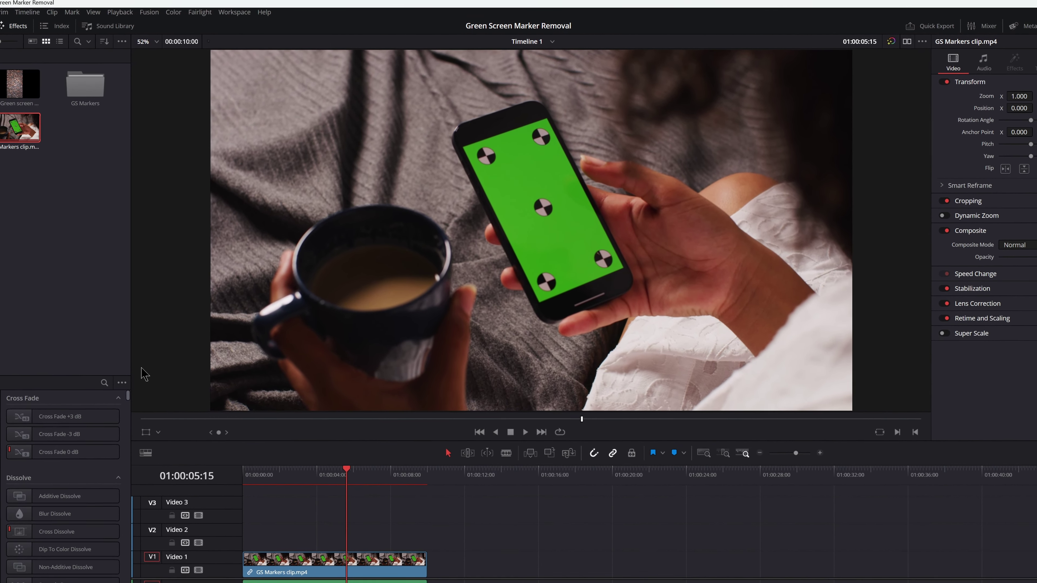
Step: Place GS Markers clip.mp4 at the start of the Video 1 and Audio 1 tracks
drag(22, 127, 264, 557)
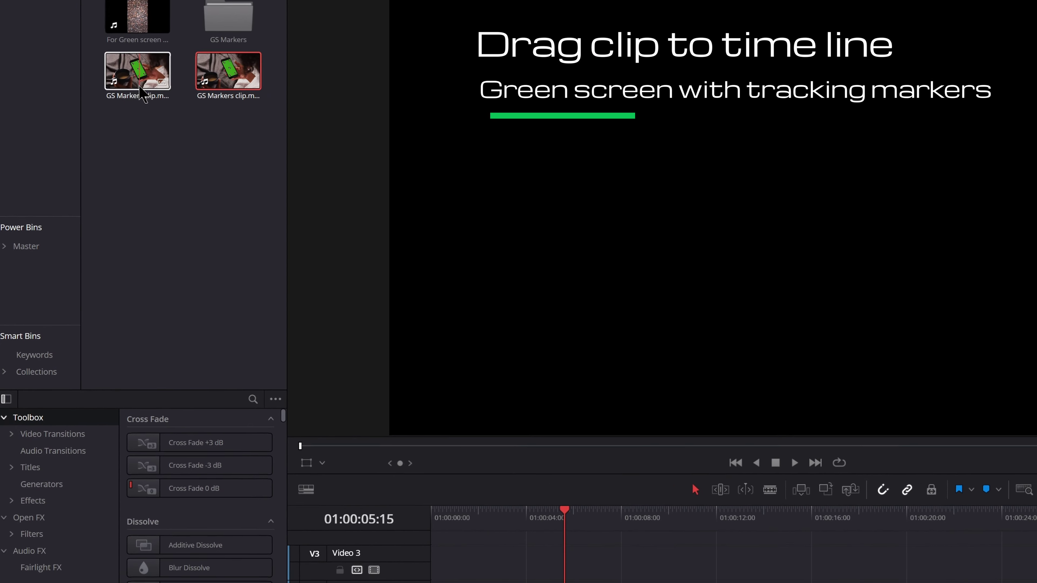
drag(142, 93, 371, 537)
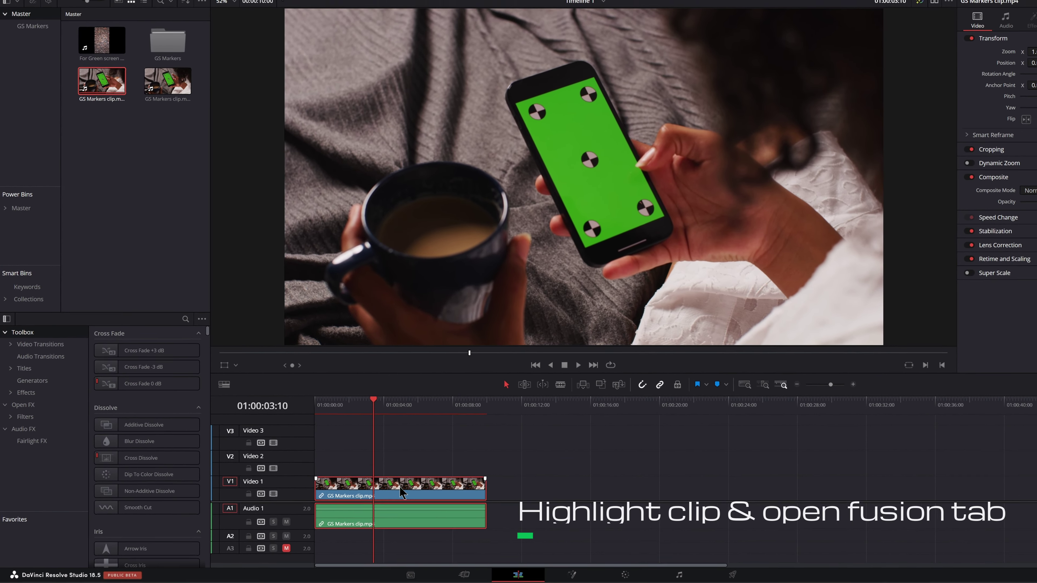
Step: Open the selected clip on the Fusion page and shift MediaIn1 left in the node graph
click(402, 492)
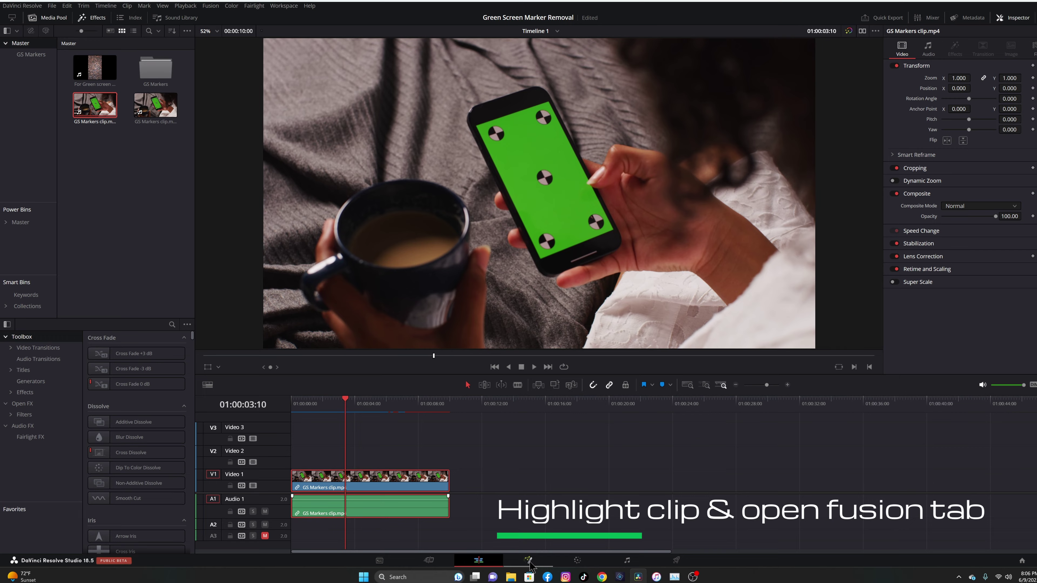
click(528, 561)
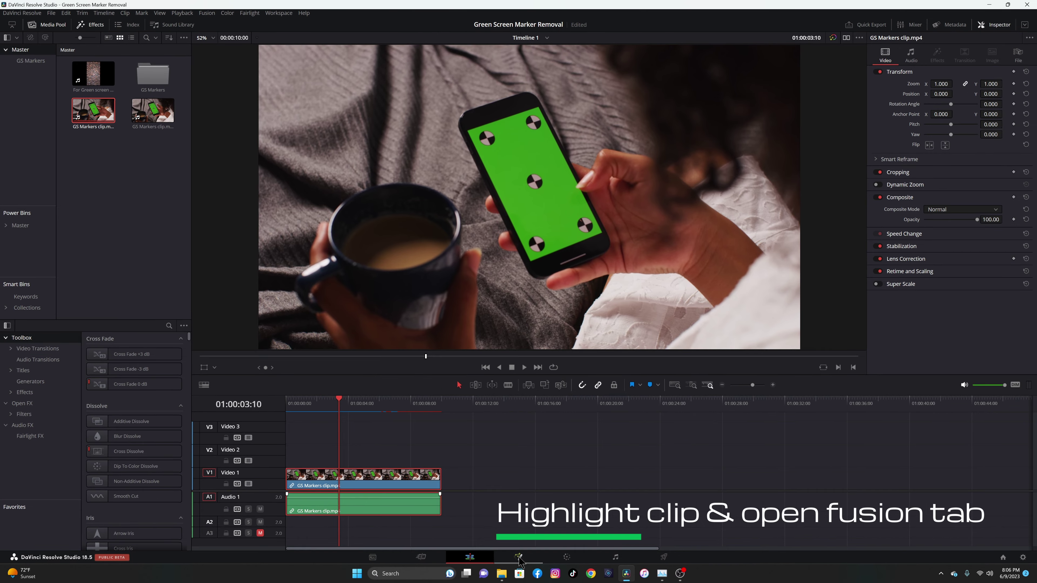
click(416, 509)
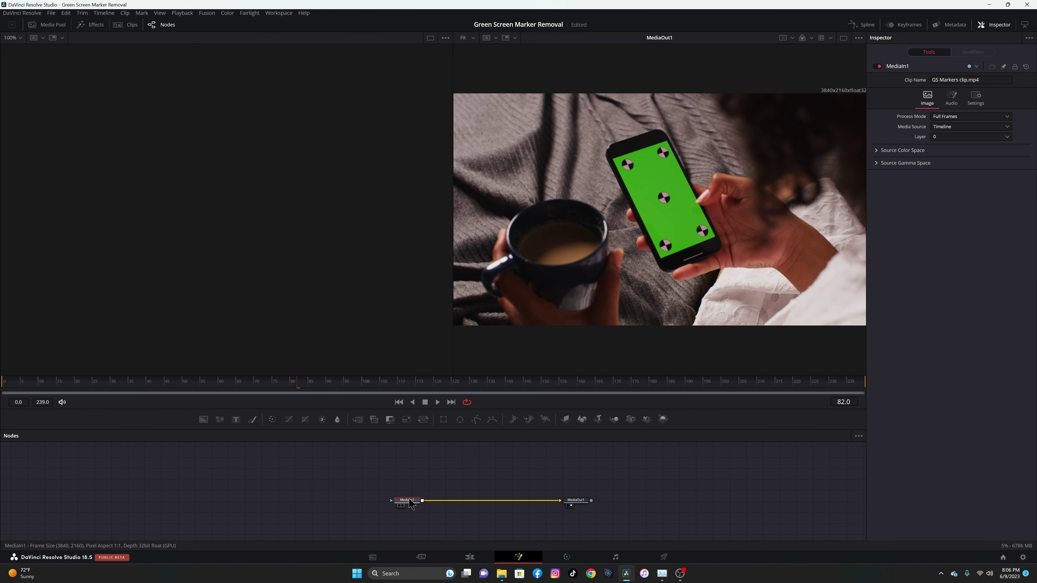
drag(410, 503, 386, 503)
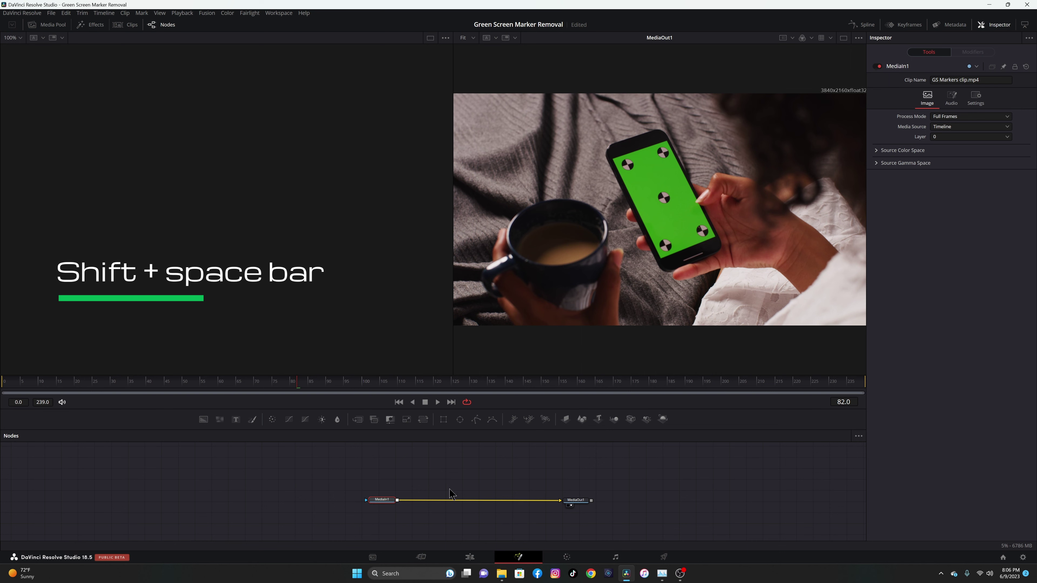
Step: Insert a Planar Tracker node between MediaIn1 and MediaOut1 and space the nodes apart
key(shift+space)
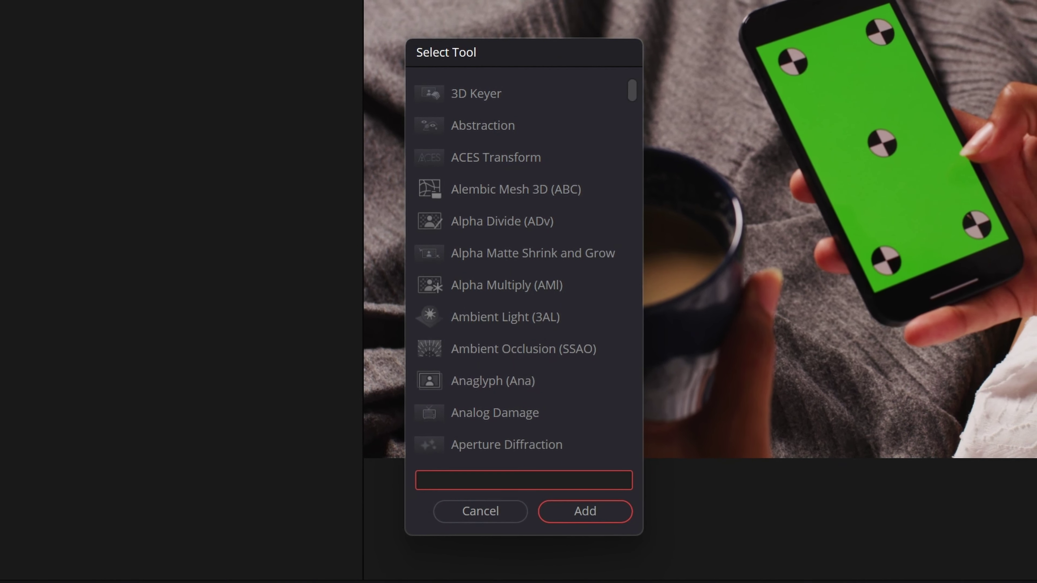
text(pl)
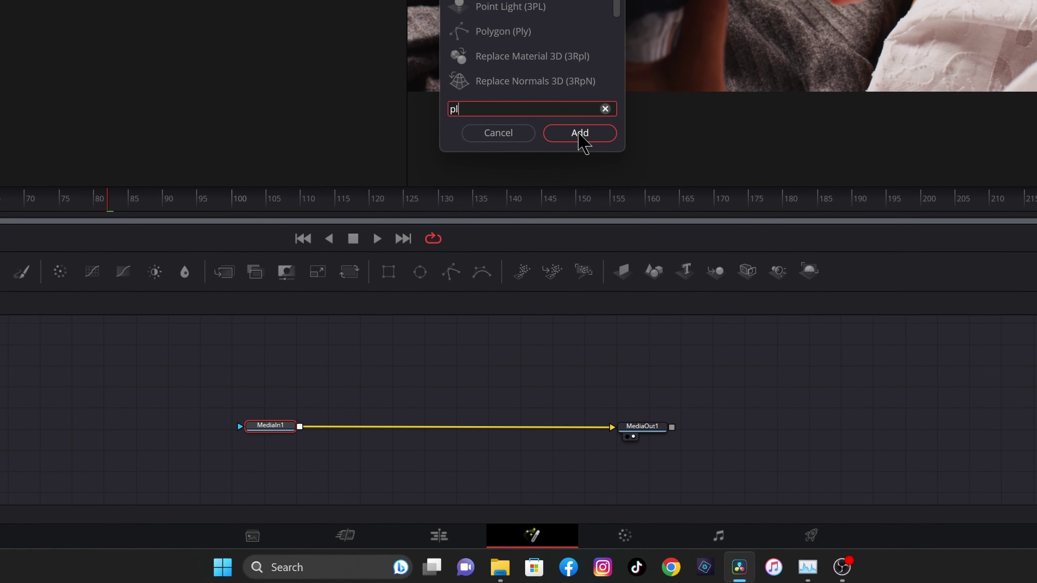
click(567, 451)
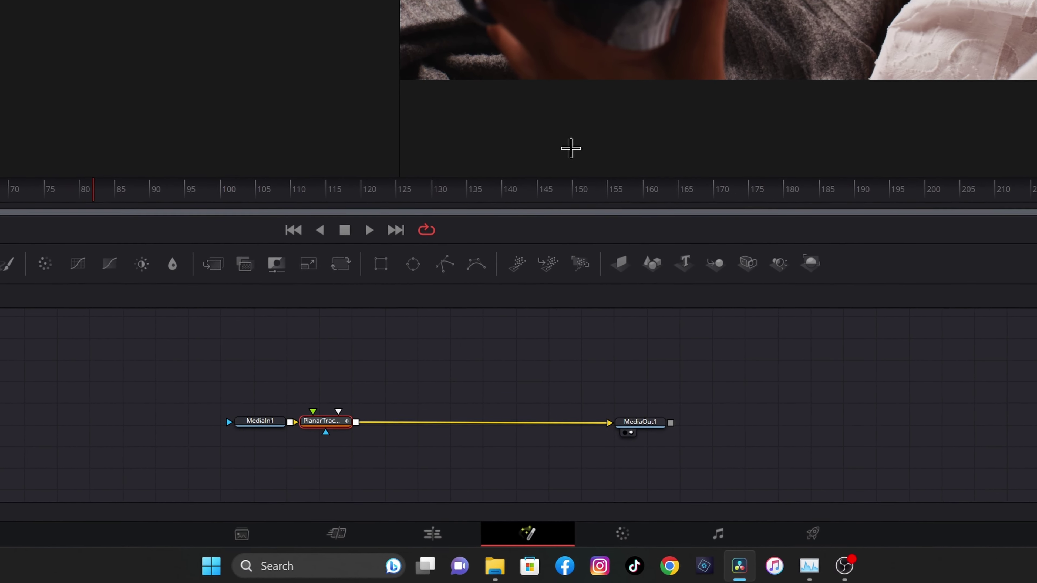
drag(265, 429, 149, 412)
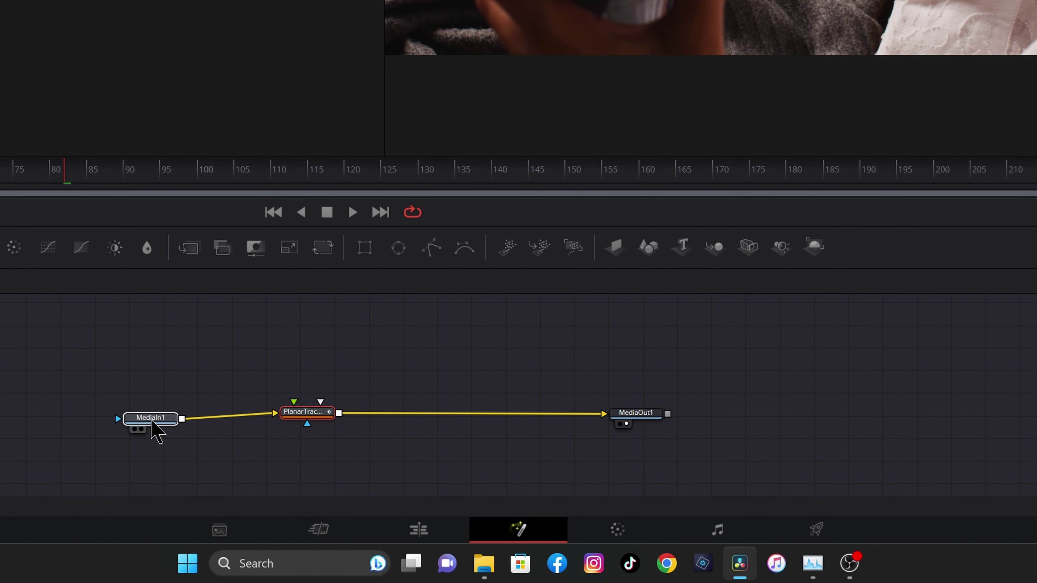
click(311, 413)
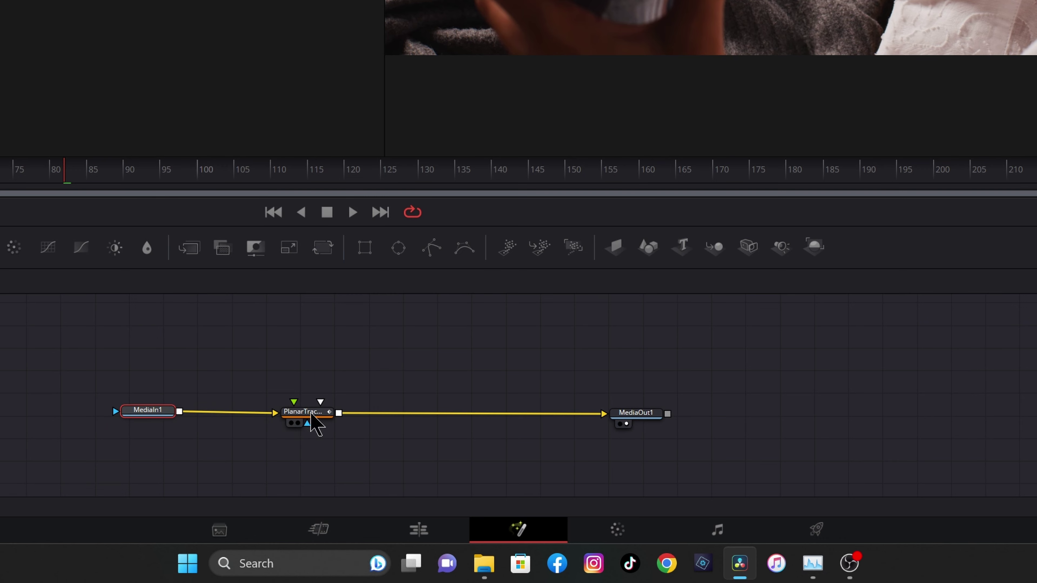
drag(316, 423, 343, 424)
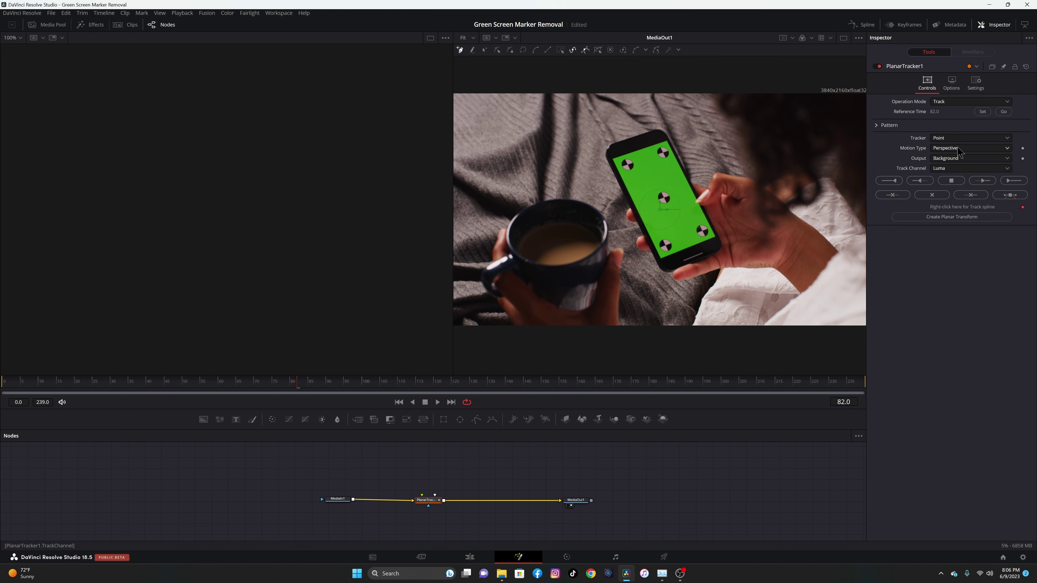
Step: Zoom into the viewer and pan around the phone's green screen to outline its corners, then zoom back out
scroll(608, 245, up, 5)
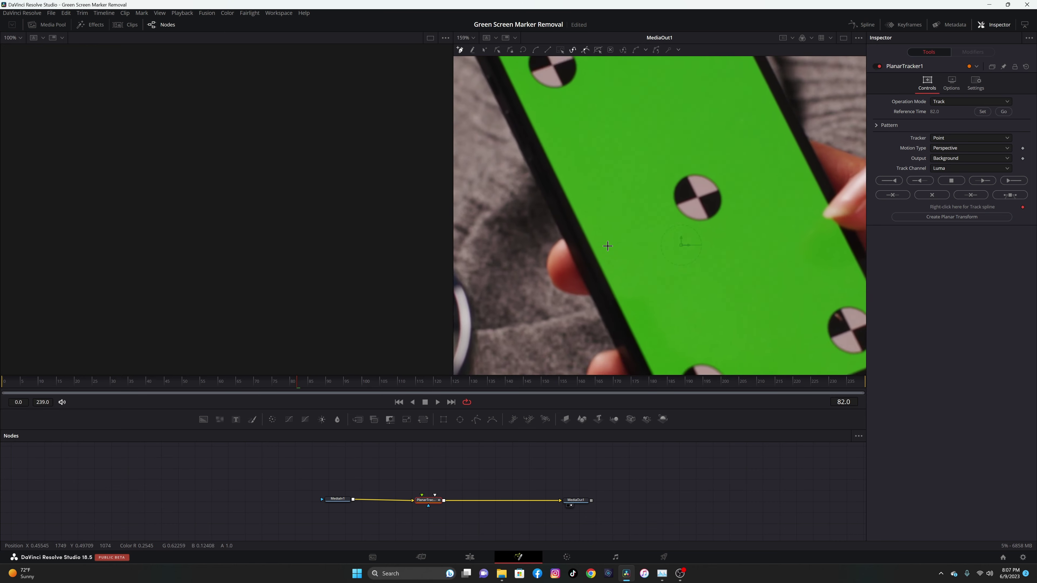
scroll(592, 276, up, 3)
drag(570, 142, 681, 218)
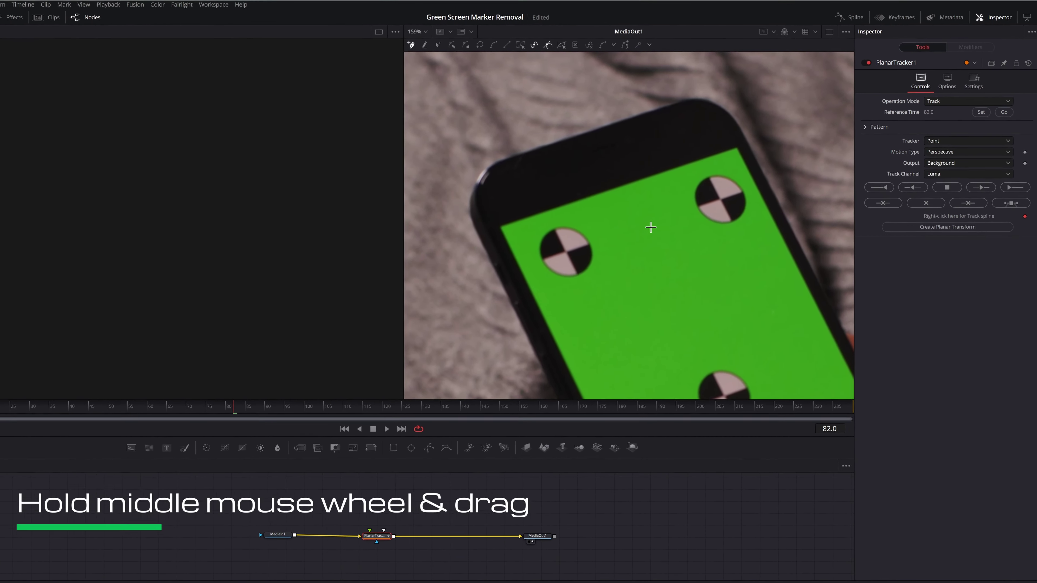
drag(601, 244, 543, 207)
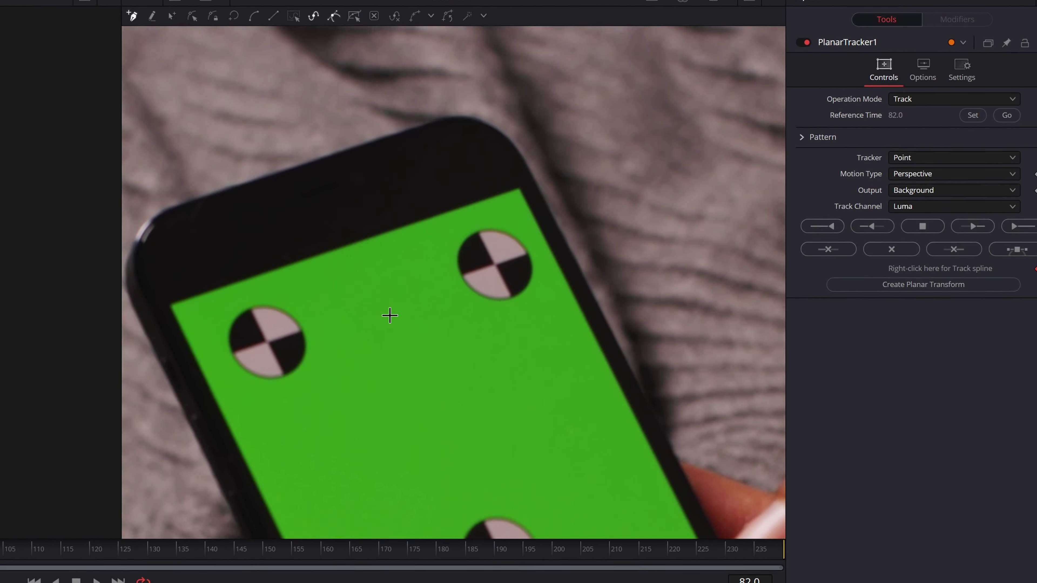
drag(466, 224, 544, 272)
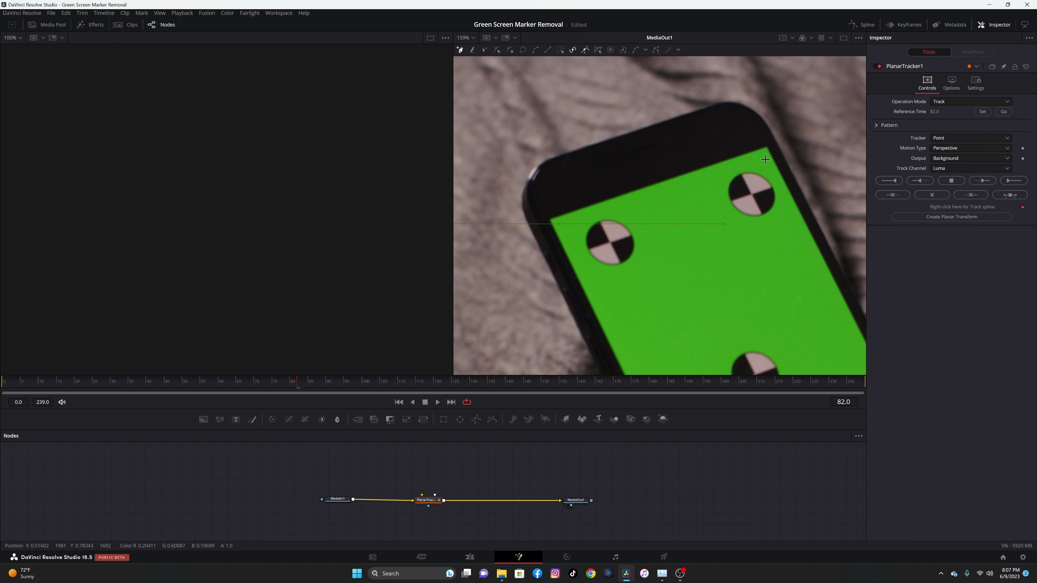
drag(767, 259, 689, 196)
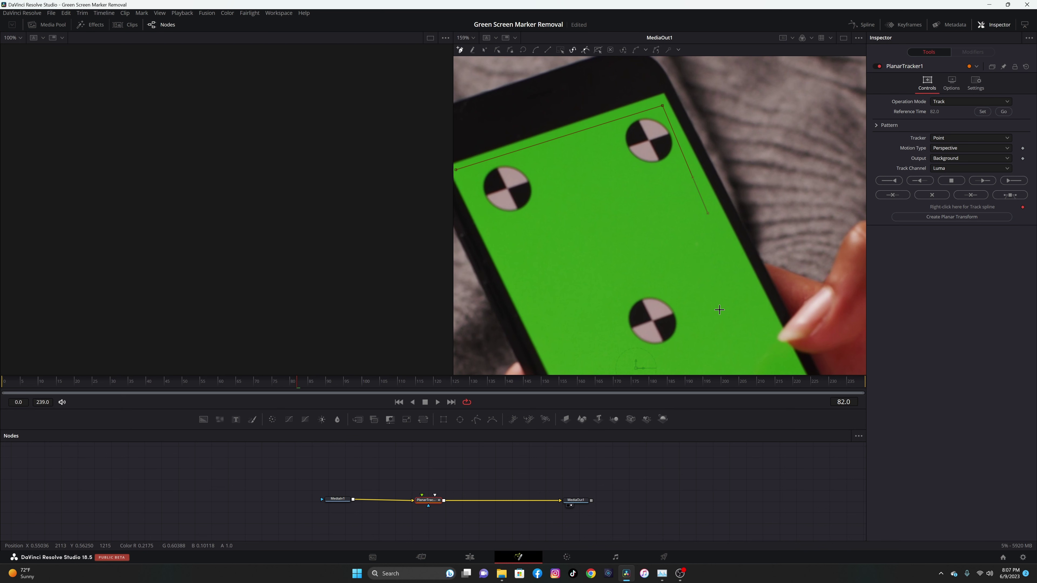
drag(731, 301, 691, 149)
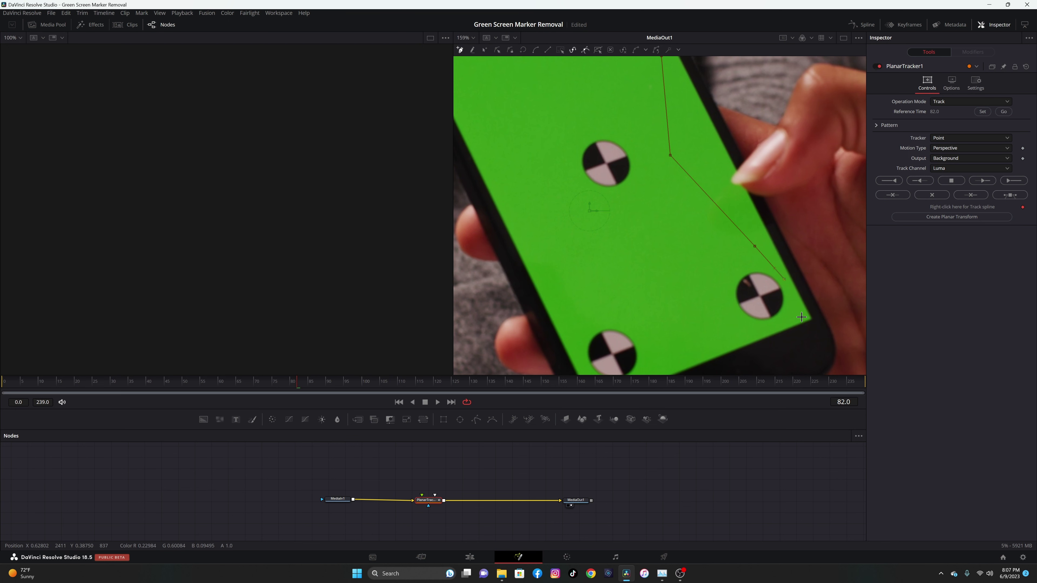
scroll(694, 269, down, 5)
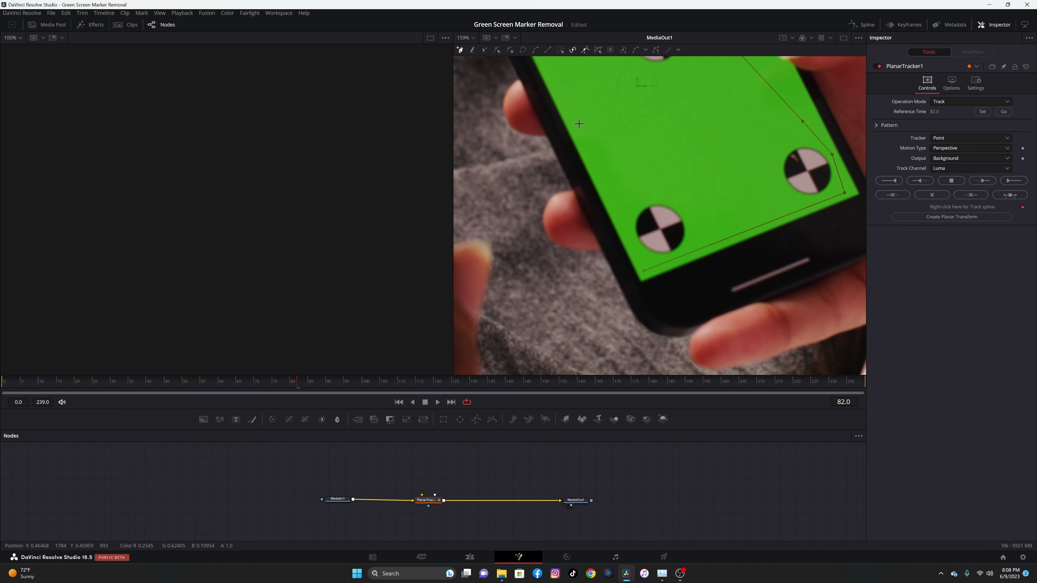
scroll(579, 123, down, 5)
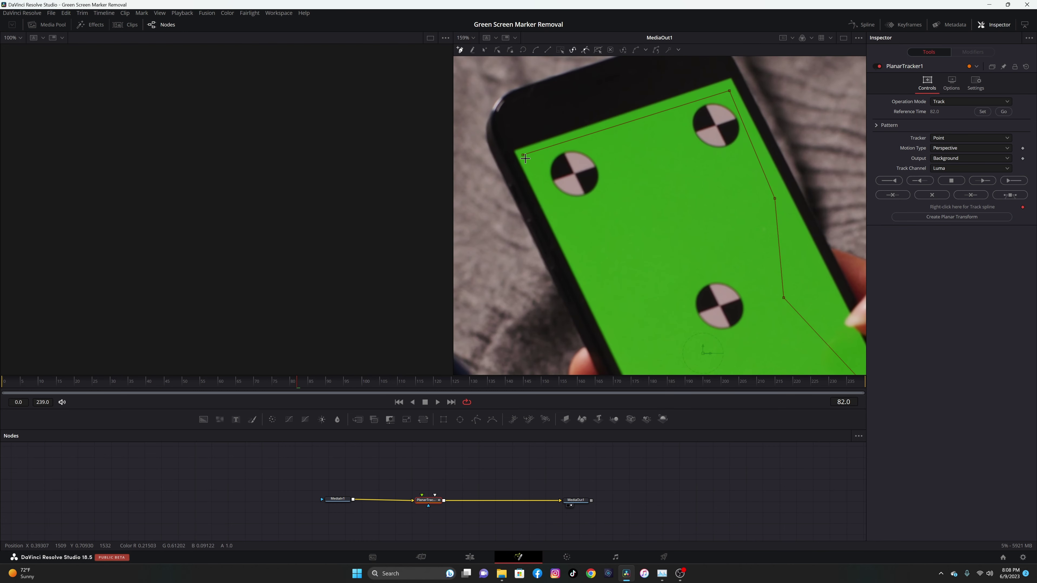
scroll(720, 269, down, 8)
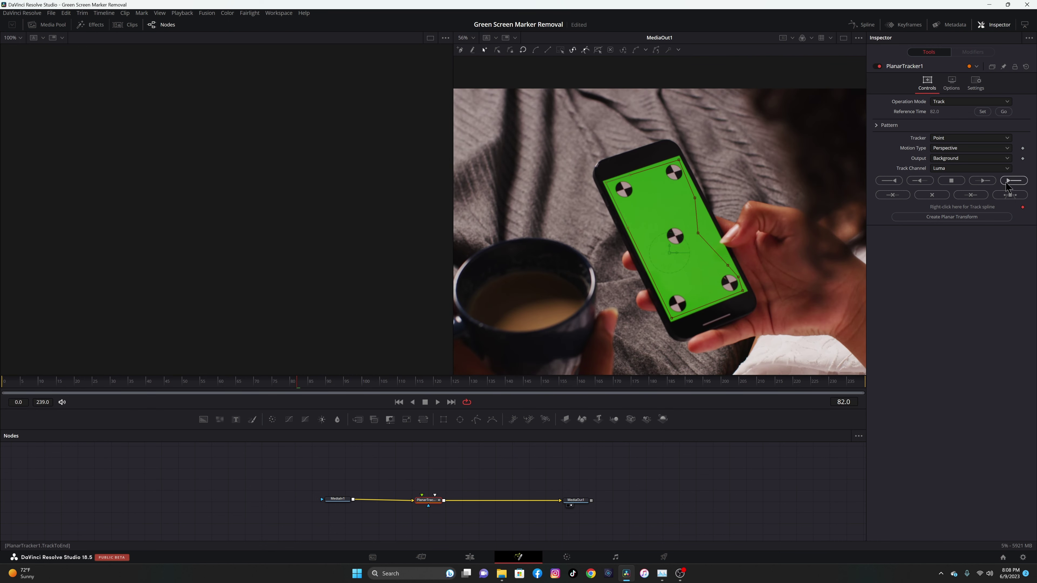
Step: Track the screen forward to the end and backward from frame 82, then create a Planar Transform node
click(1012, 181)
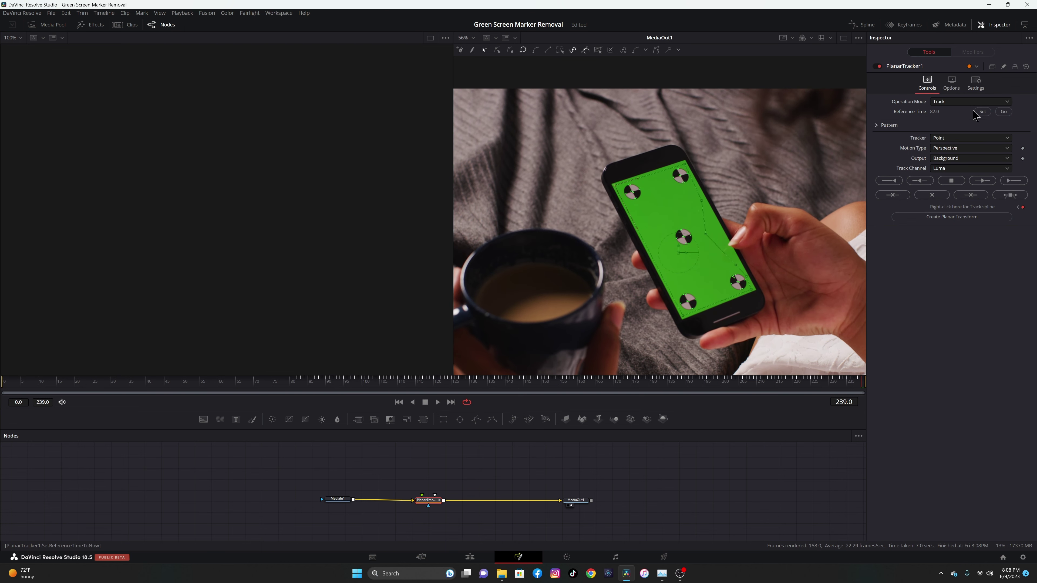
click(1004, 112)
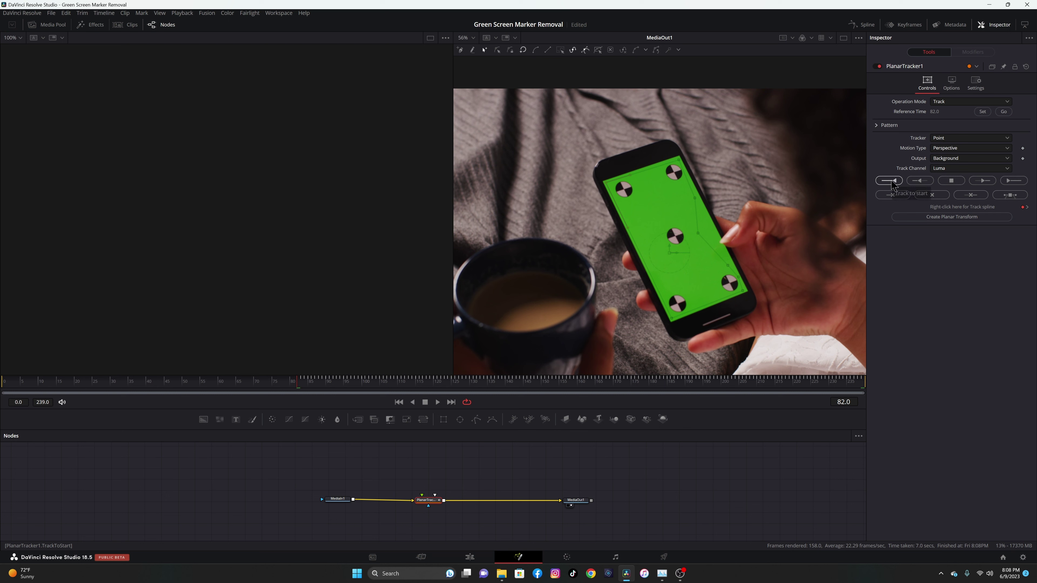
click(889, 180)
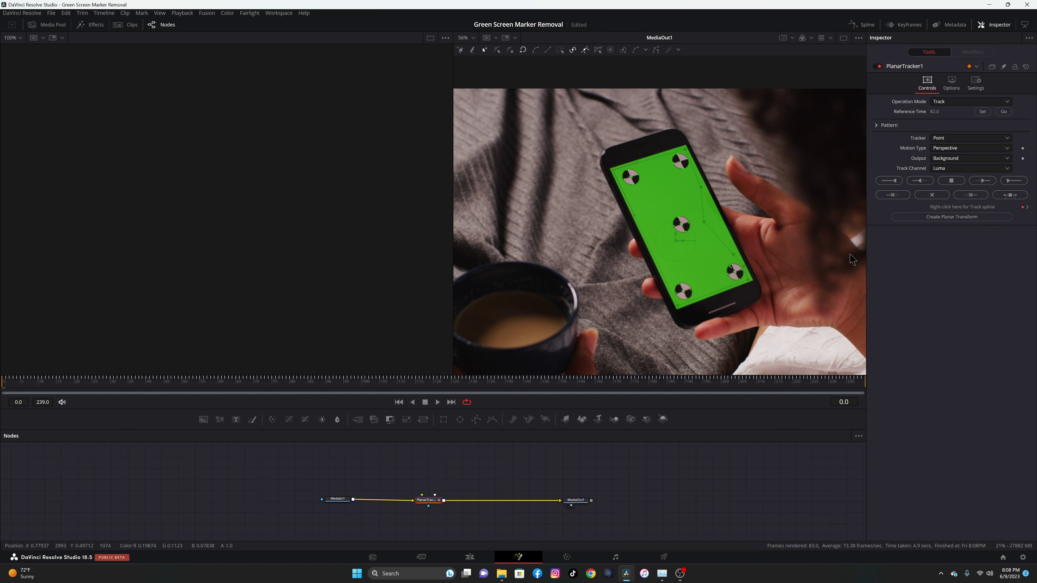
click(961, 219)
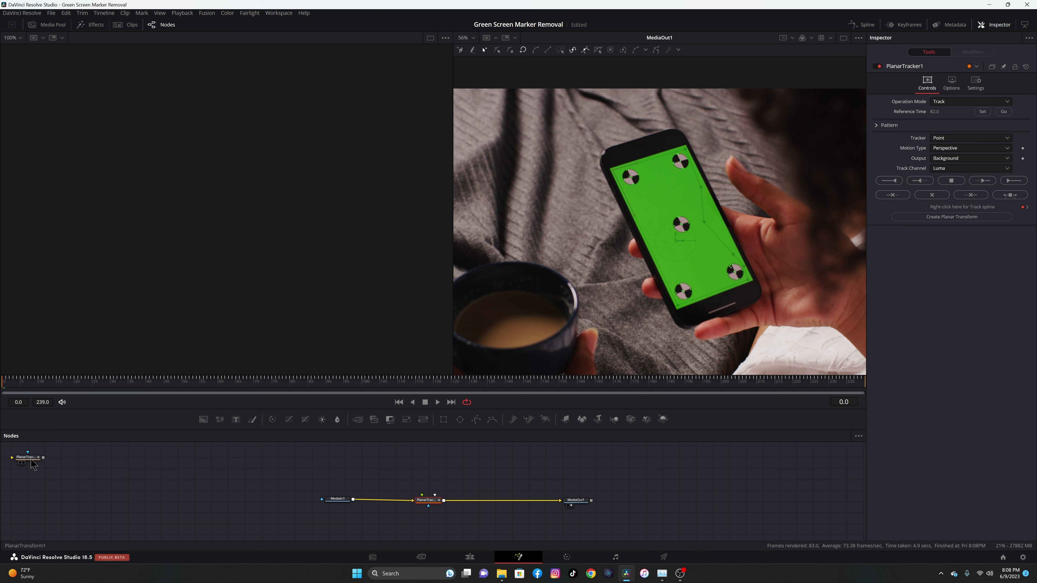
Step: Move PlanarTransform1 above the chain and delete the PlanarTracker so MediaIn1 feeds MediaOut1 directly
drag(202, 459, 404, 466)
click(432, 475)
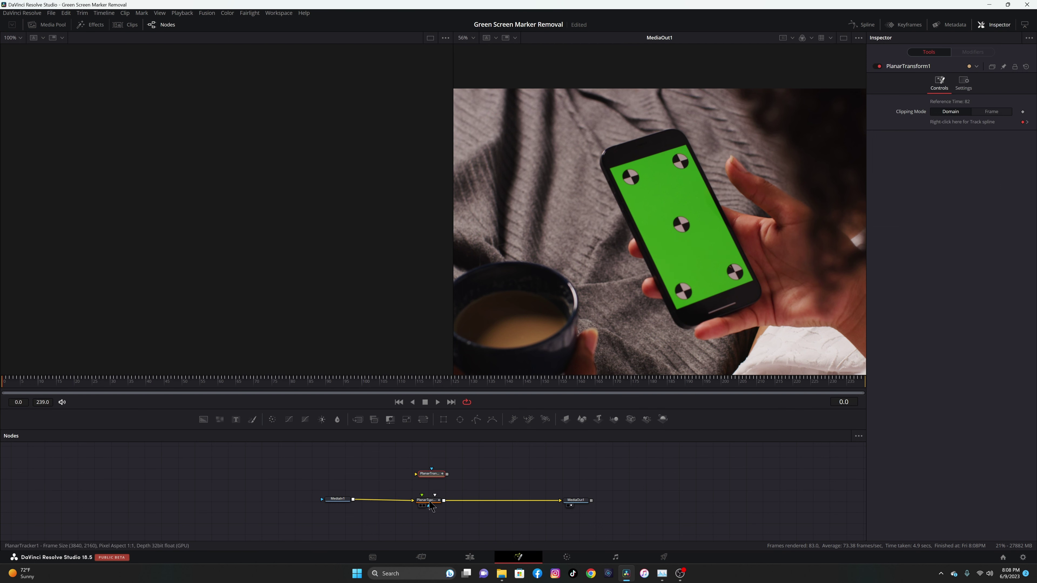
click(429, 501)
key(BackSpace)
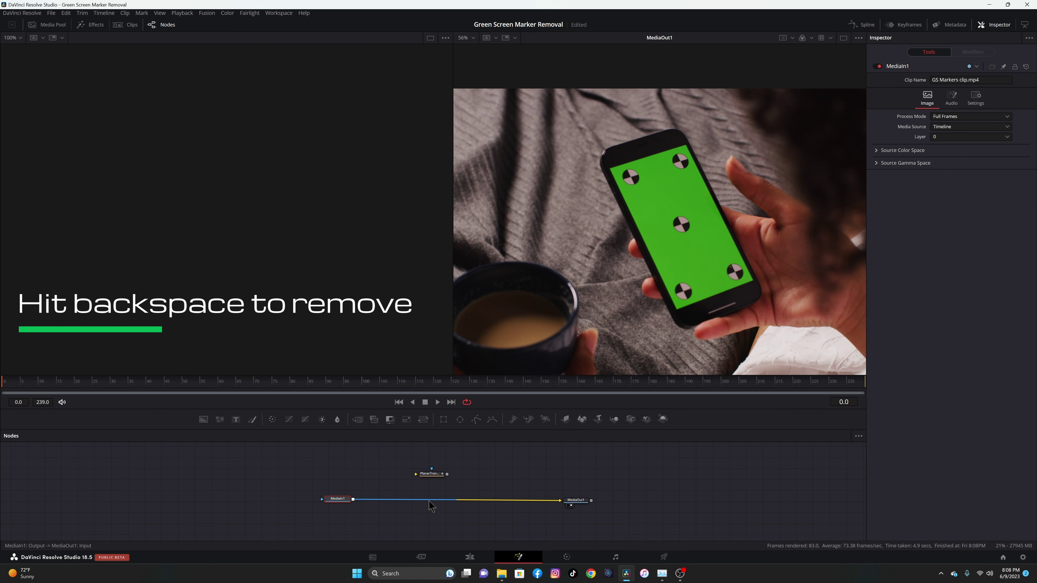
drag(431, 474, 436, 470)
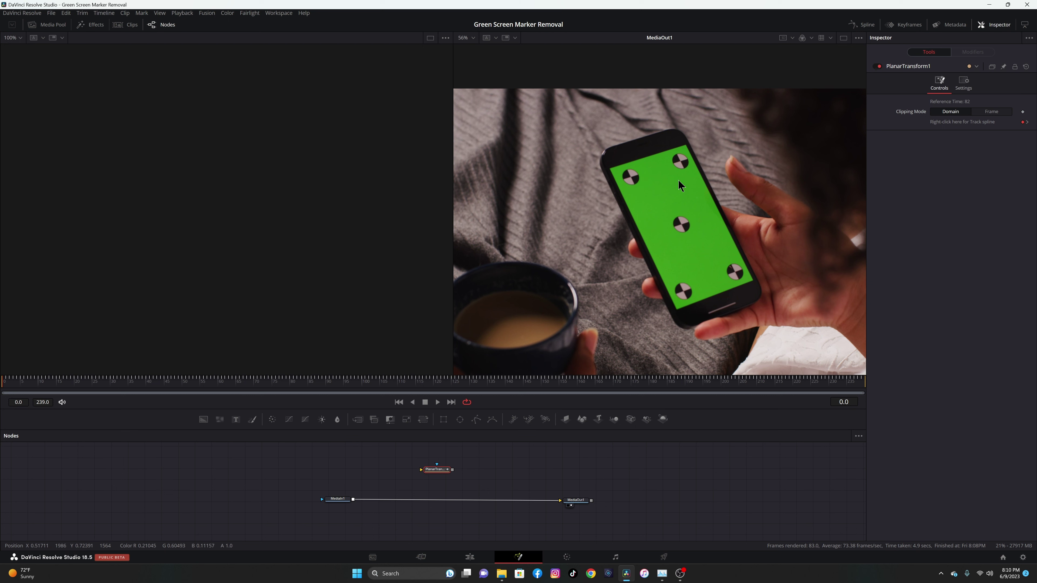
Step: Add a Background node coloured with the screen's sampled green #36981a and view it in viewer 1
drag(436, 469, 444, 471)
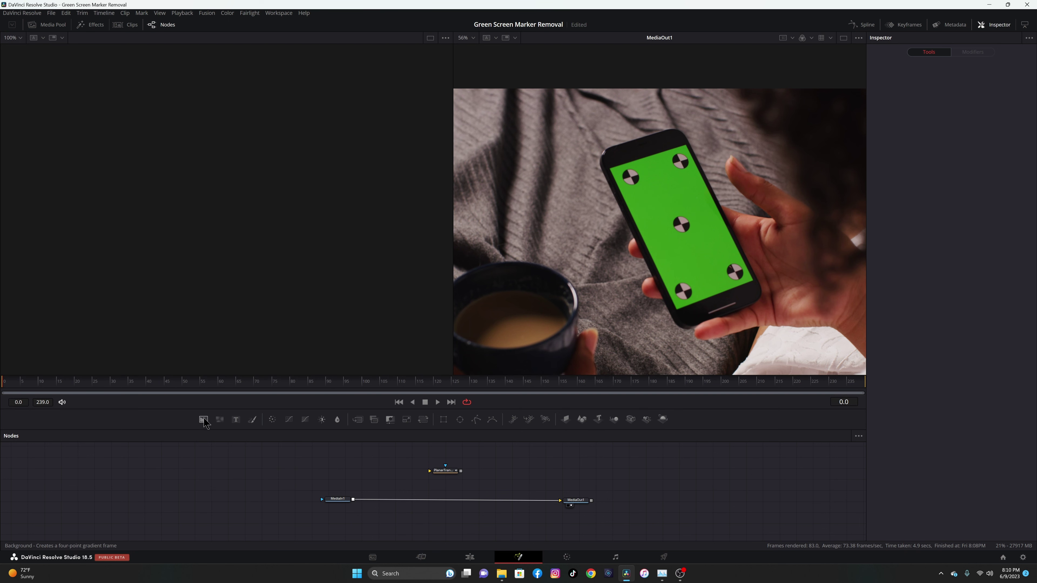
drag(204, 419, 375, 465)
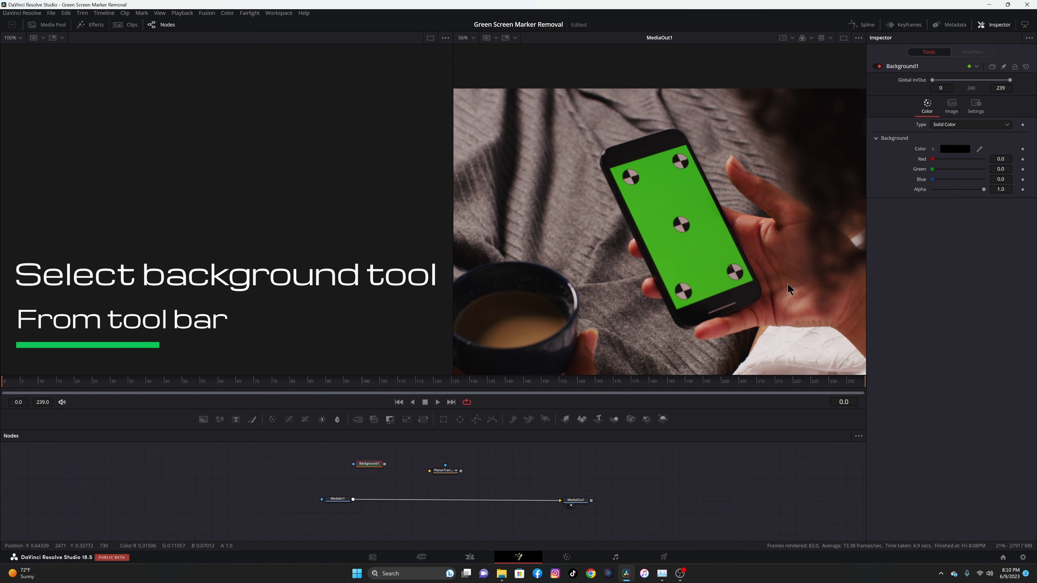
click(953, 151)
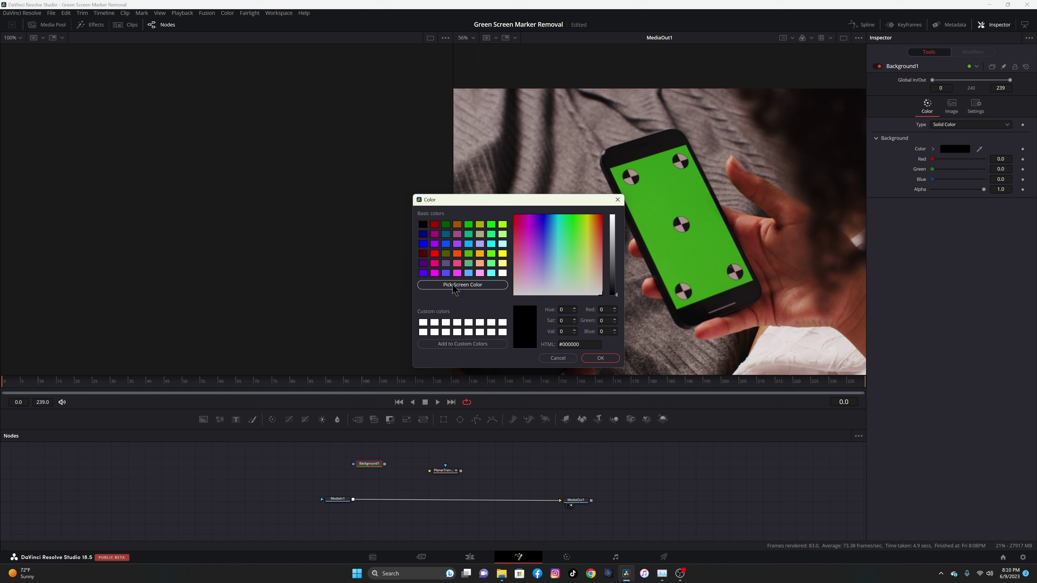
click(473, 286)
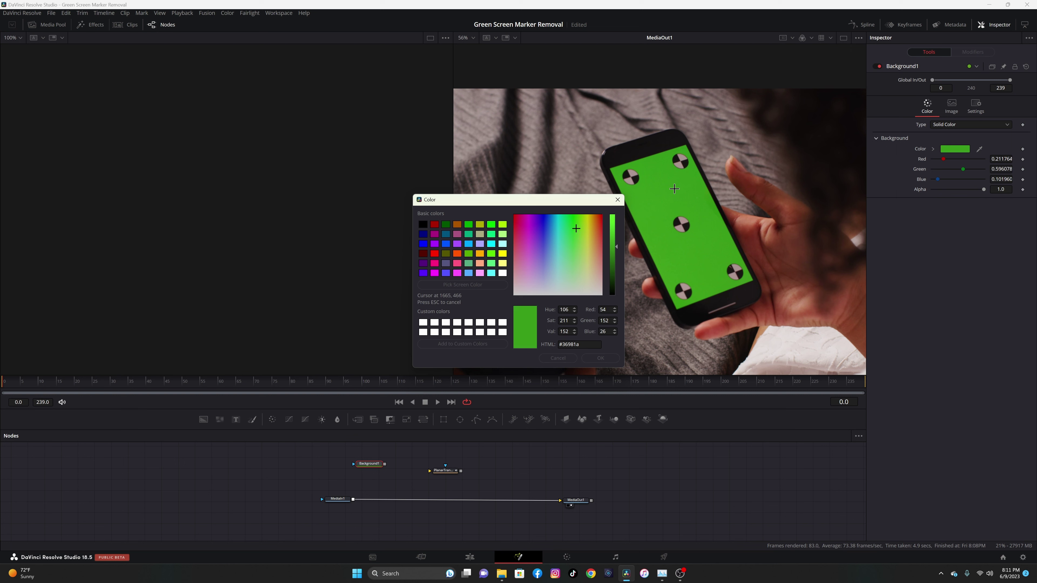
click(674, 189)
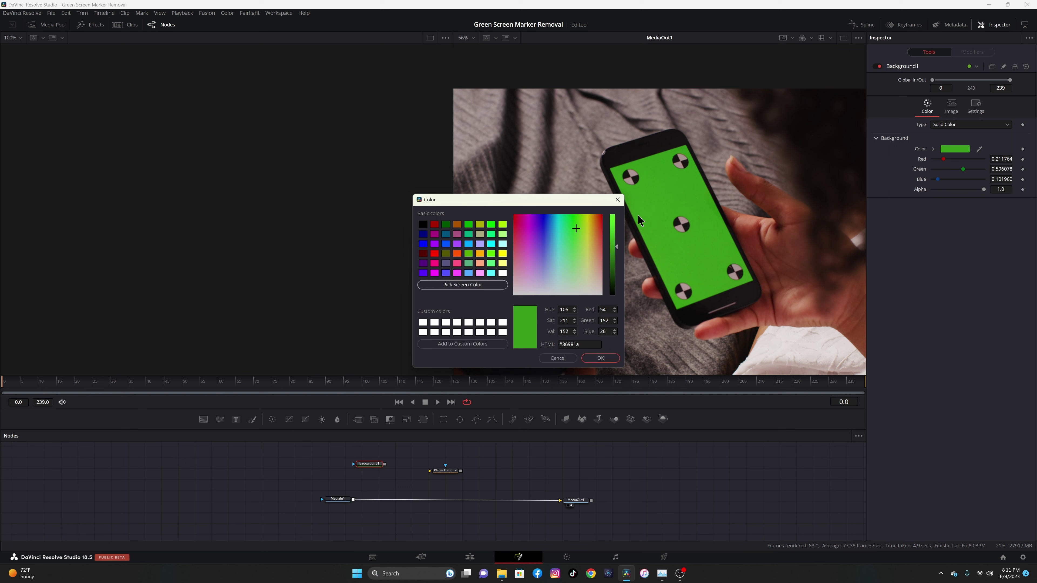
click(600, 358)
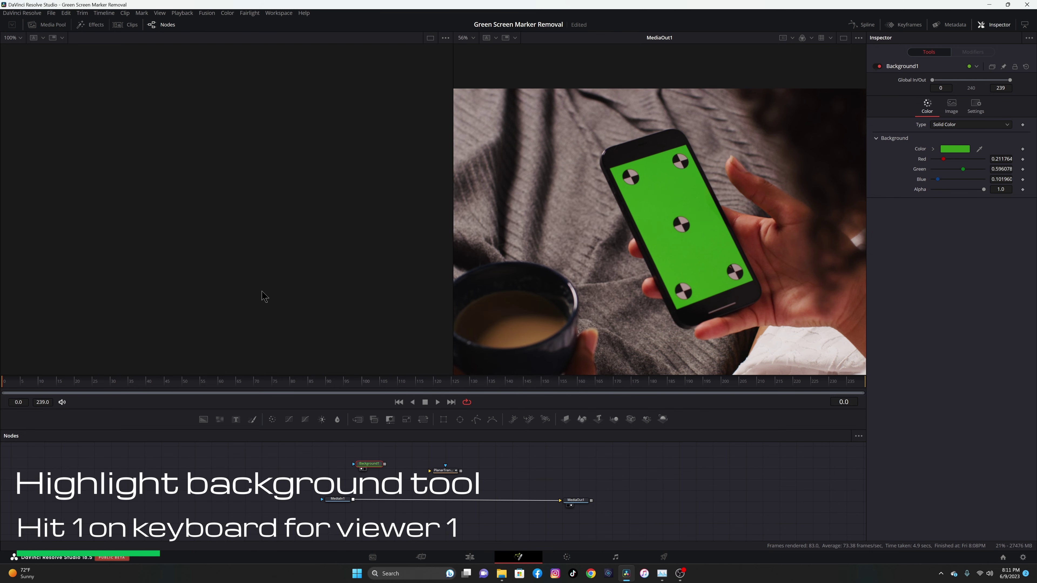
key(1)
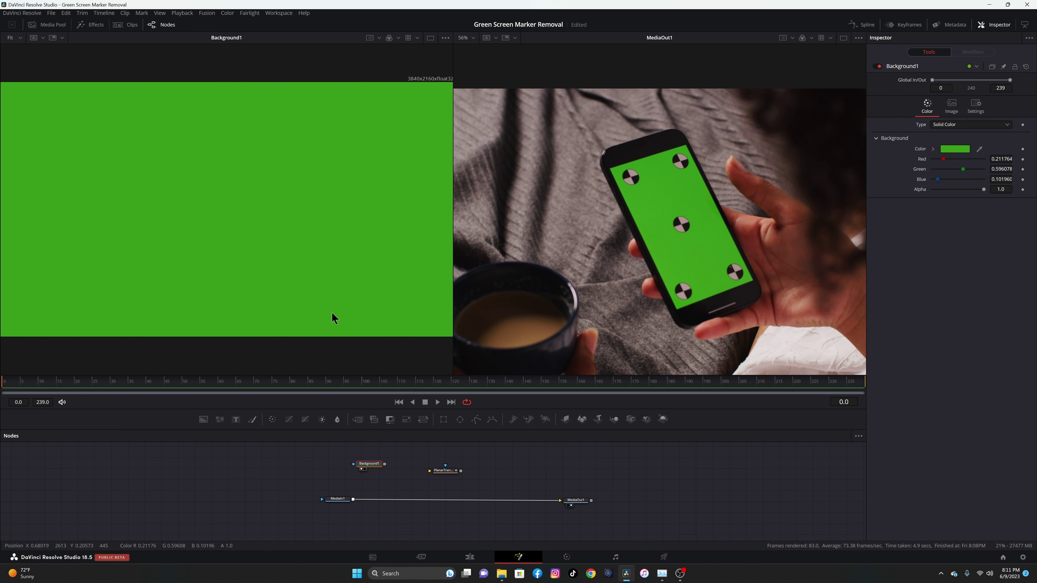
Step: Add a Polygon mask node and position it beside Background1 in the node graph
drag(437, 474, 448, 473)
drag(369, 470, 401, 474)
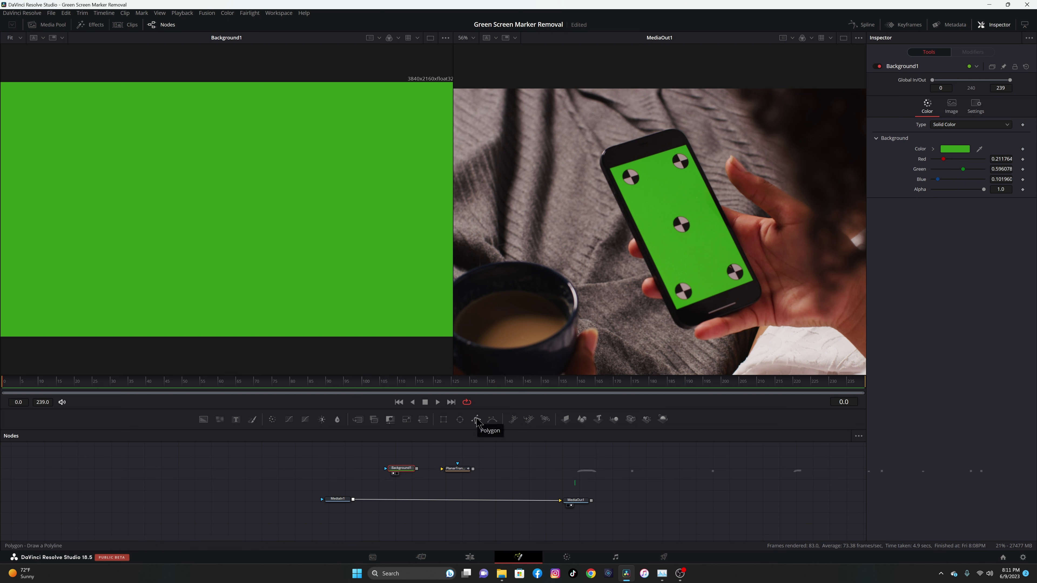
drag(476, 420, 346, 466)
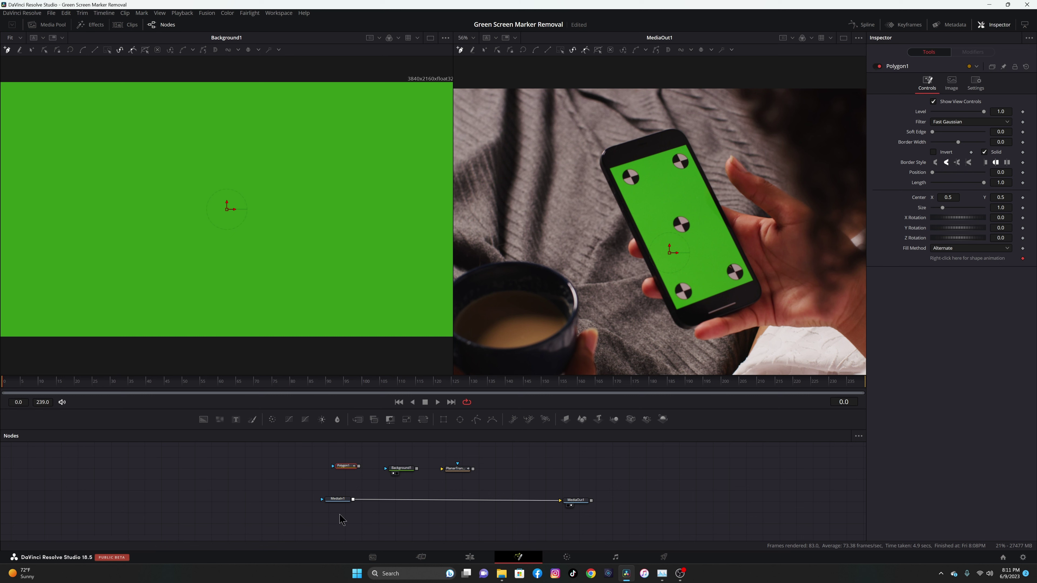
drag(347, 467, 395, 474)
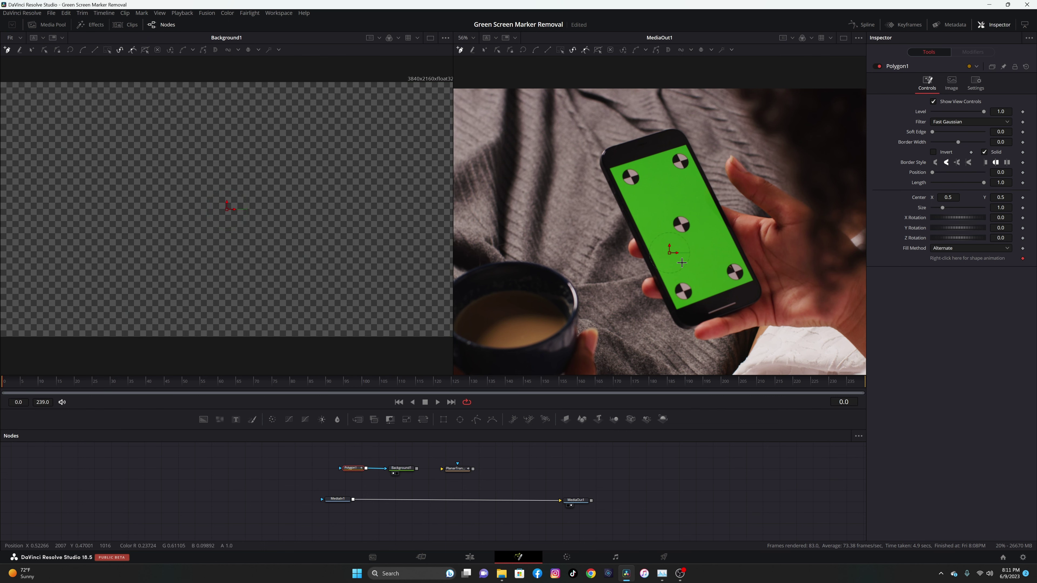
Step: Zoom the viewer onto the phone, place the first polygon point at the screen's top-right corner, and save
scroll(651, 232, up, 2)
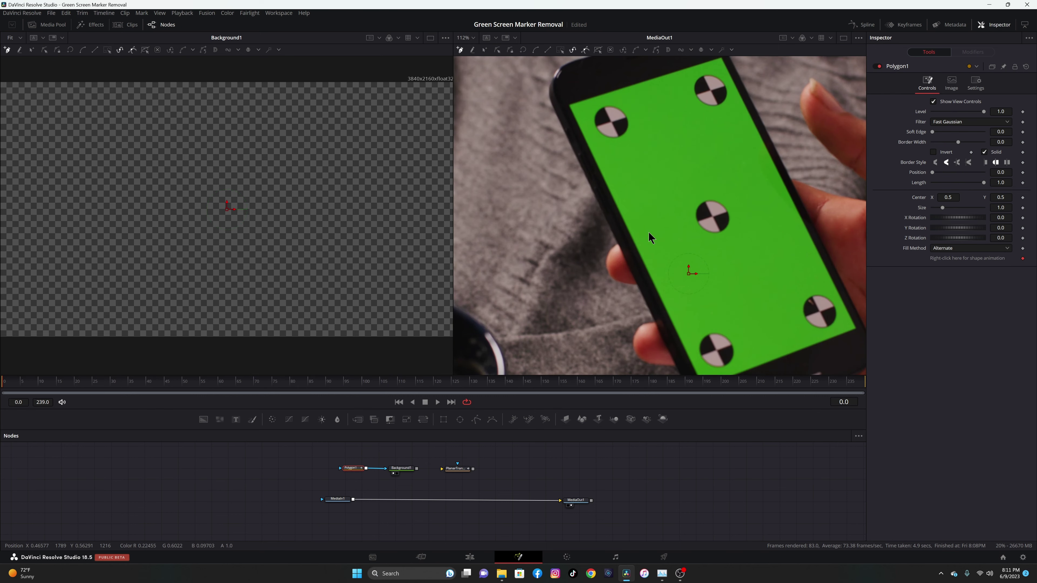
scroll(657, 217, up, 2)
scroll(656, 218, down, 2)
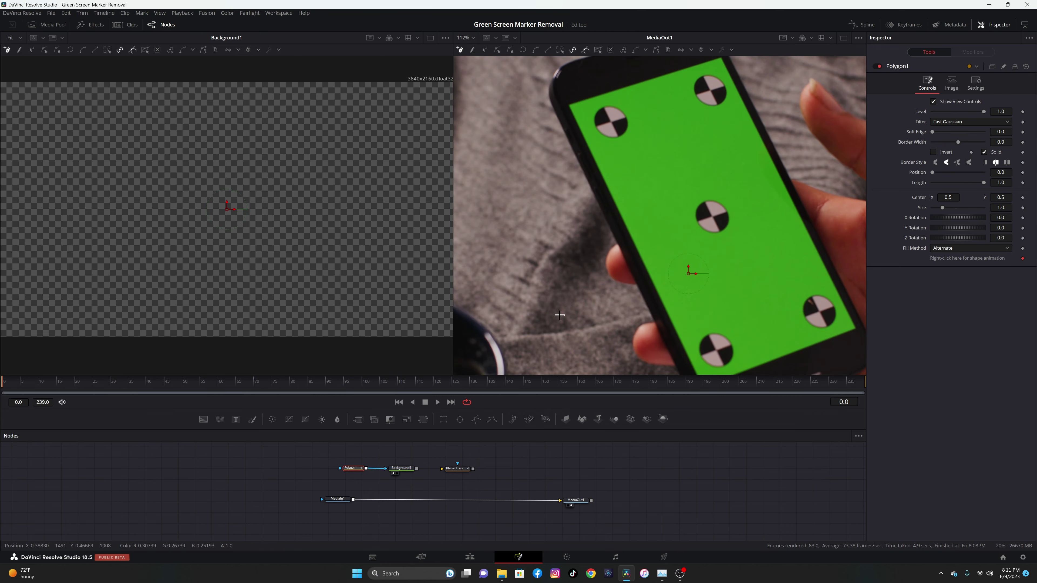
drag(703, 187, 662, 197)
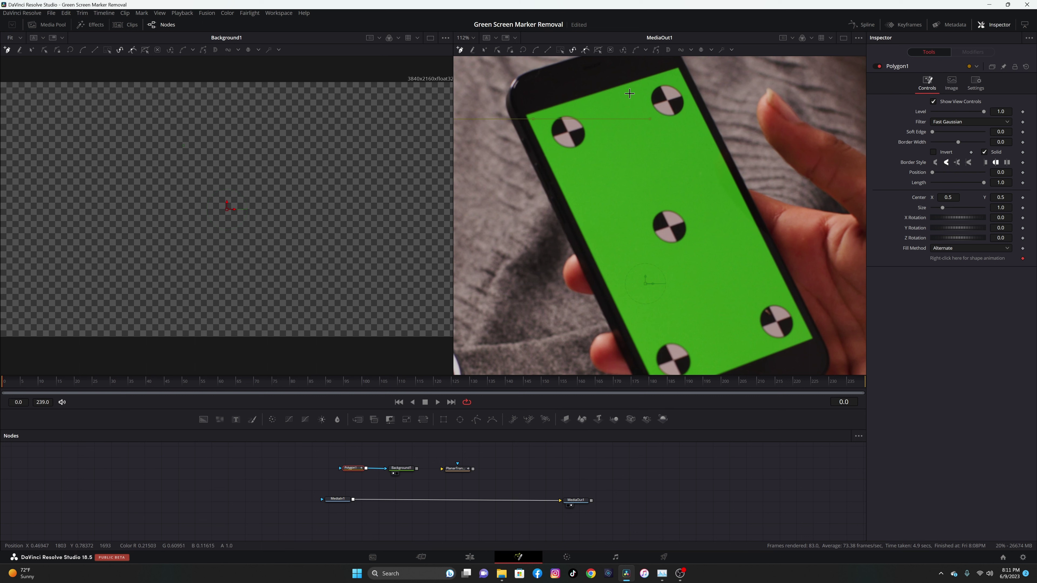
click(676, 74)
key(ctrl+s)
Step: Trace polygon points down the screen's right side to its bottom corner and close the shape
click(711, 154)
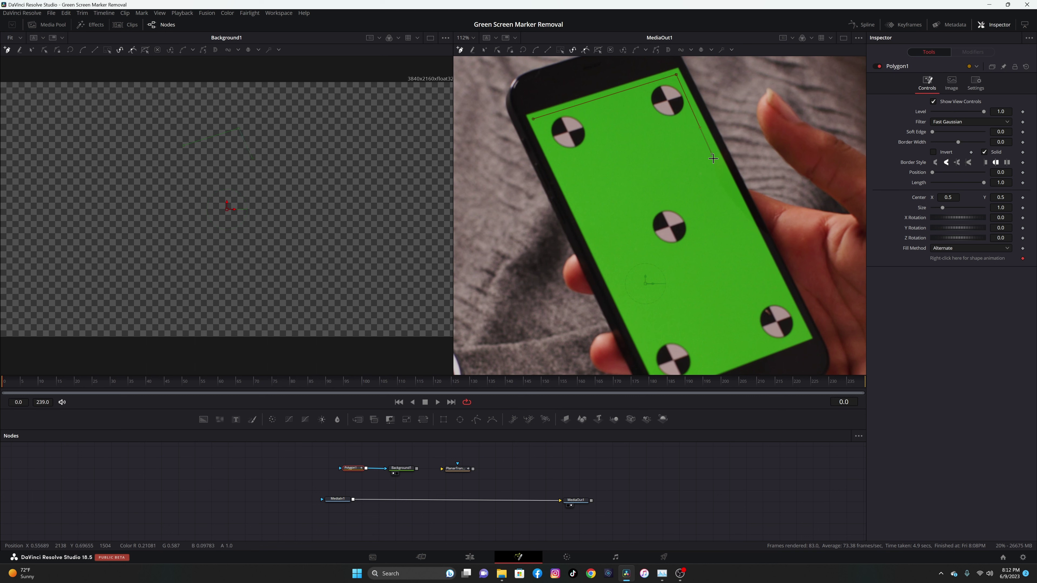
click(701, 206)
click(730, 254)
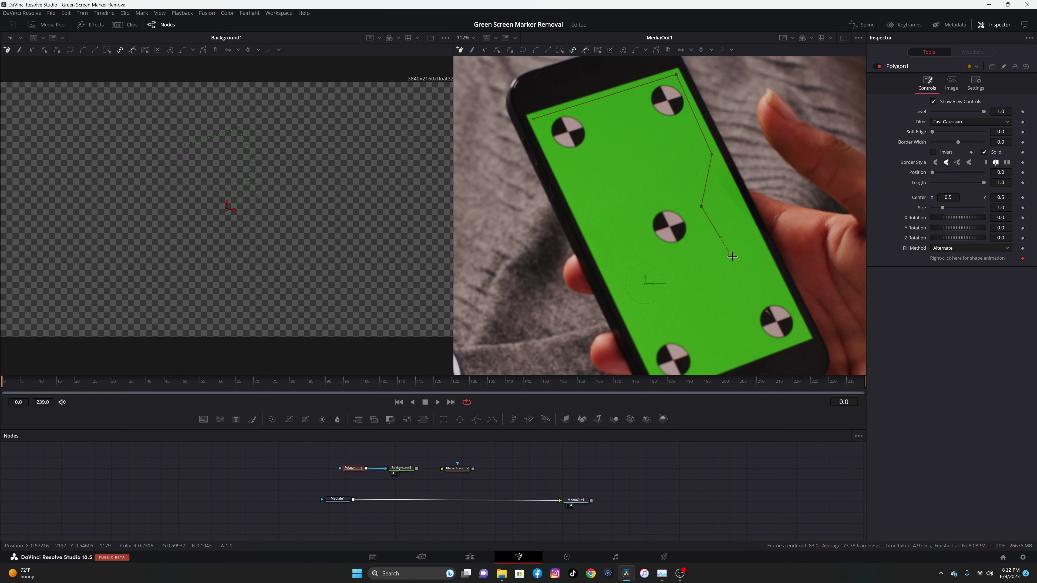
click(781, 286)
click(806, 336)
drag(698, 309, 745, 228)
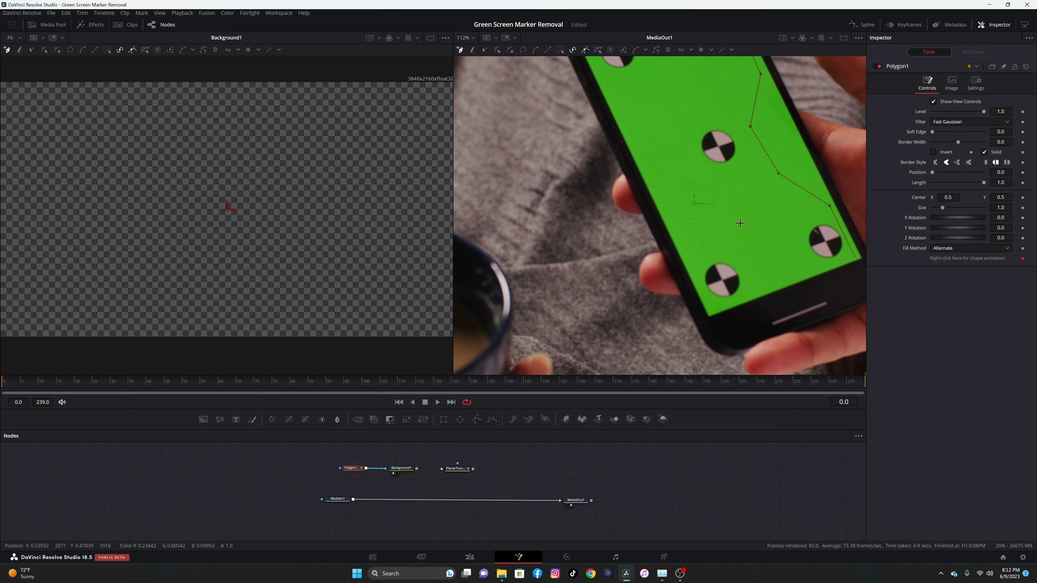
click(712, 309)
drag(629, 106, 638, 212)
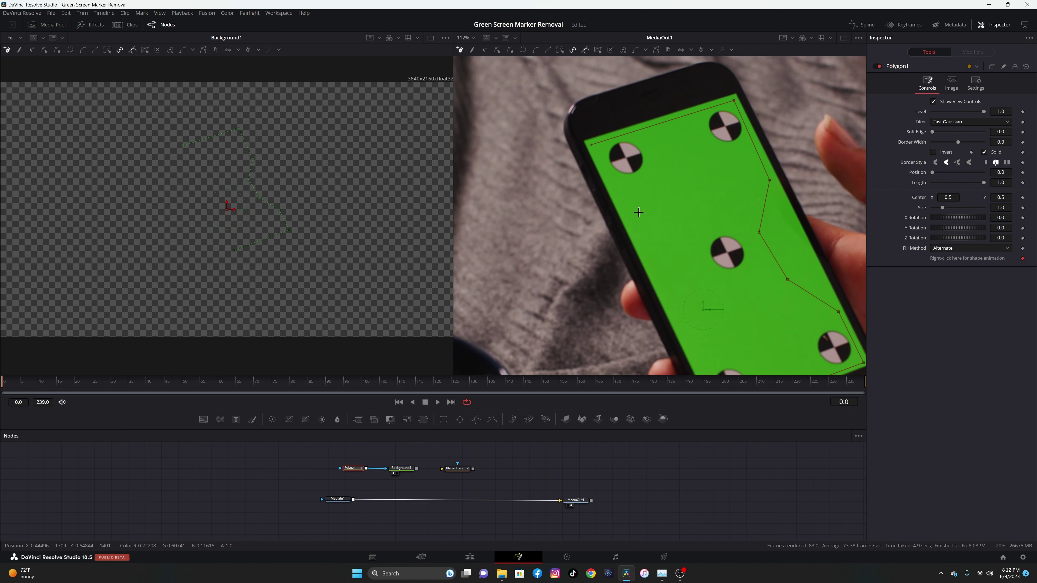
click(592, 145)
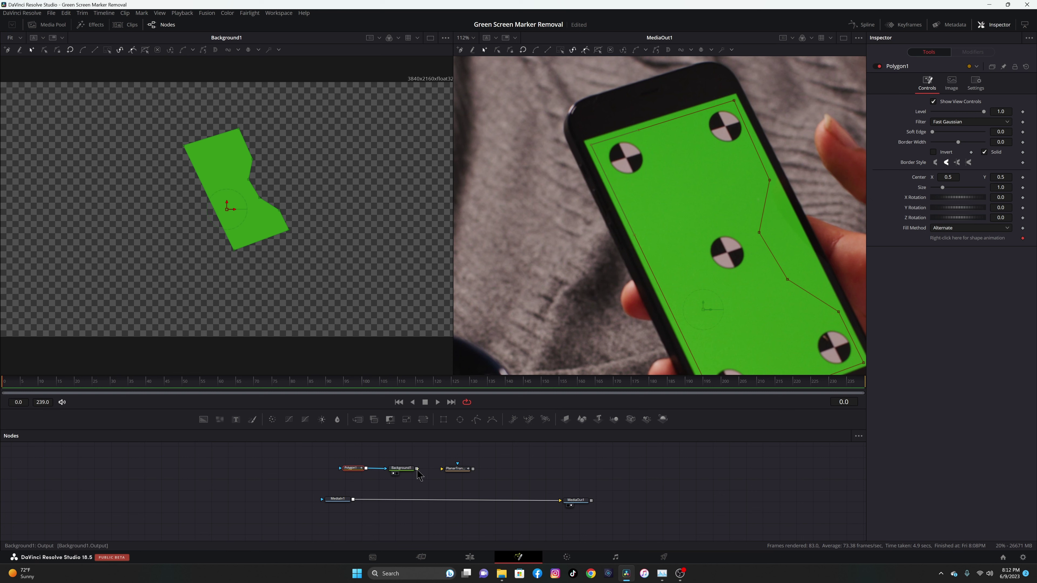
Step: Connect Background1 into PlanarTransform1 and adjust Merge1's center so the green patch covers the screen
drag(417, 469, 354, 505)
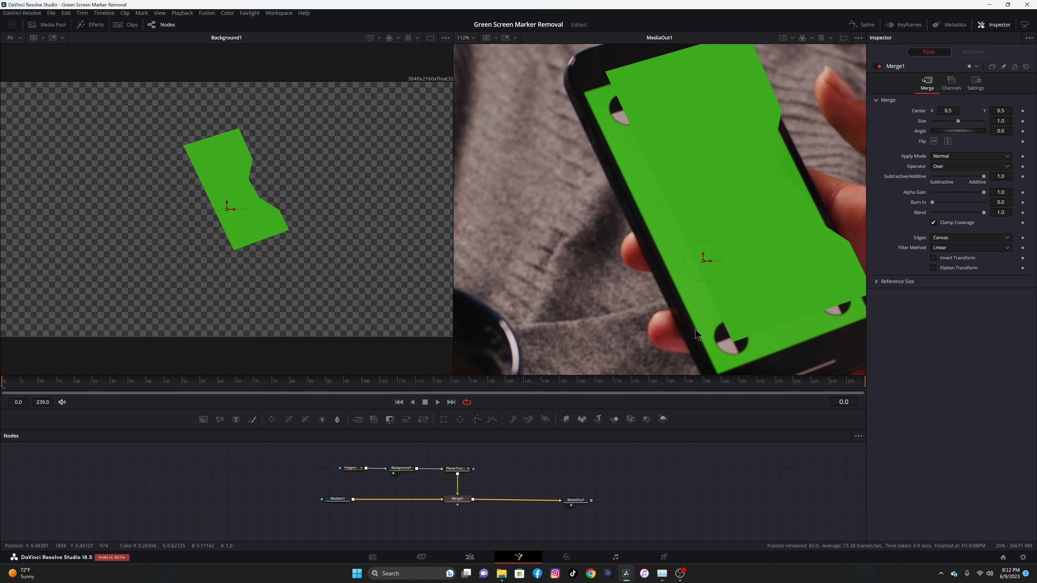
scroll(651, 249, right, 3)
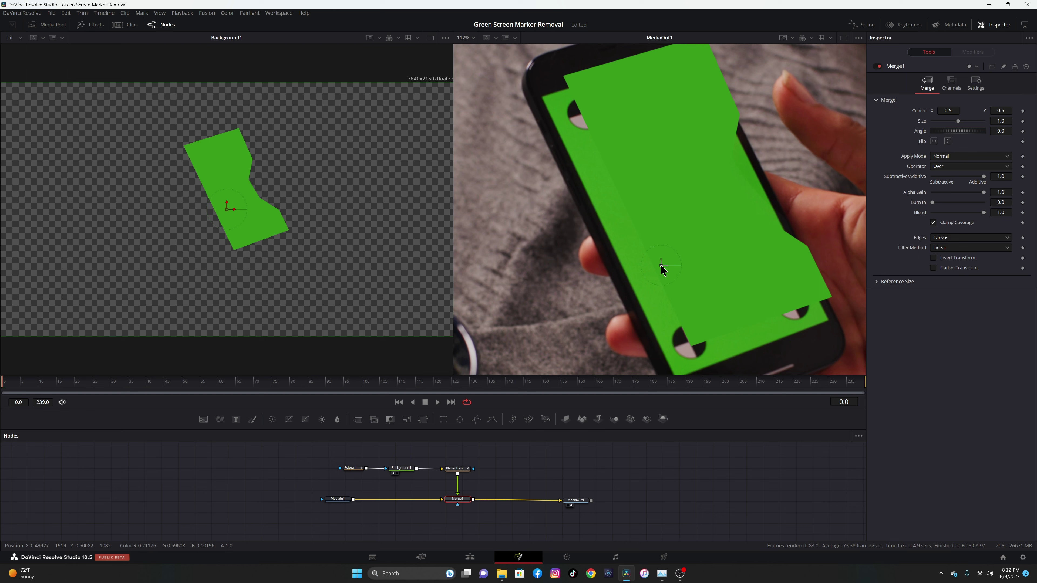
drag(660, 264, 647, 290)
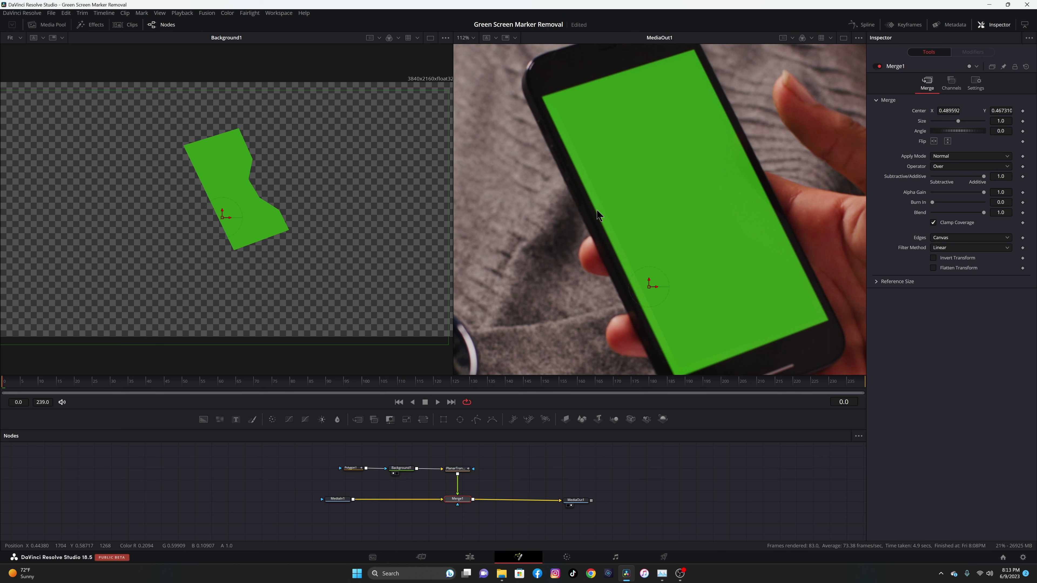
scroll(600, 216, down, 2)
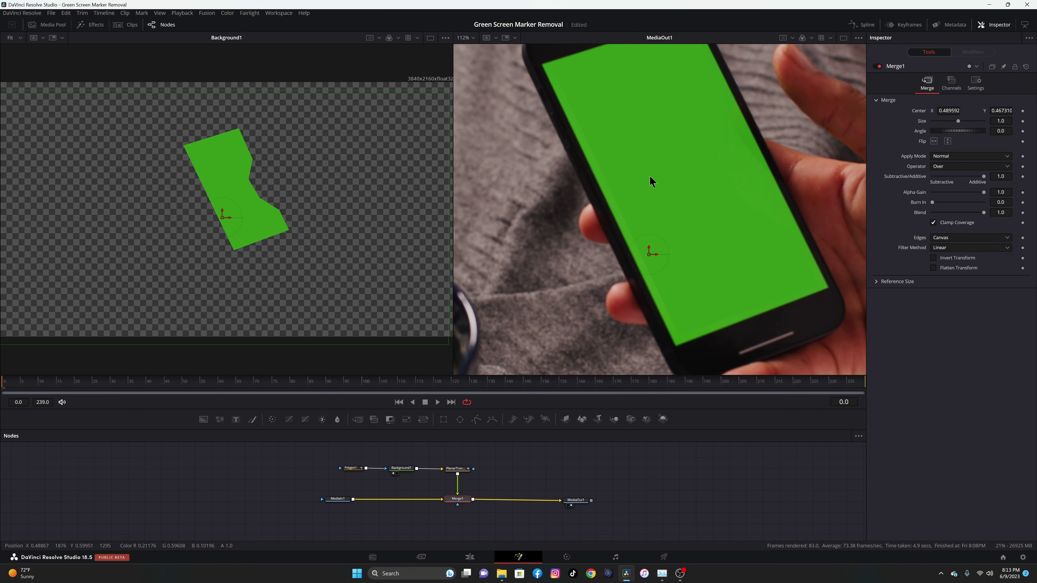
scroll(678, 226, up, 2)
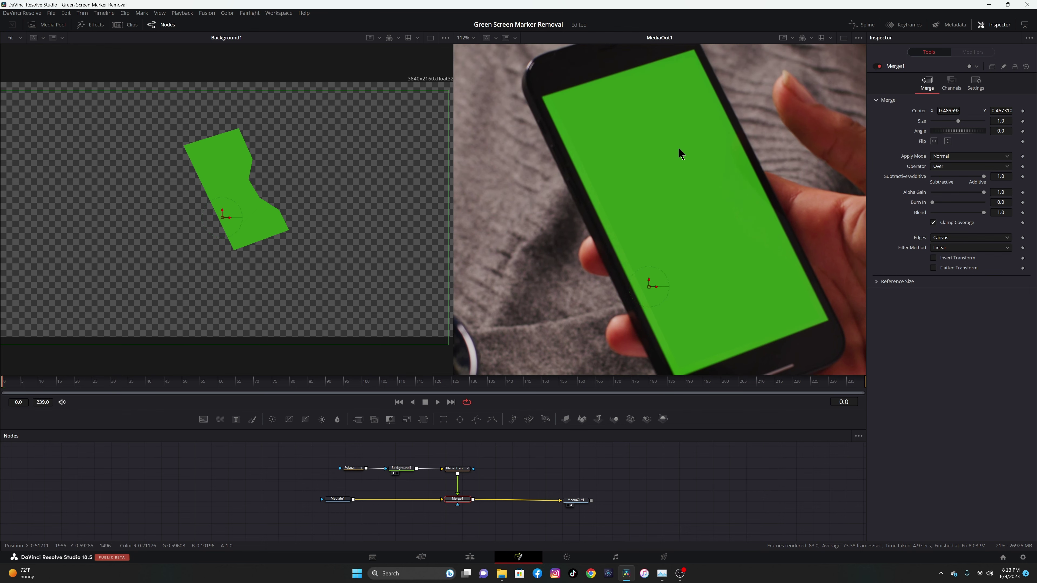
Step: Play back the composite to check the tracked patch, then return to the Edit page
click(437, 402)
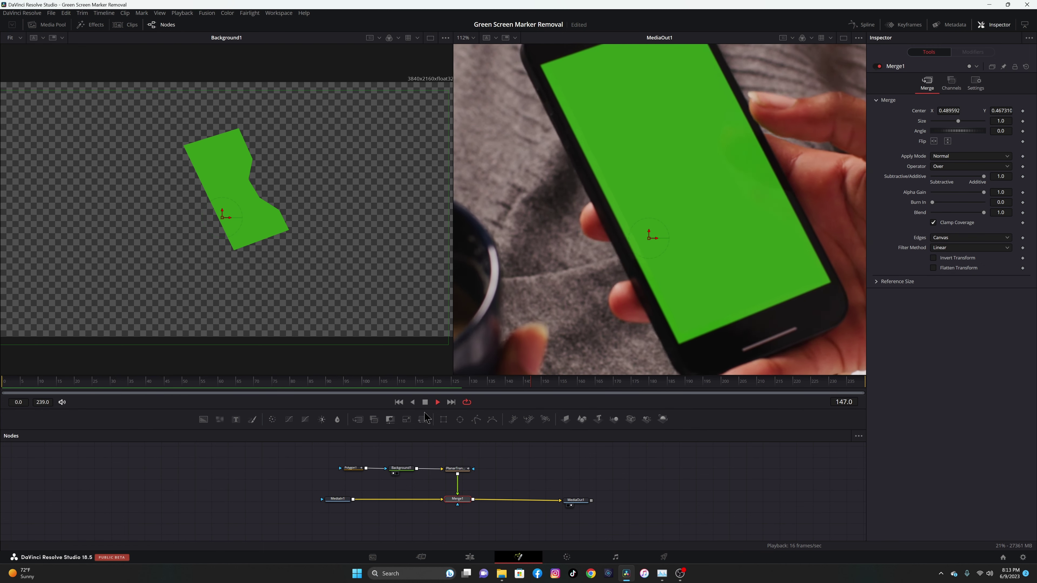
click(424, 402)
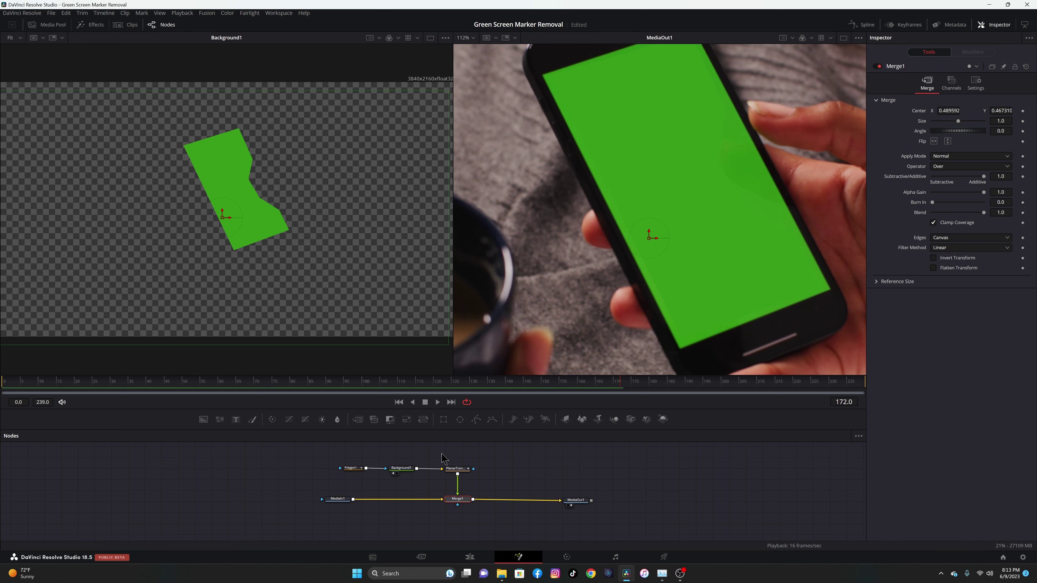
click(469, 558)
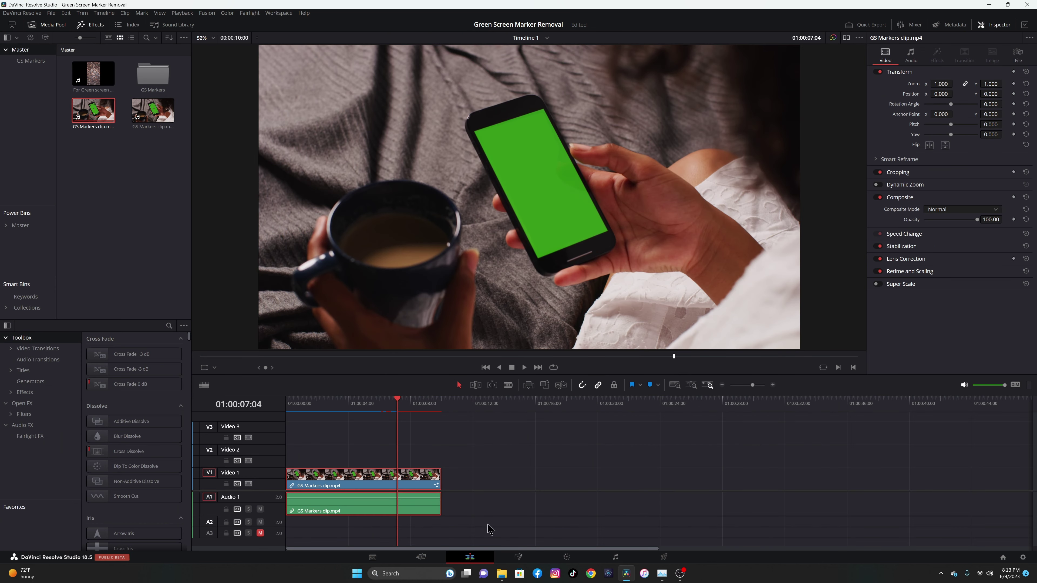
Step: Convert the V1 clip into a compound clip with the default name Compound Clip 1
right_click(330, 479)
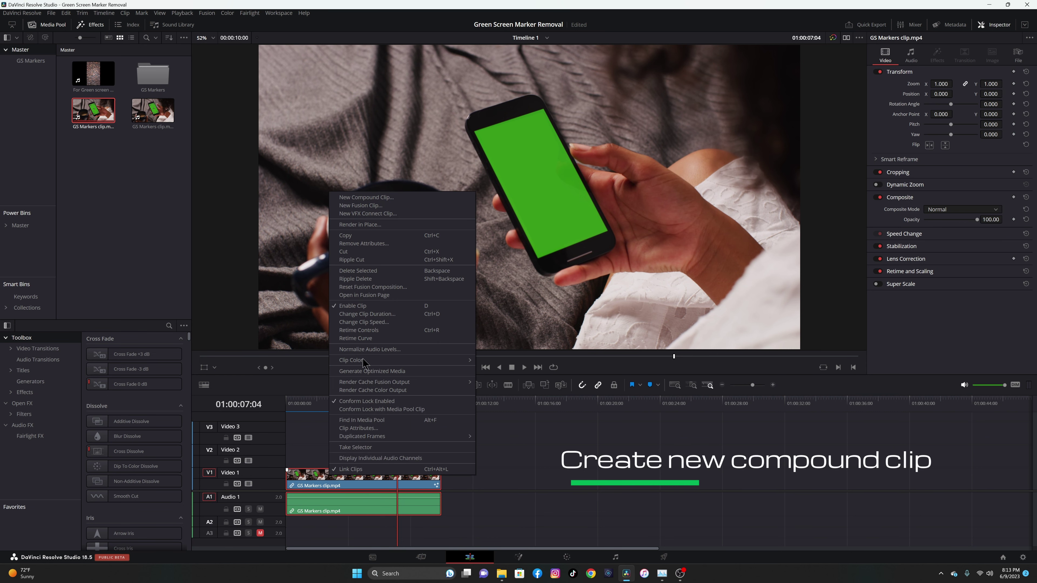
click(361, 199)
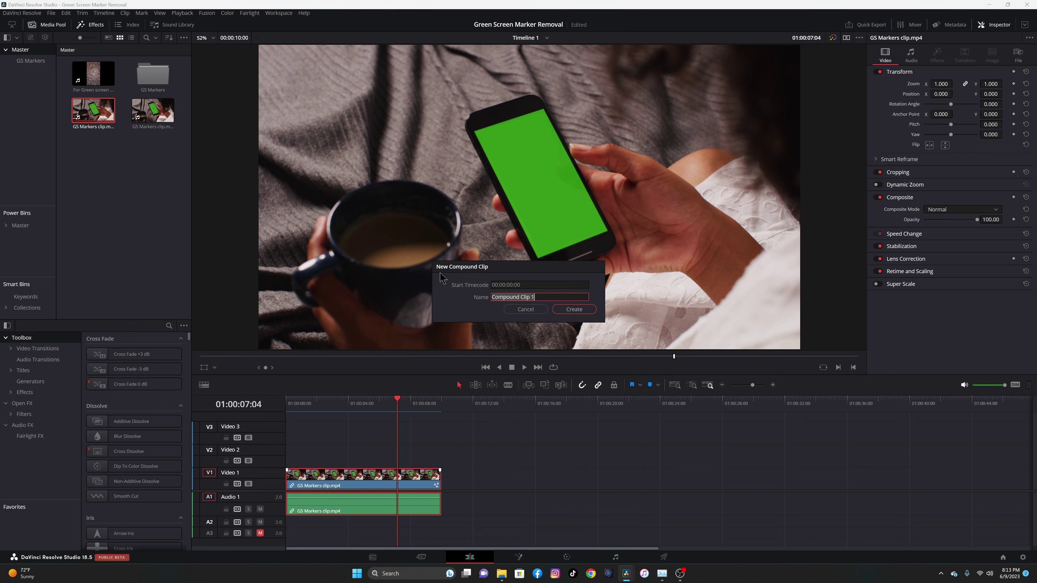
click(575, 310)
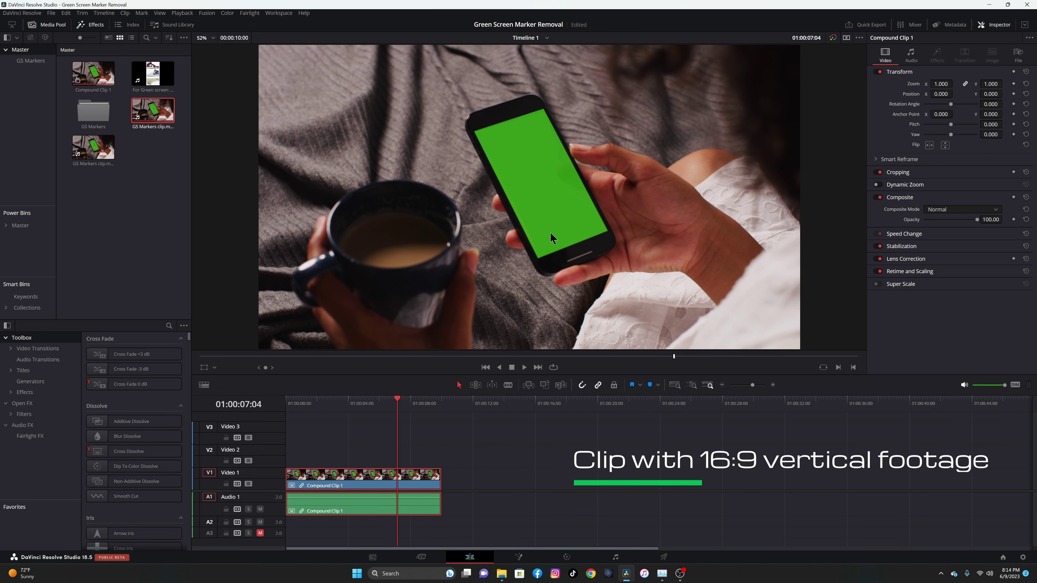
Step: Place the sneaker footage on the track above, trim its start, and save the project
click(151, 74)
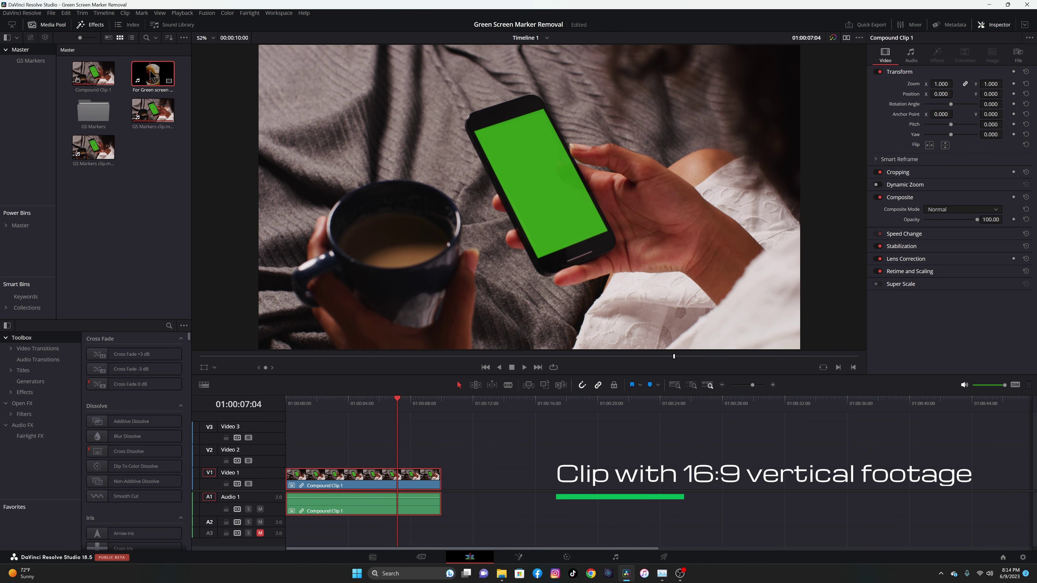
drag(151, 74, 396, 456)
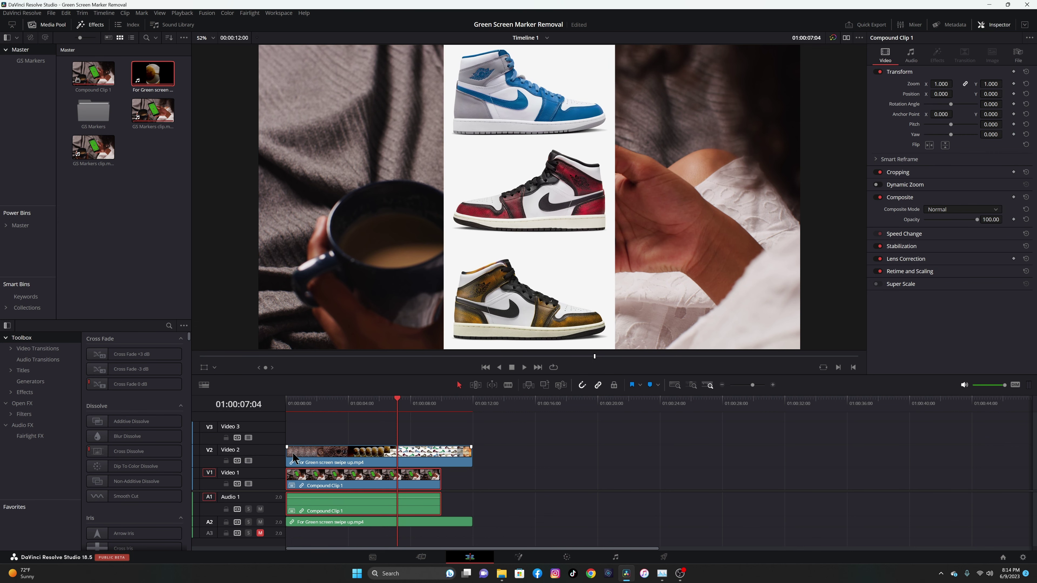
drag(288, 452, 350, 456)
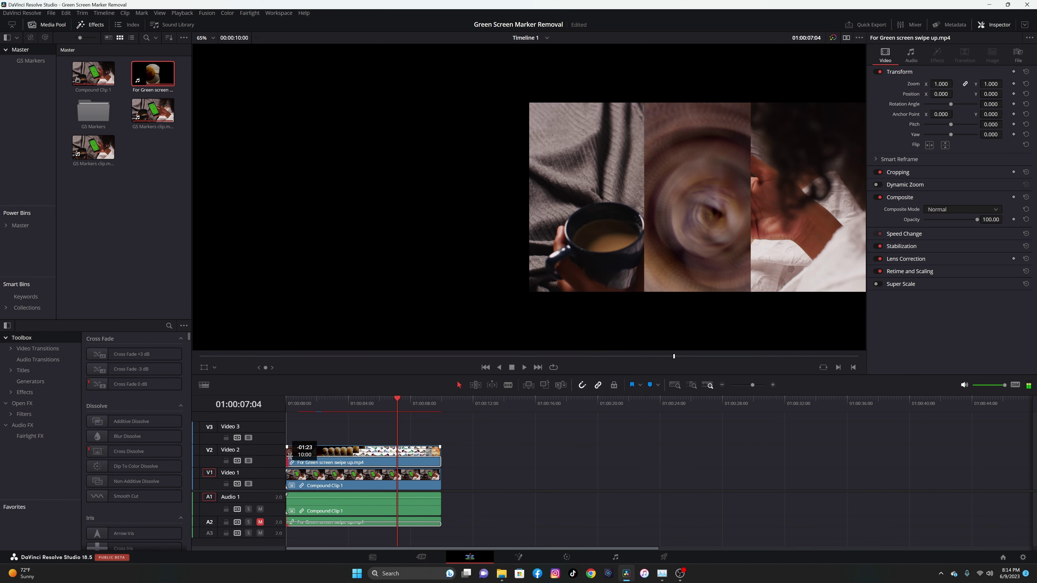
drag(288, 456, 287, 456)
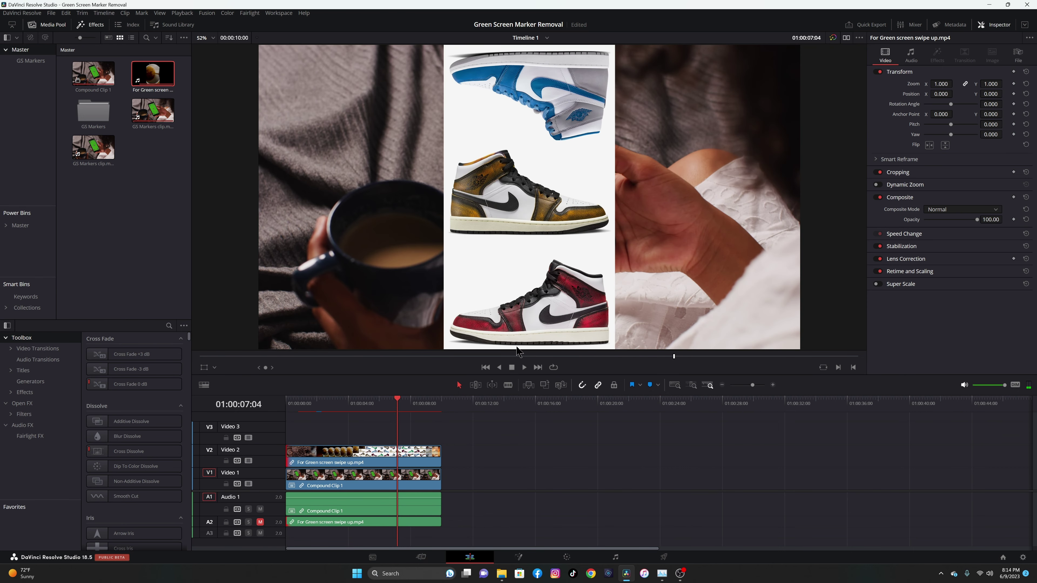
key(ctrl+s)
drag(398, 404, 345, 424)
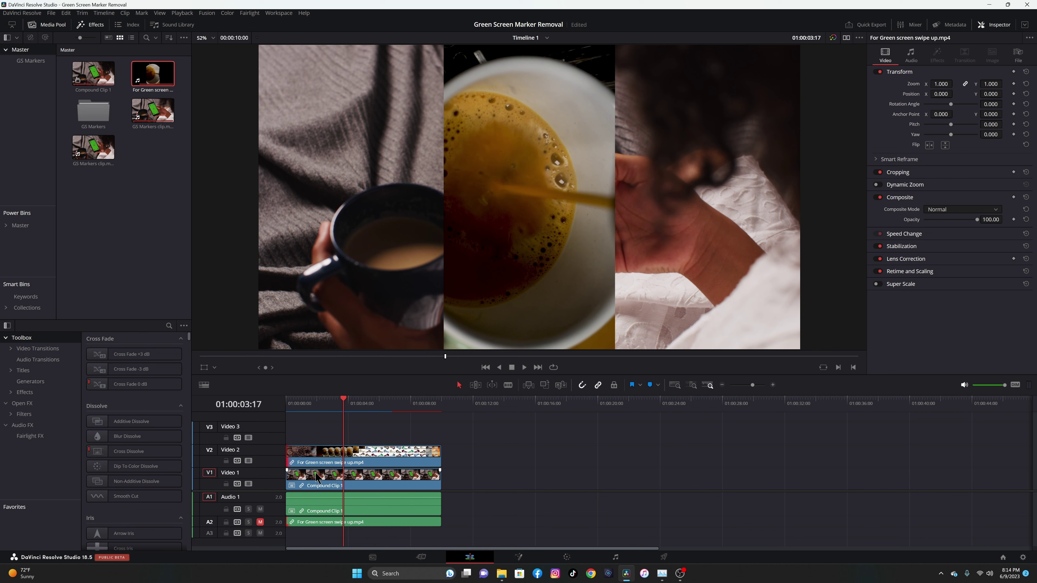
Step: Add GS Markers on the top track, combine all three clips into Fusion Clip 1, and open it in Fusion
drag(144, 117, 289, 431)
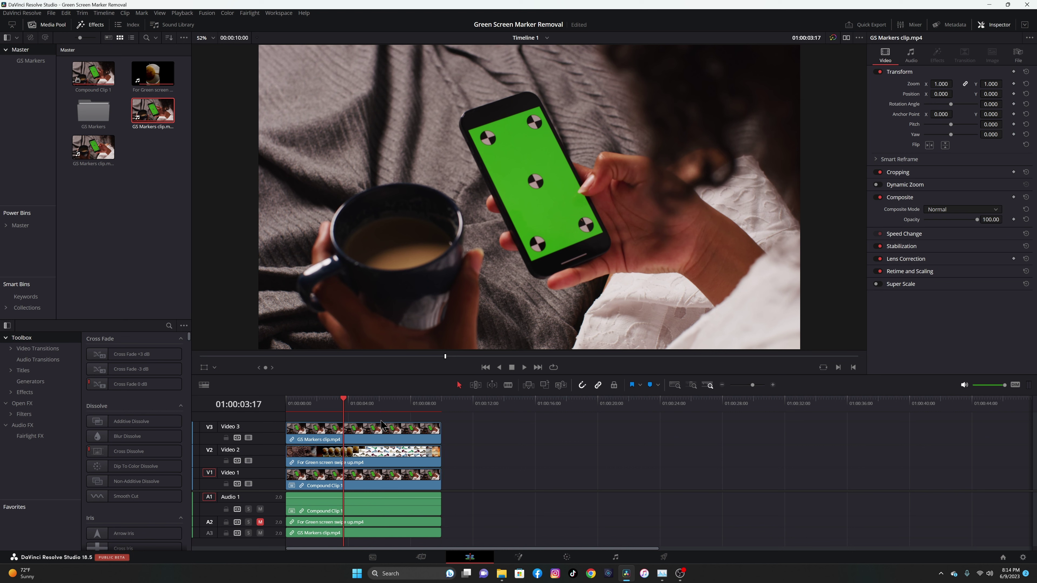
key(ctrl+s)
drag(463, 429, 387, 477)
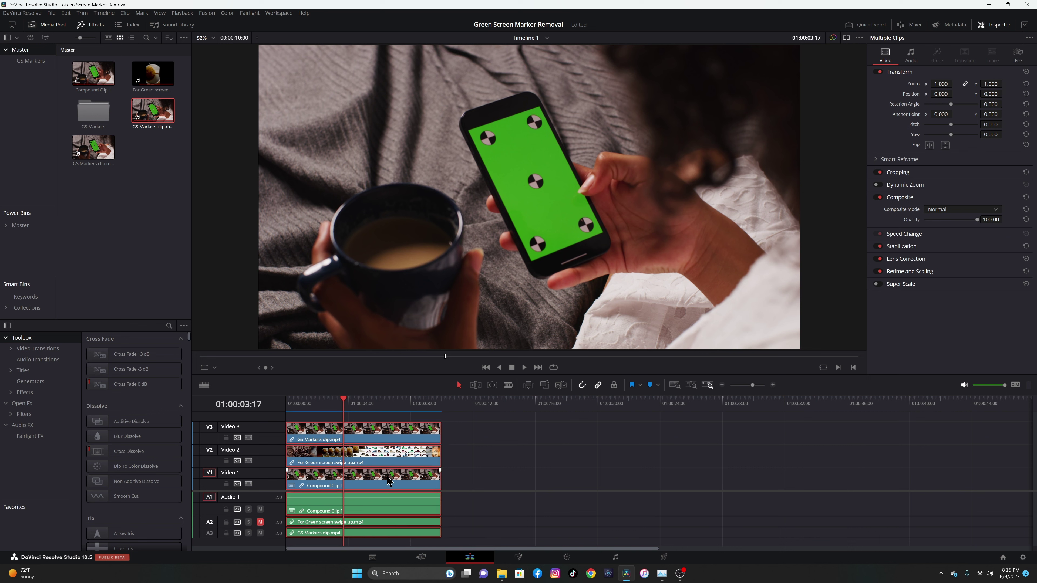
right_click(377, 440)
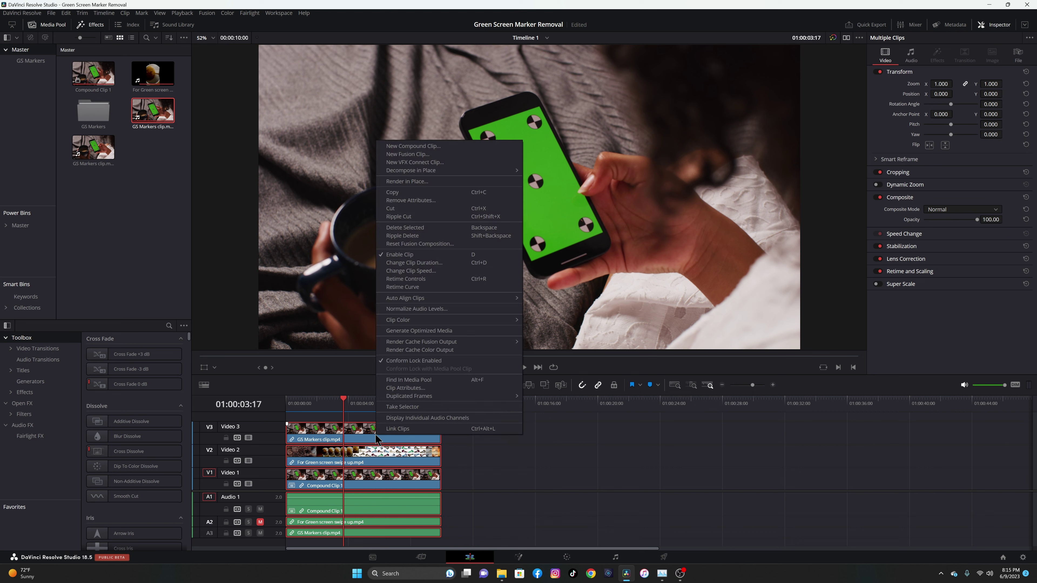
click(414, 156)
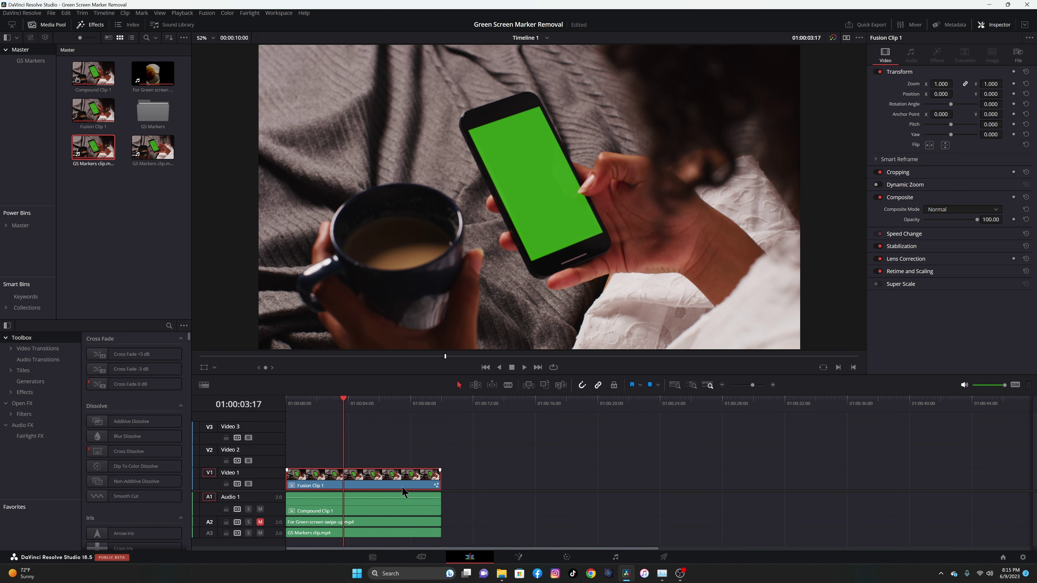
click(519, 557)
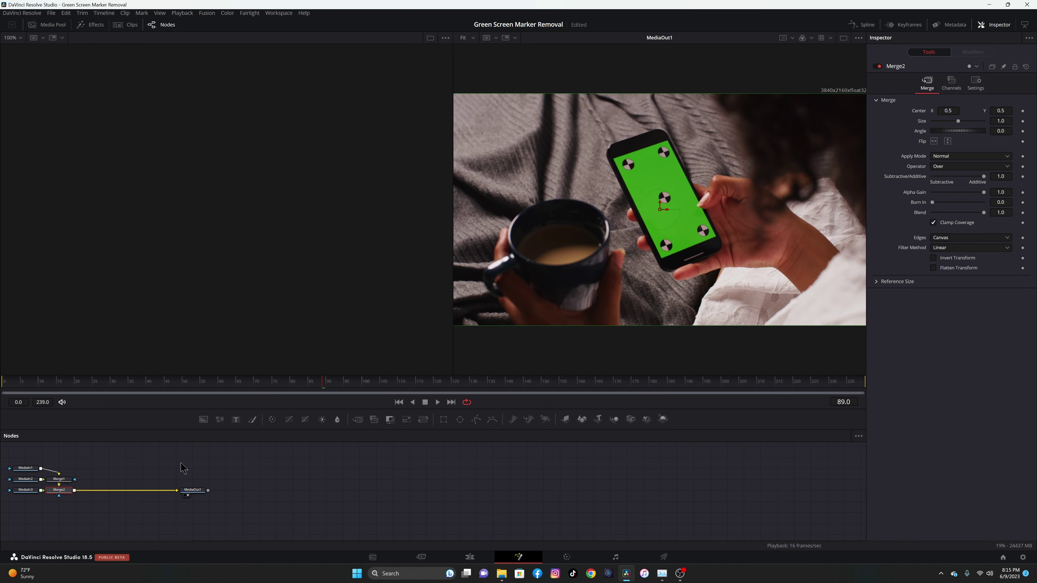
Step: Select all nodes and spread them apart, moving MediaIn2 left and Merge2 below Merge1
drag(26, 456, 573, 500)
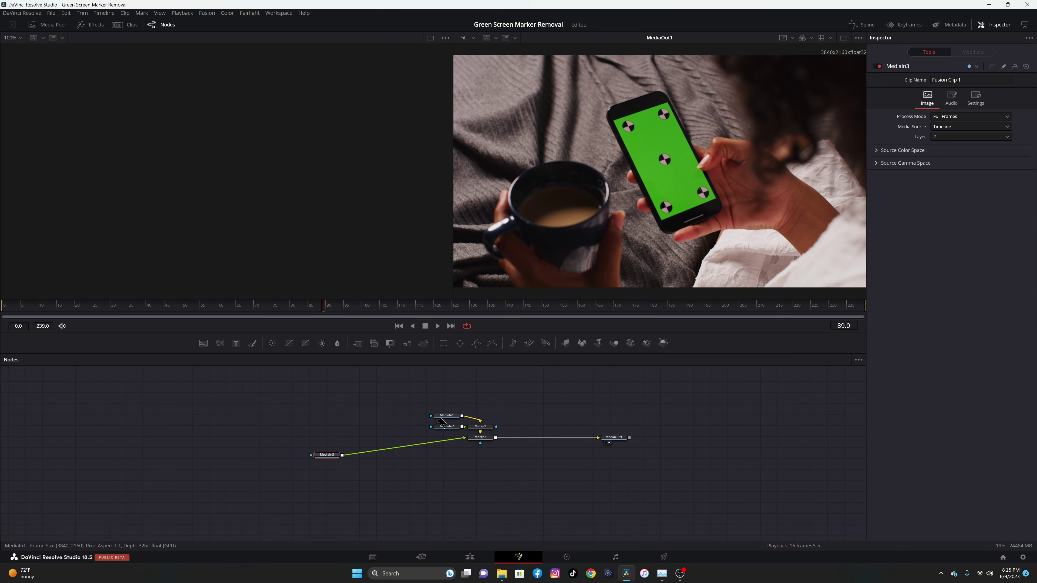
drag(446, 416, 470, 391)
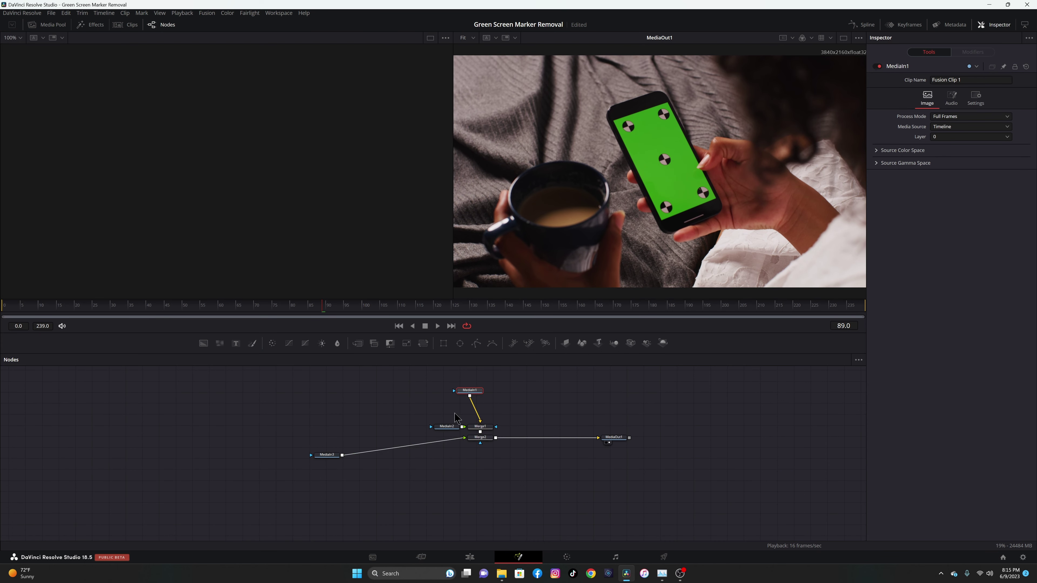
drag(447, 426, 358, 424)
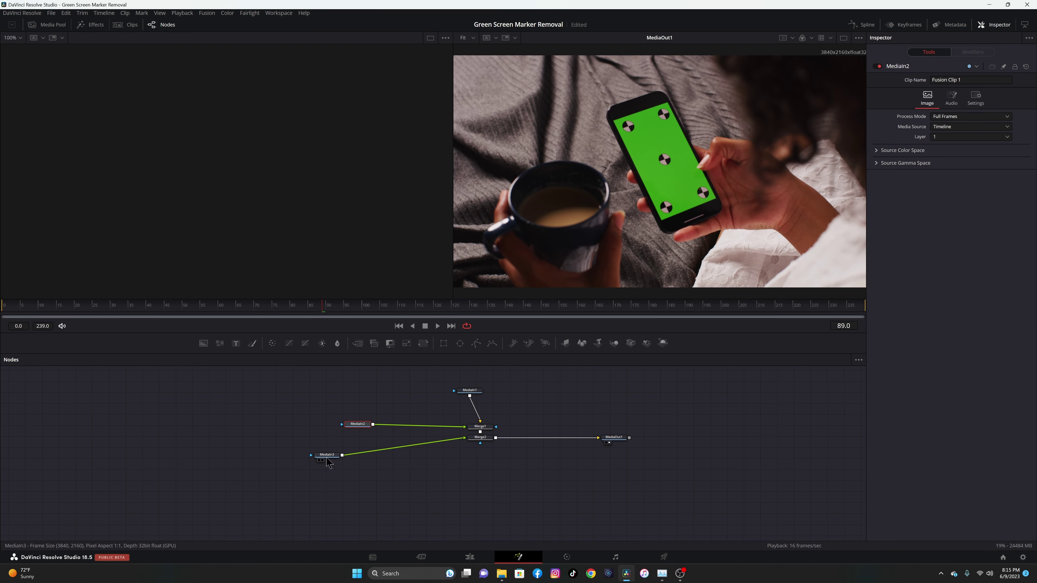
drag(329, 464, 340, 464)
key(1)
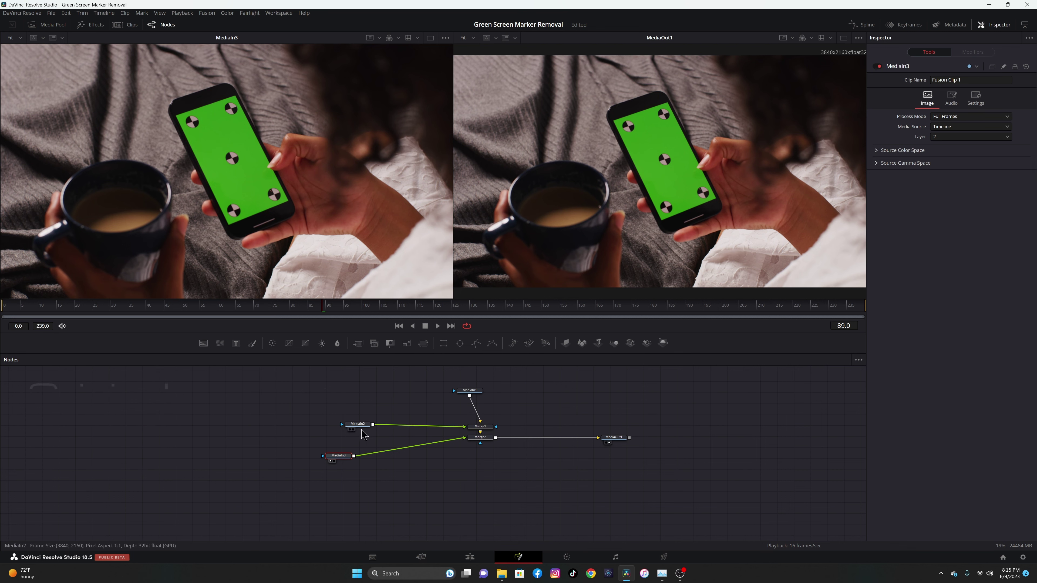
drag(482, 443, 479, 469)
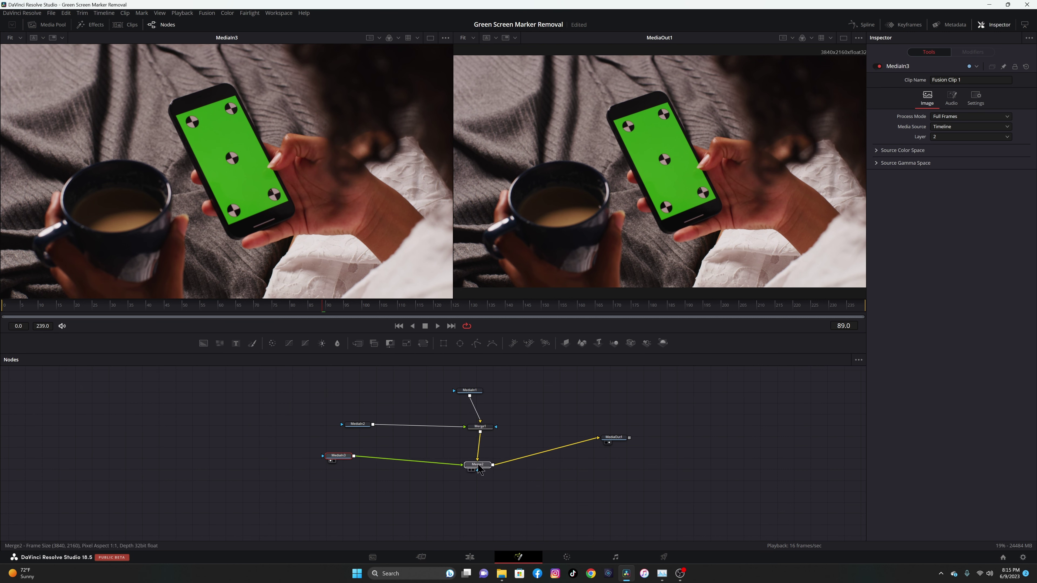
Step: Preview the MediaIn2 coffee clip and MediaIn1 in the left viewer, shifting MediaIn3 and Merge2 right
drag(349, 420, 204, 212)
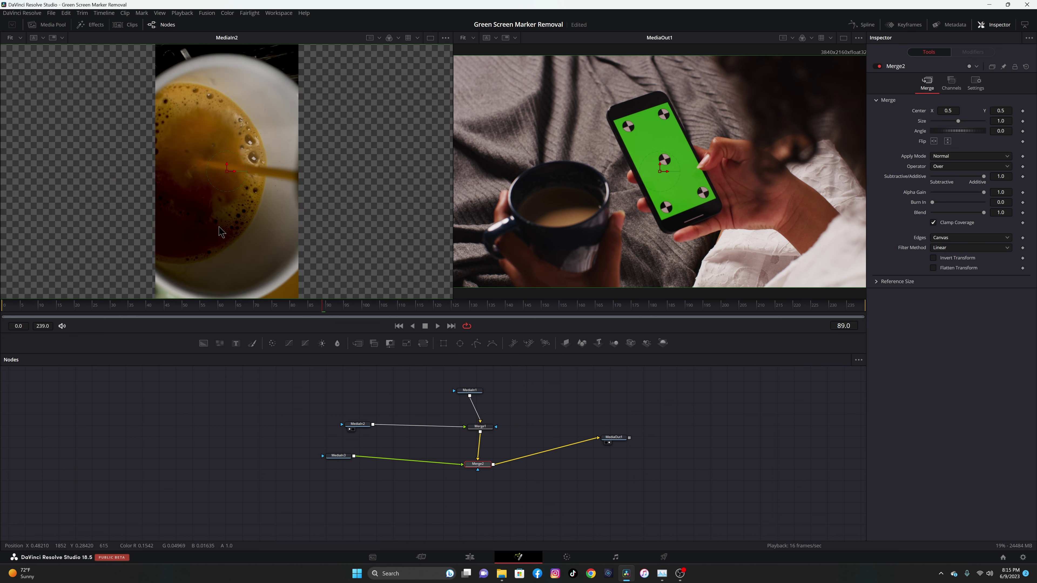
drag(338, 455, 341, 467)
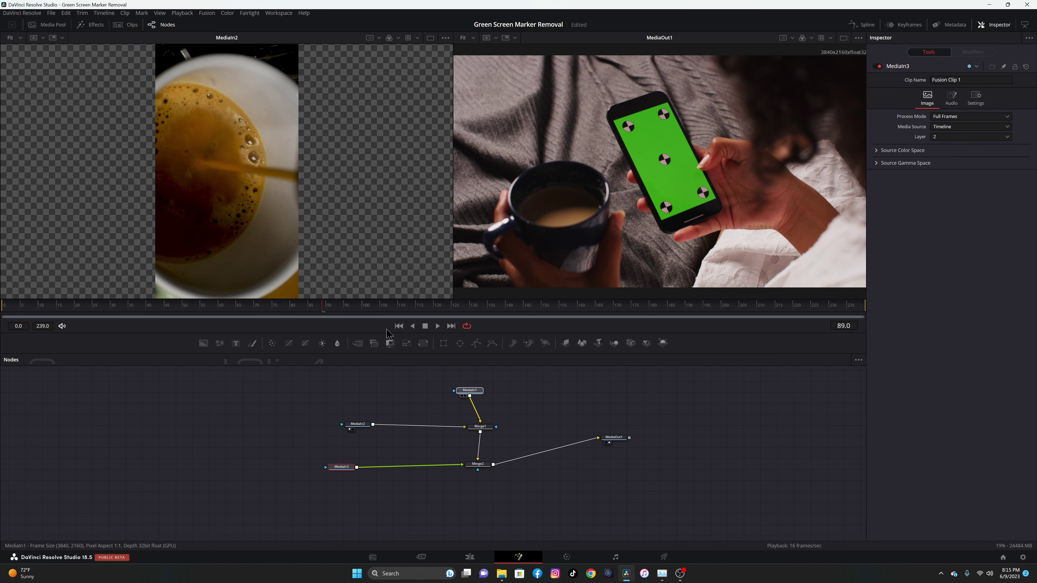
drag(470, 390, 187, 110)
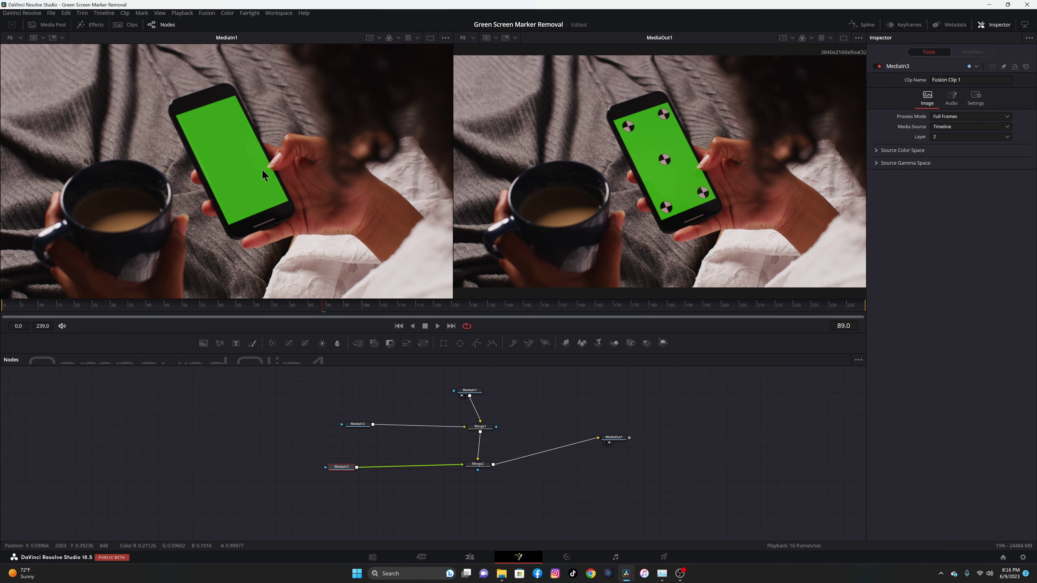
drag(342, 467, 375, 462)
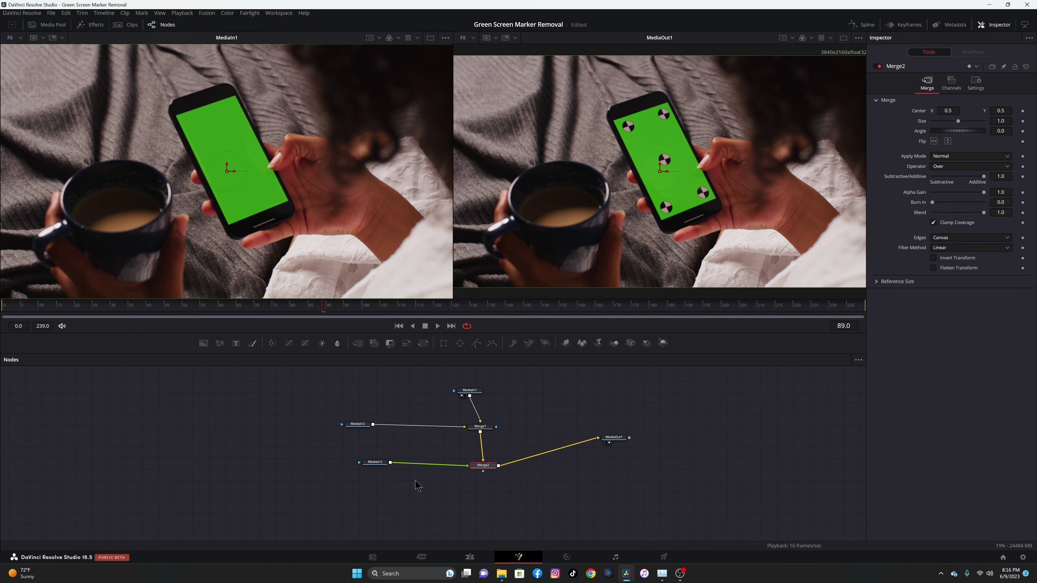
Step: View the MediaIn3 marker phone clip, then search the tool list for 'pl' (Planar Tracker)
click(376, 466)
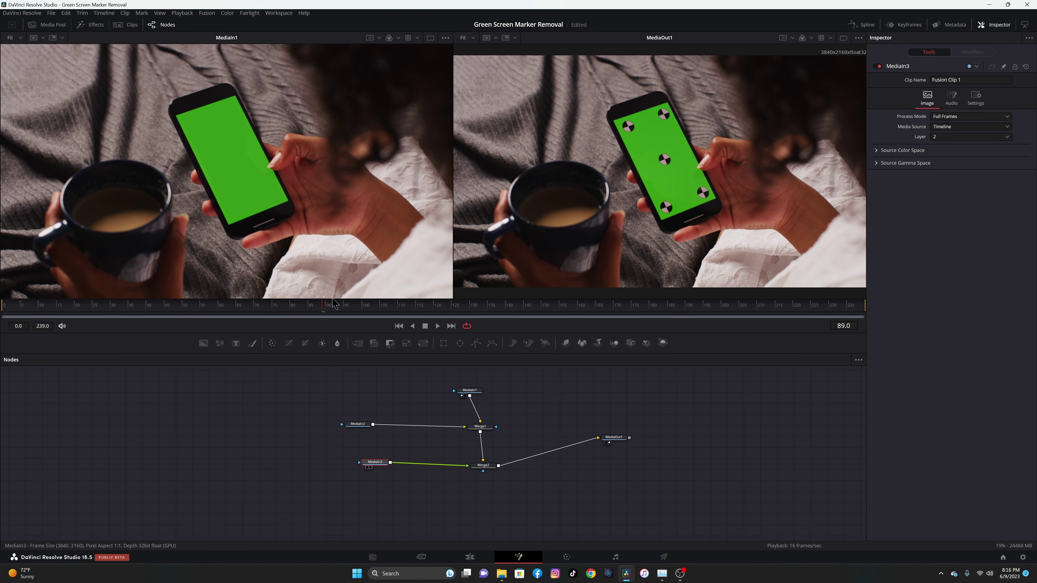
key(1)
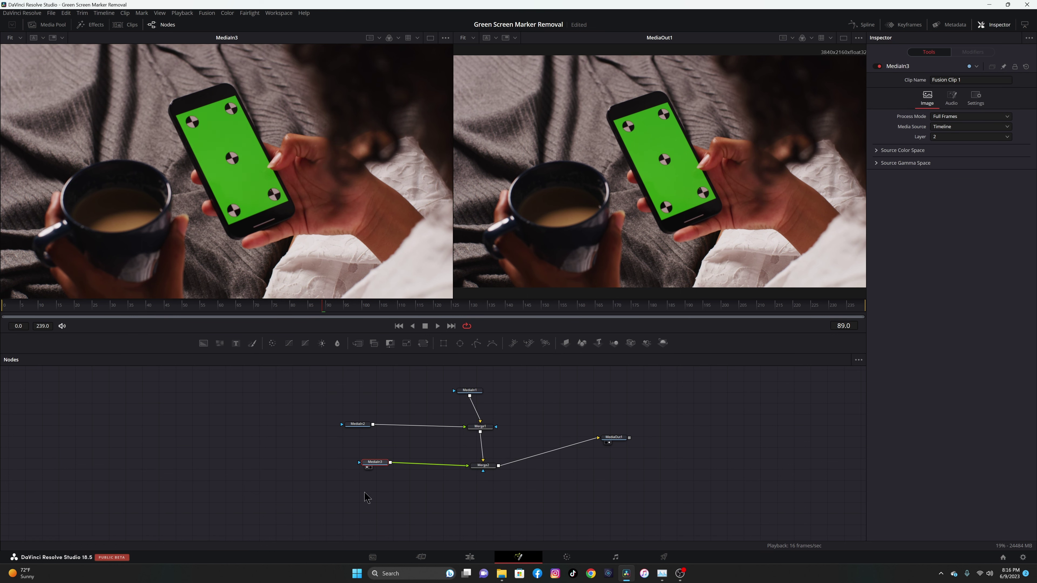
drag(372, 467, 351, 466)
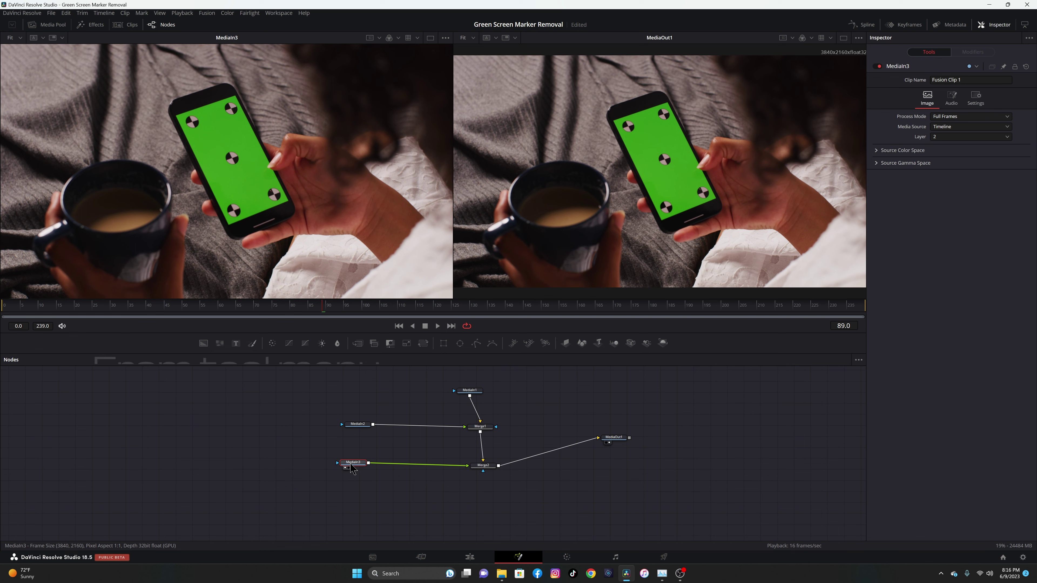
key(shift+space)
text(pl)
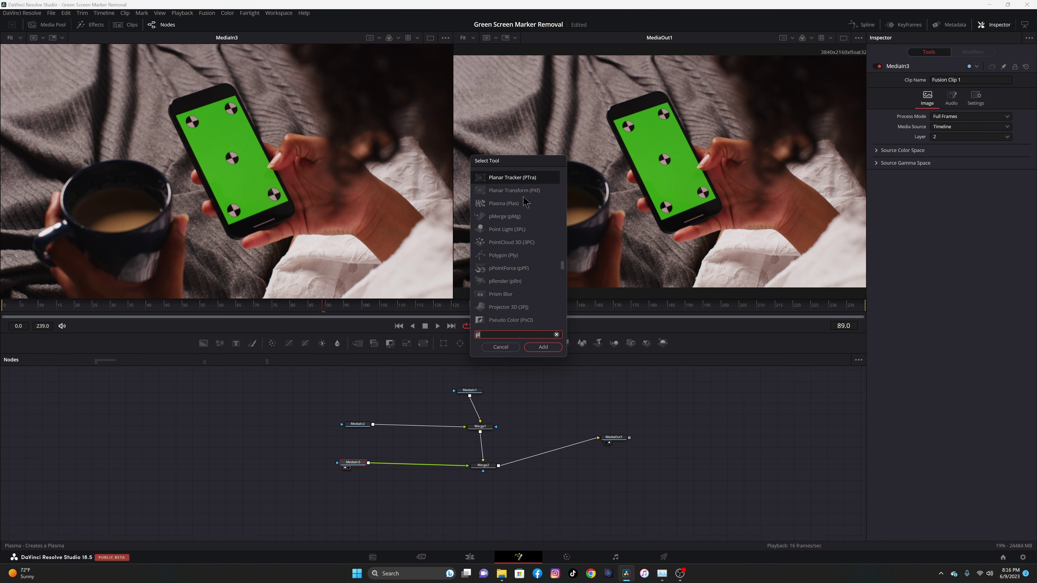
Step: Add PlanarTracker1 after MediaIn3, shift MediaIn3 left, and zoom the viewers onto the phone
click(542, 347)
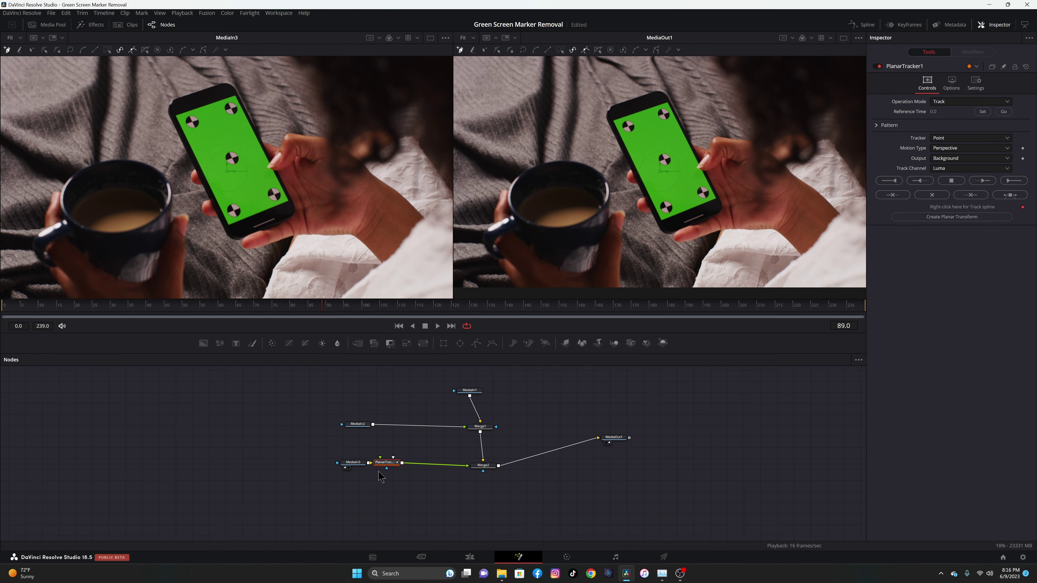
drag(355, 468, 326, 468)
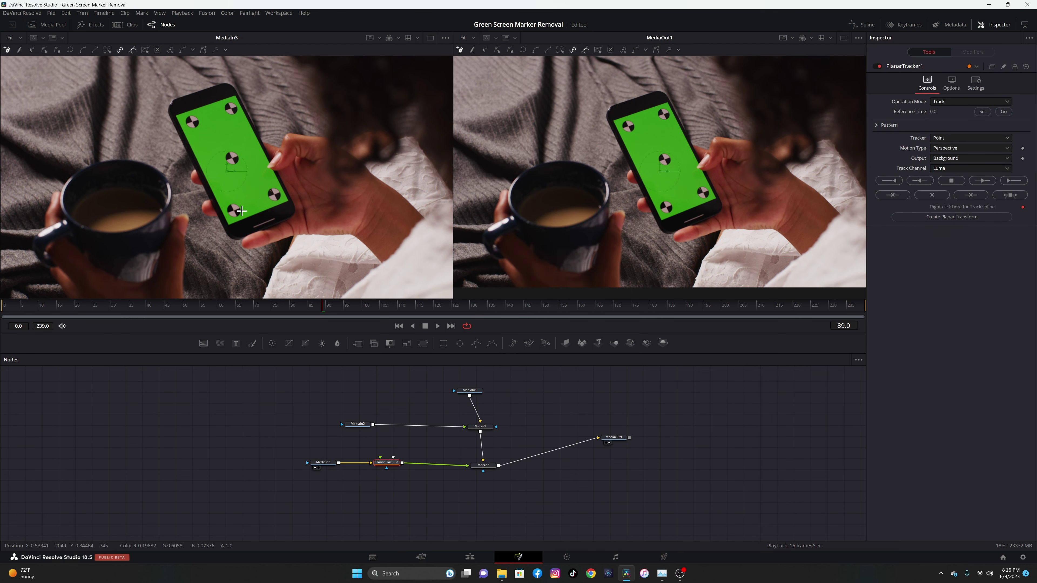
scroll(242, 210, up, 3)
scroll(241, 209, down, 3)
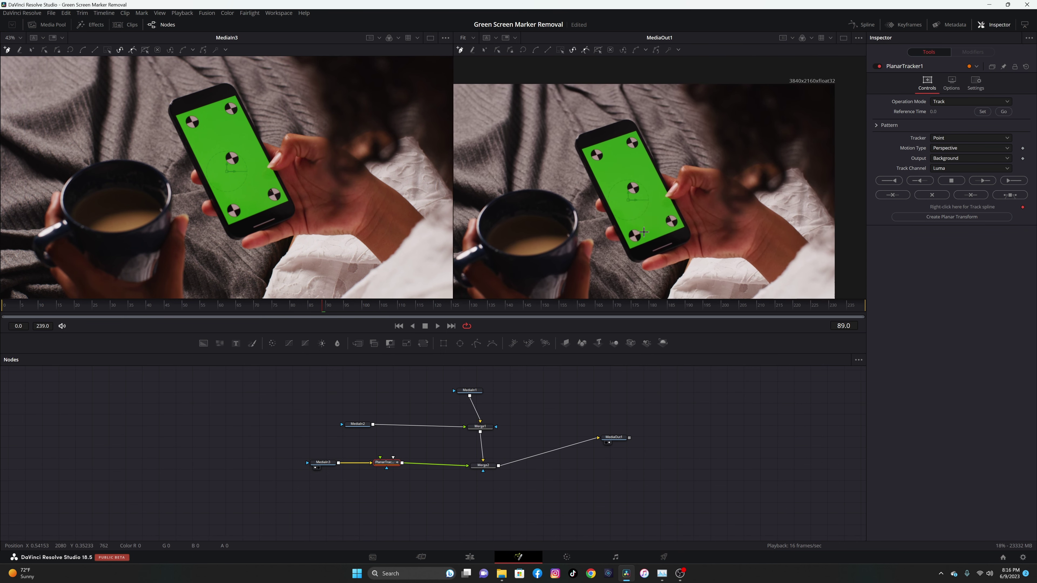
scroll(607, 149, up, 5)
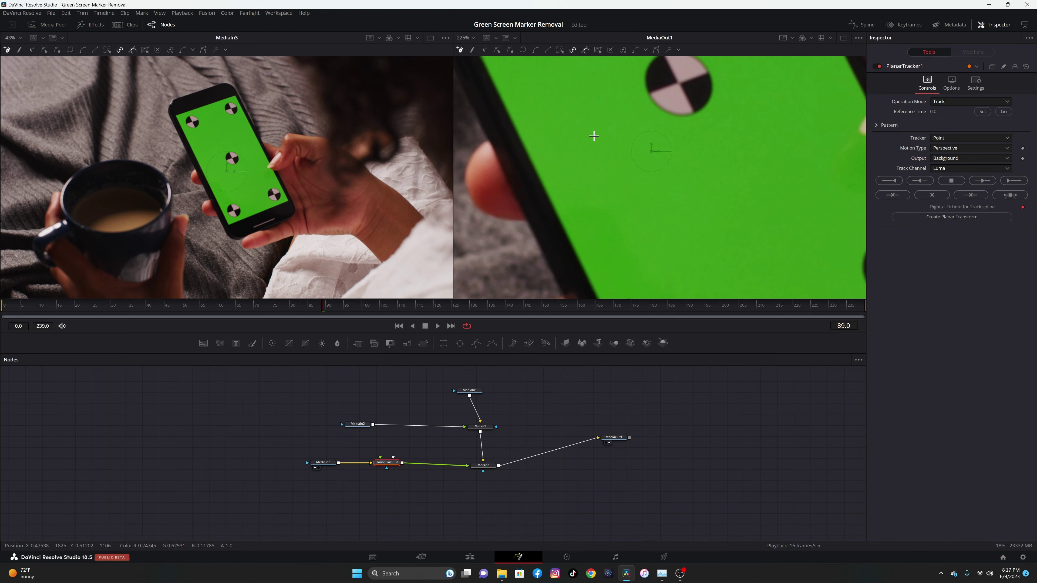
scroll(593, 136, right, 3)
scroll(645, 212, down, 5)
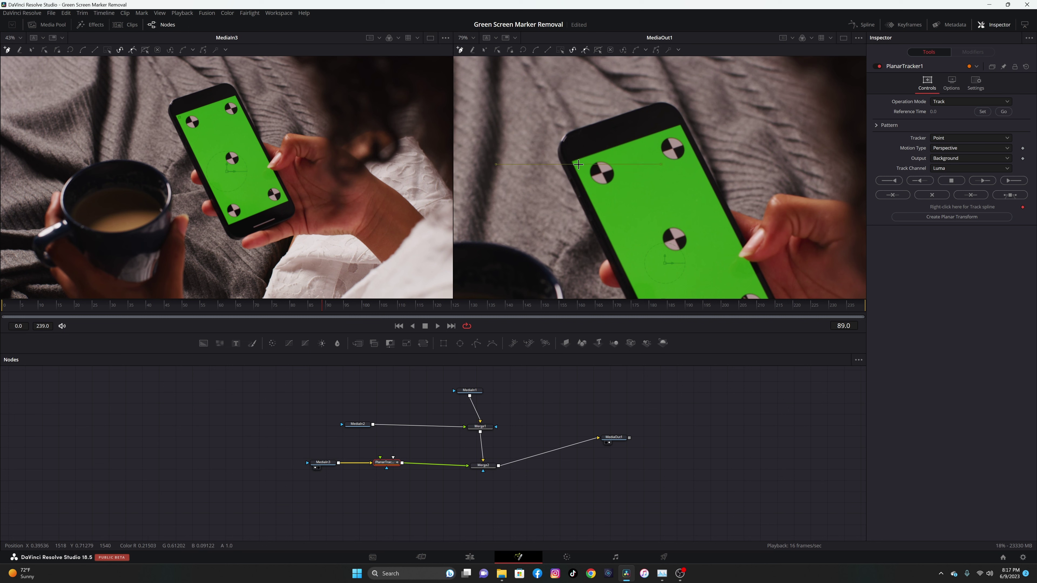
Step: Outline the phone screen with a closed polygon tracking shape
click(680, 131)
drag(708, 239, 629, 145)
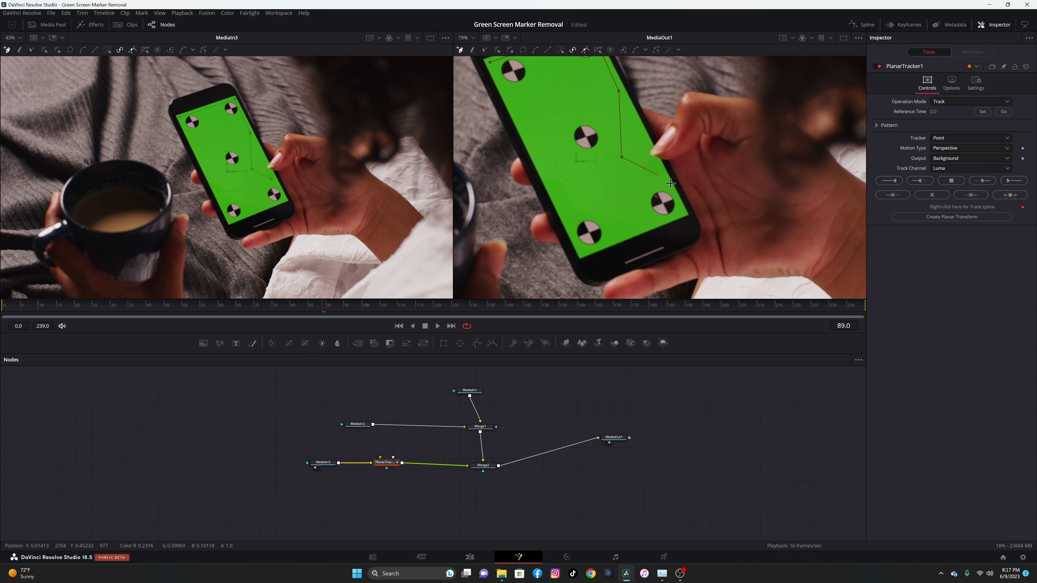
click(581, 253)
scroll(581, 253, up, 2)
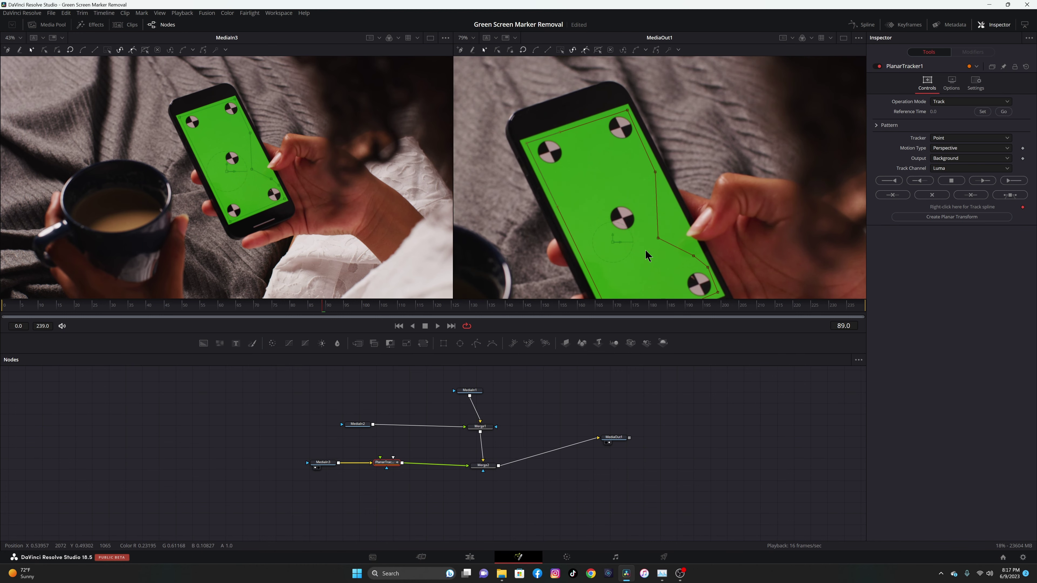
scroll(597, 171, down, 1)
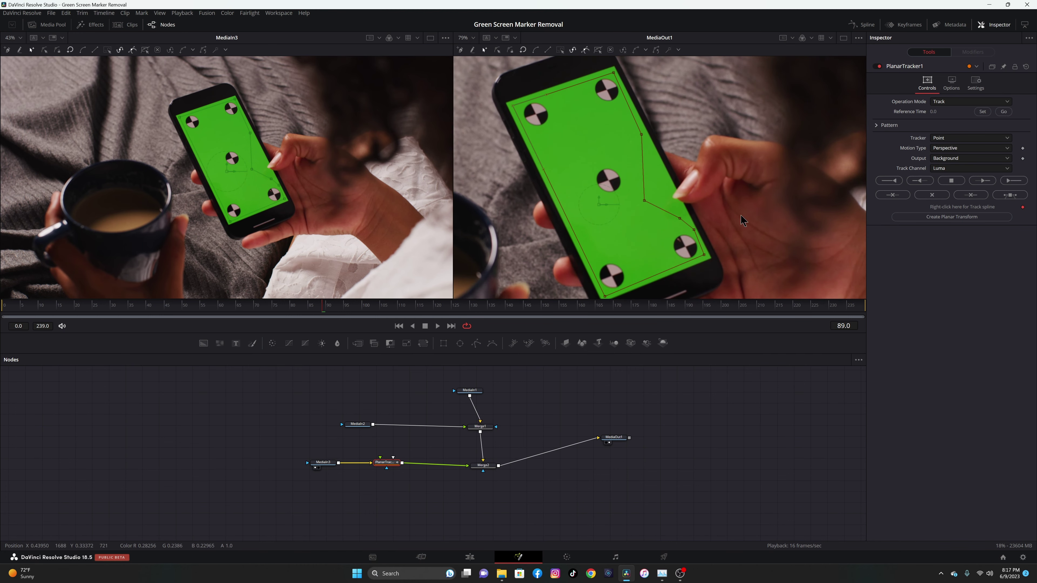
Step: Set frame 89 as the reference, then track the screen forward to the end and back to the start
click(982, 112)
click(1006, 181)
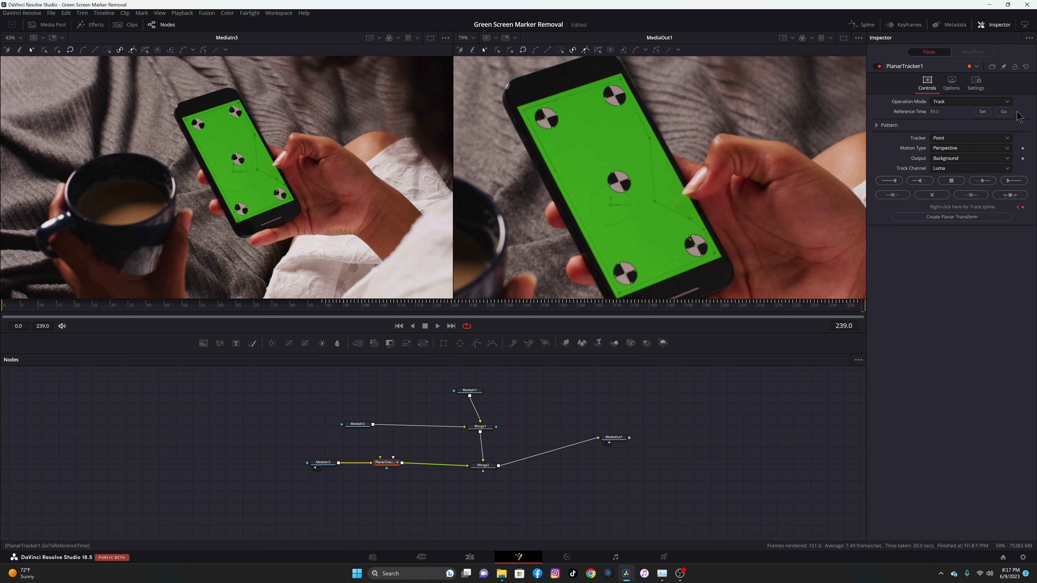
click(1004, 115)
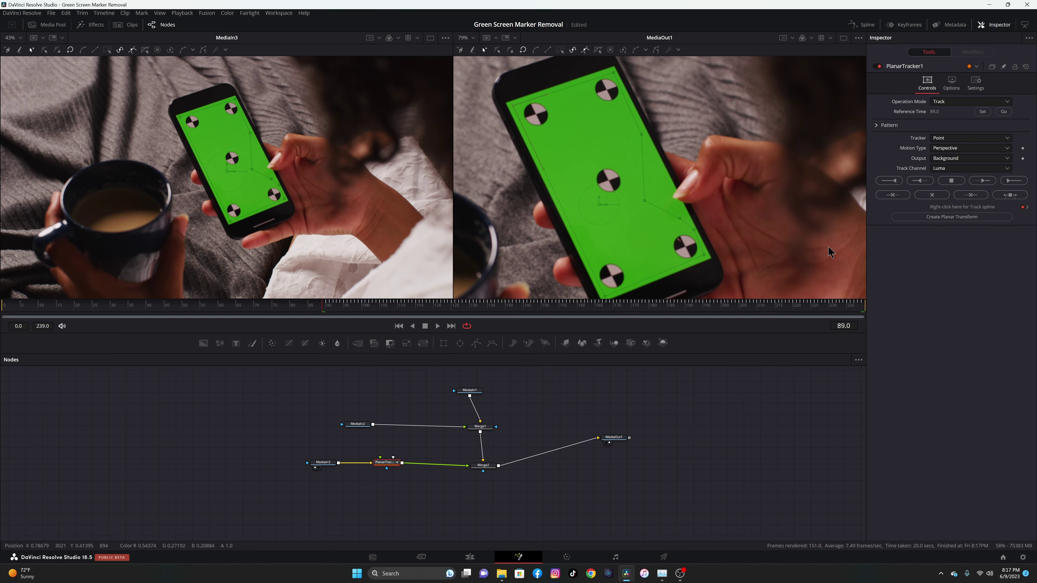
click(890, 181)
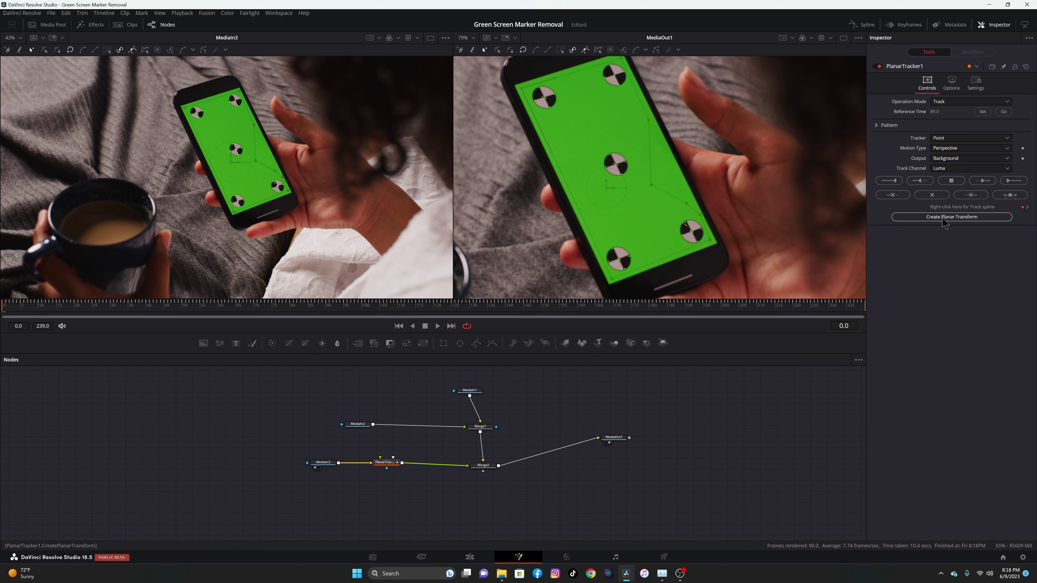
Step: Create a PlanarTransform node from the track, move it into open space, and delete MediaIn3
click(952, 217)
drag(47, 393, 553, 403)
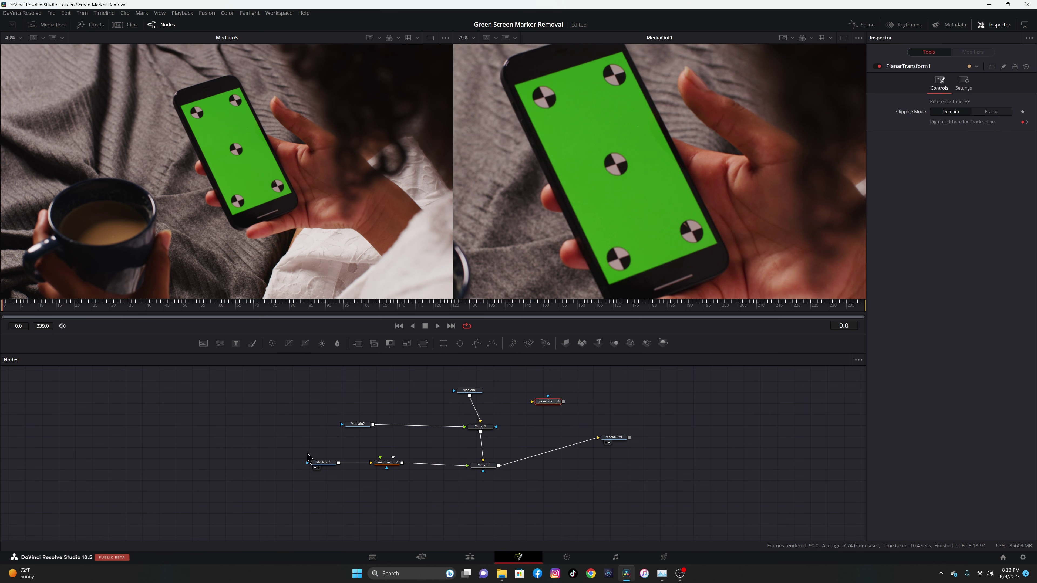
drag(293, 430, 352, 490)
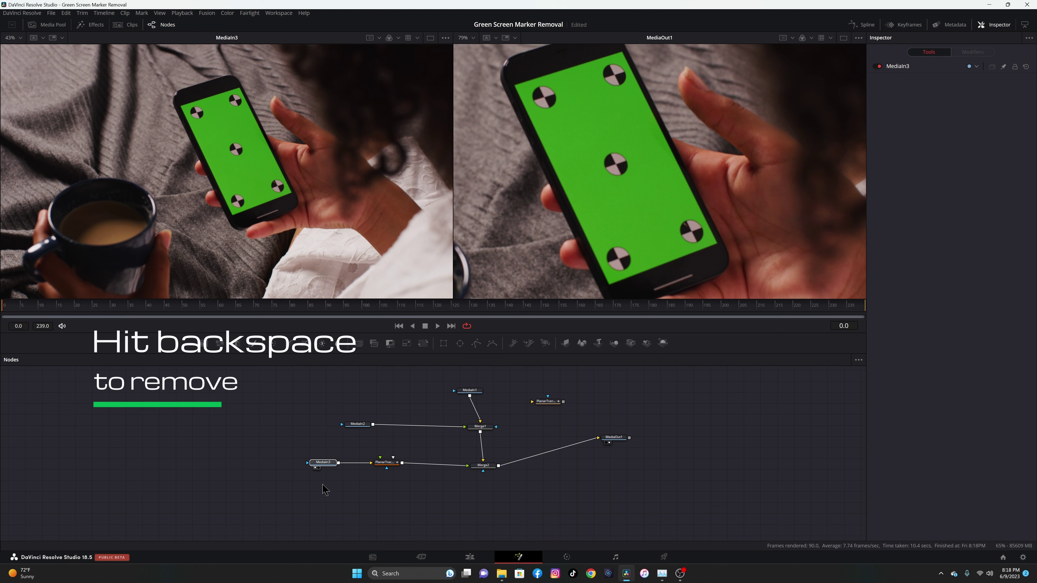
click(324, 463)
key(BackSpace)
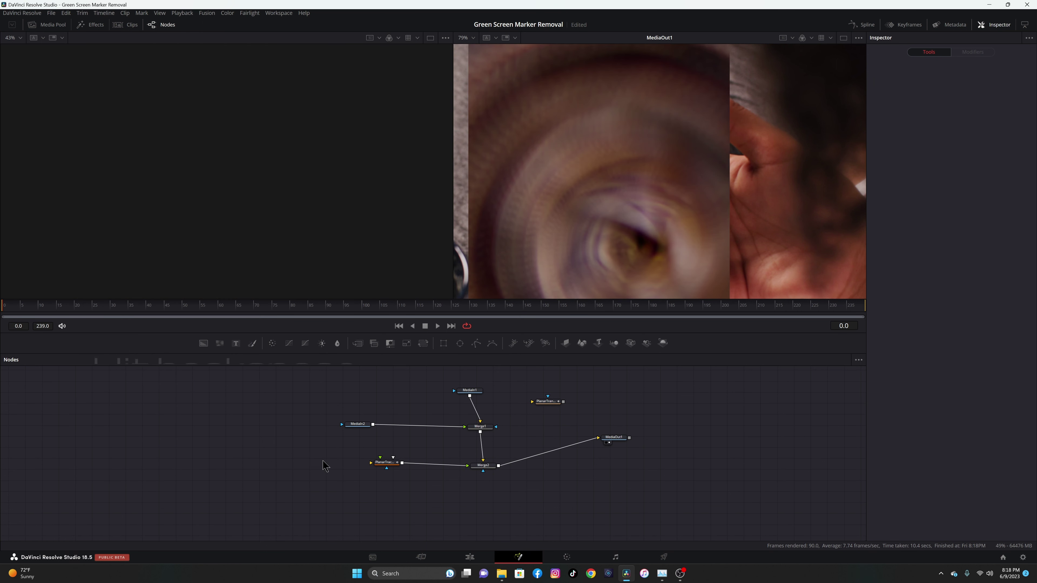
Step: Delete PlanarTracker1, fit the output frame in view, and show MediaIn2 in the left viewer
click(389, 465)
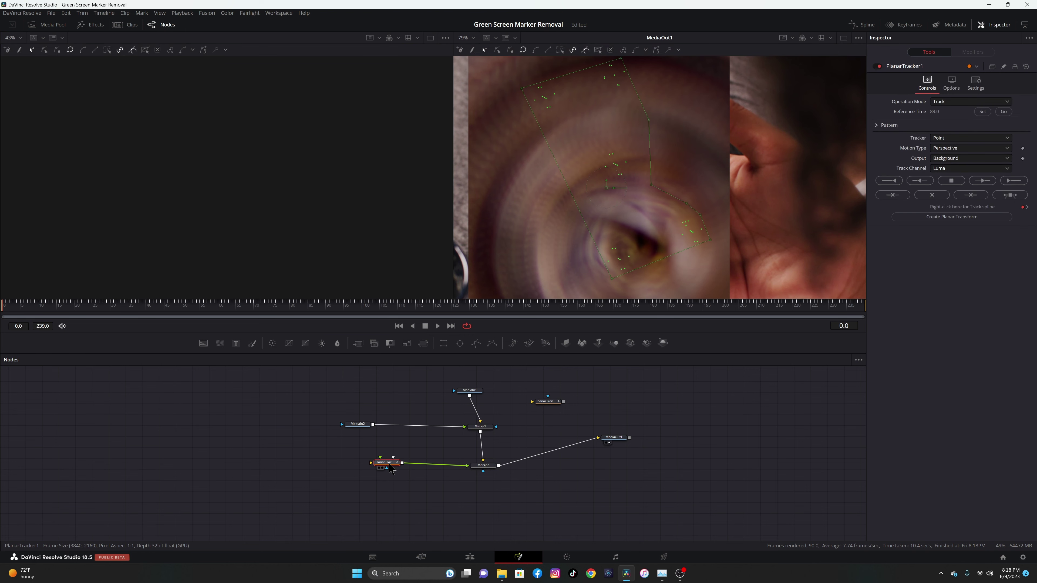
key(BackSpace)
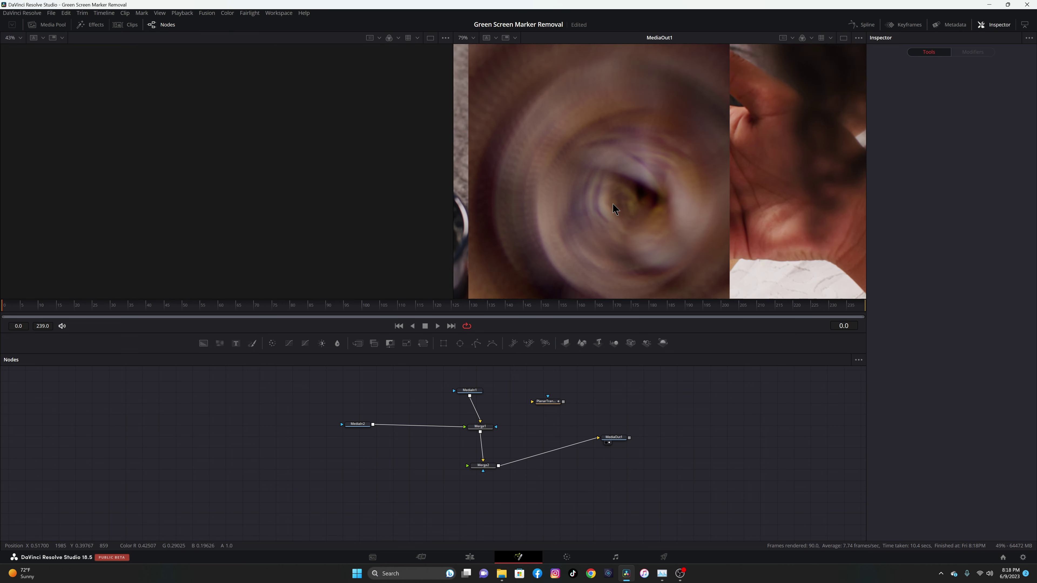
key(ctrl+f)
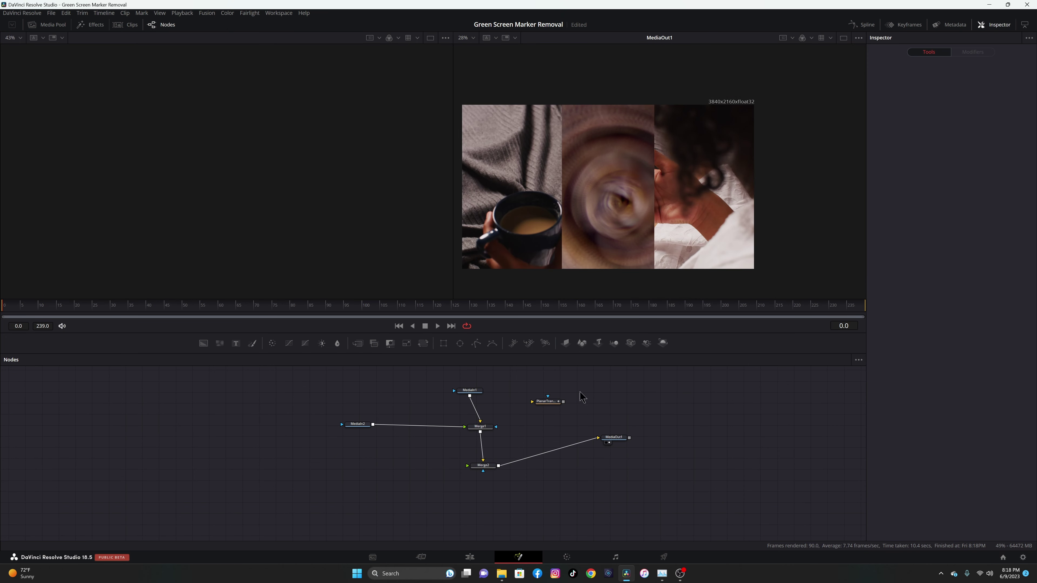
key(1)
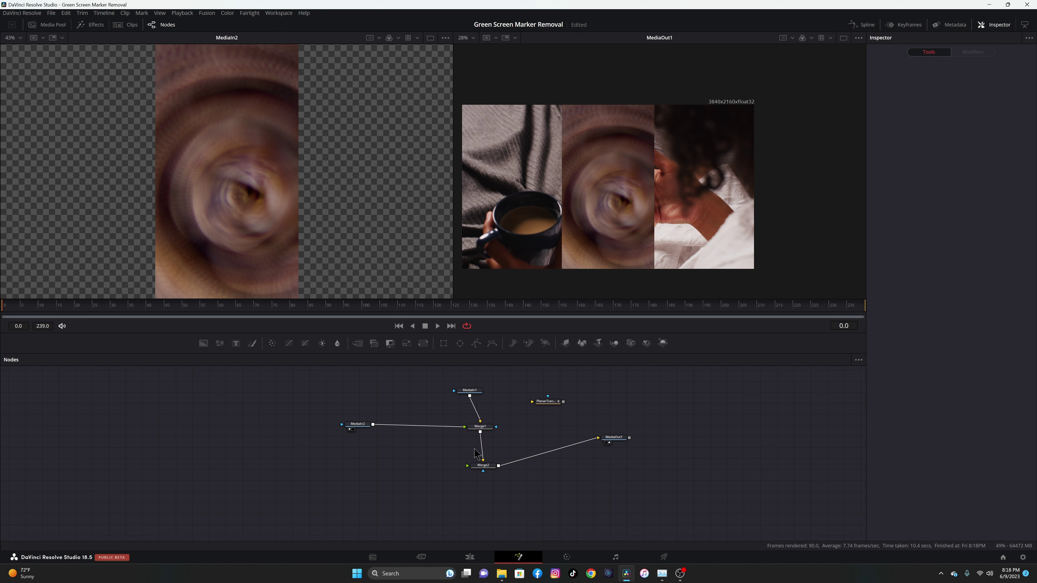
Step: Reconnect MediaIn2 to Merge1's foreground and line up PlanarTransform, Merge2, MediaOut1 and MediaIn1
drag(549, 404, 355, 426)
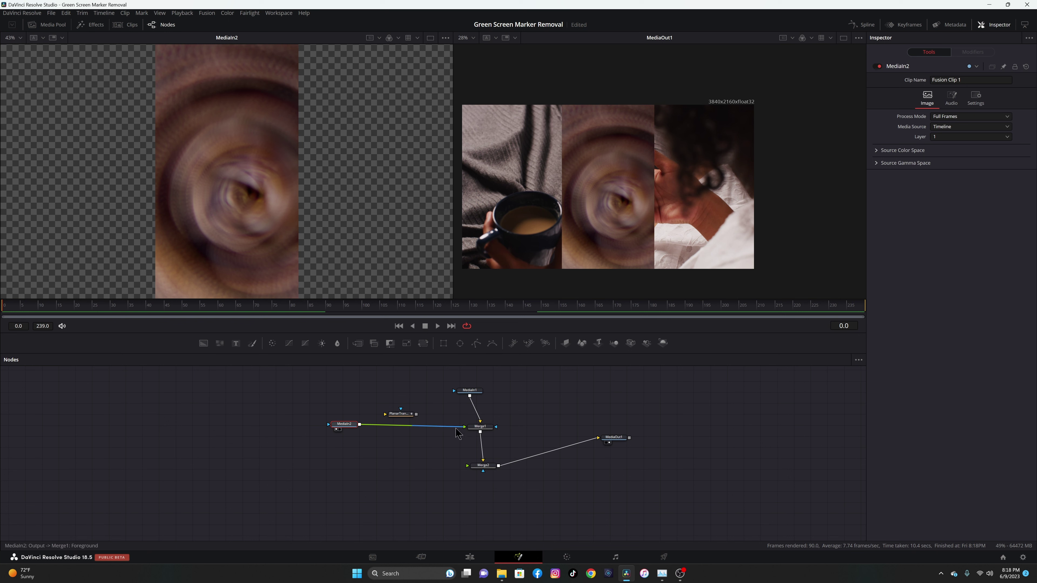
drag(458, 432, 388, 427)
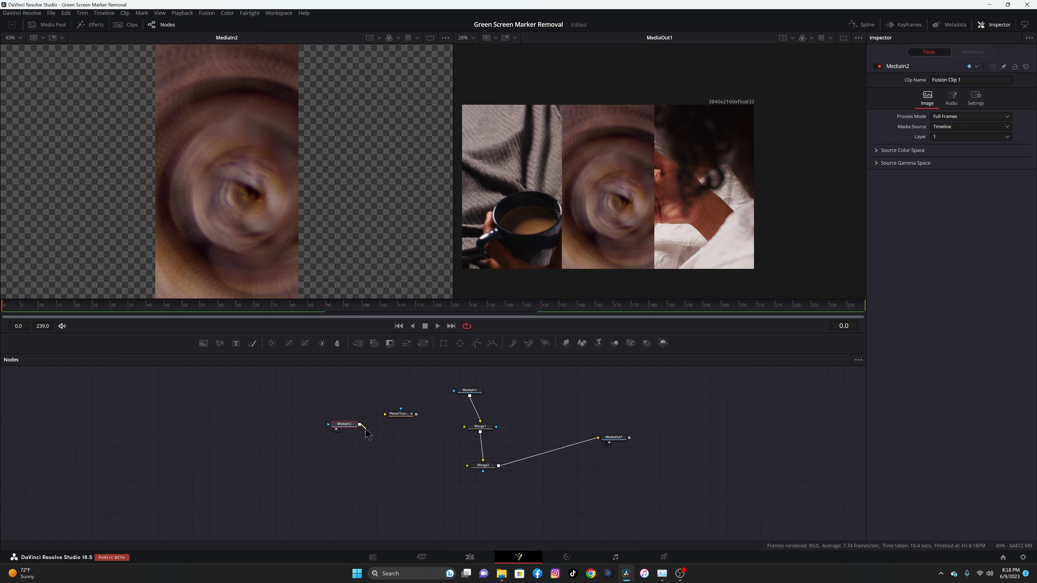
drag(366, 433, 471, 432)
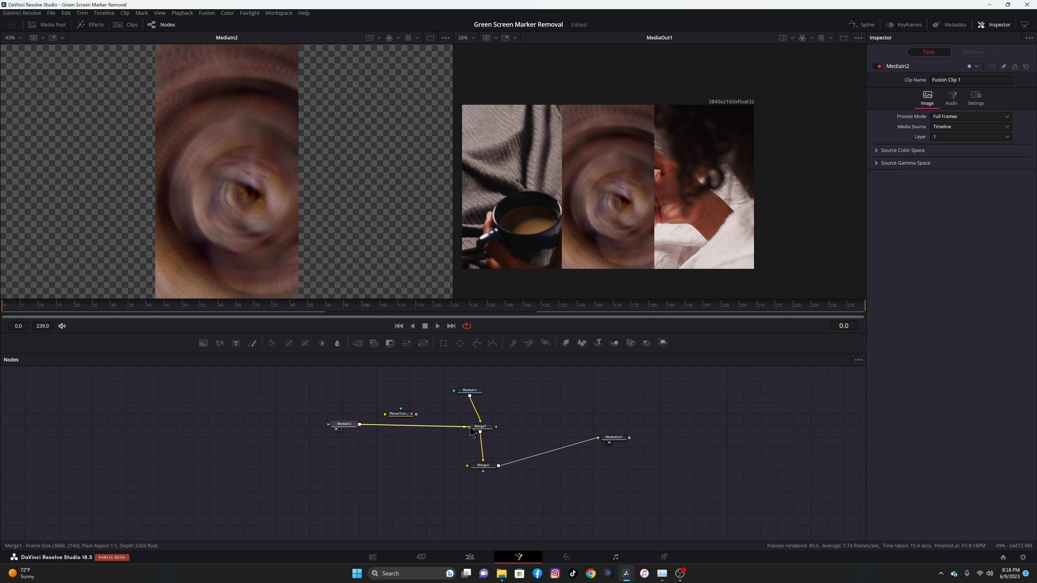
drag(399, 414, 411, 416)
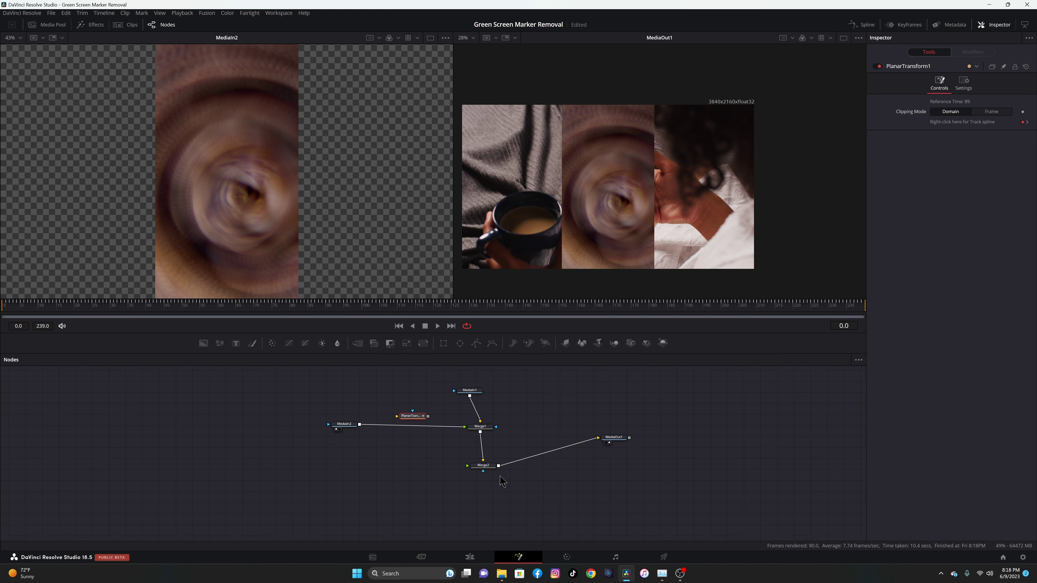
drag(485, 470, 540, 431)
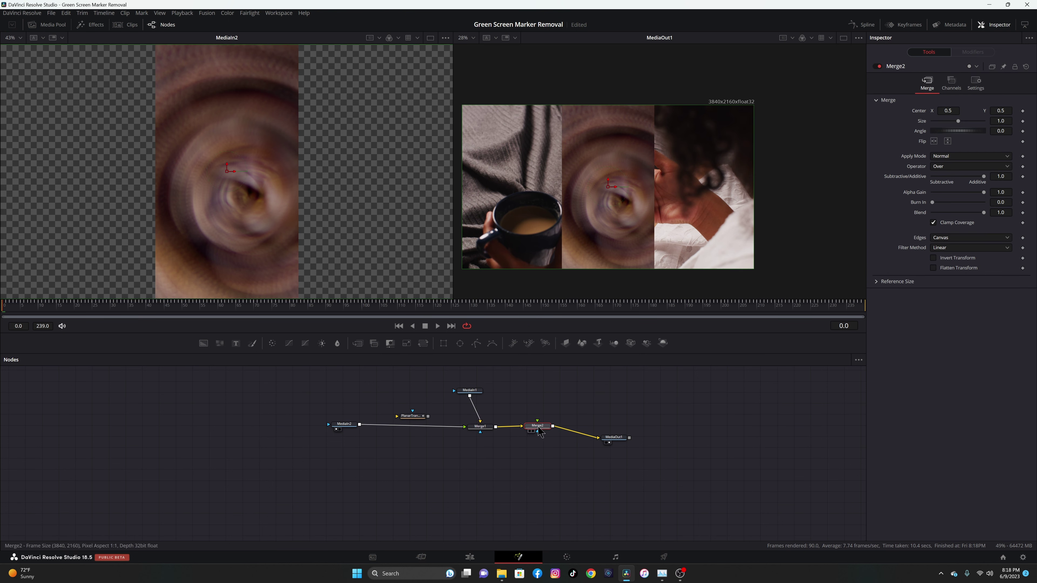
drag(616, 438, 624, 424)
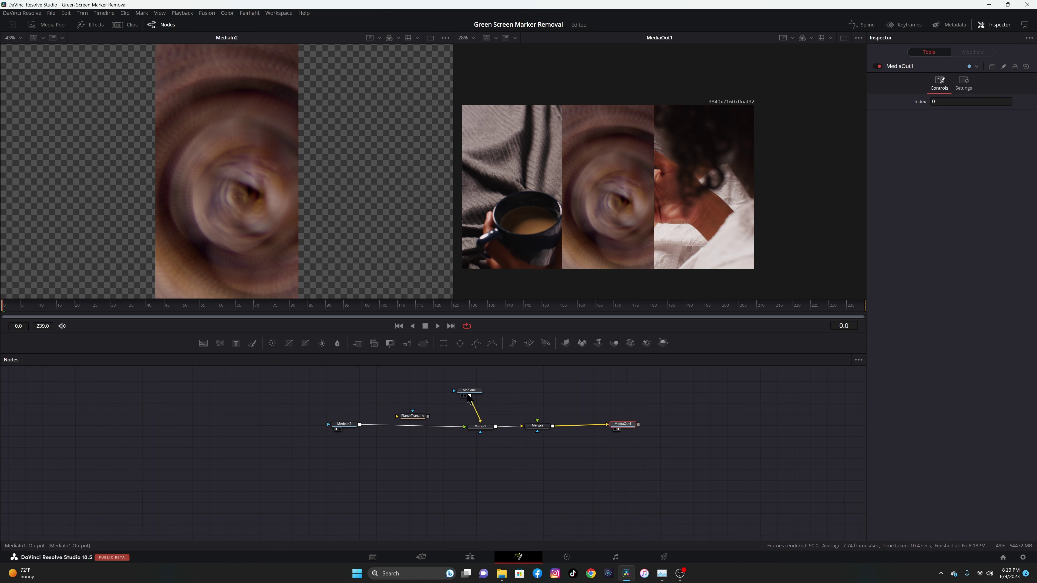
drag(469, 391, 477, 391)
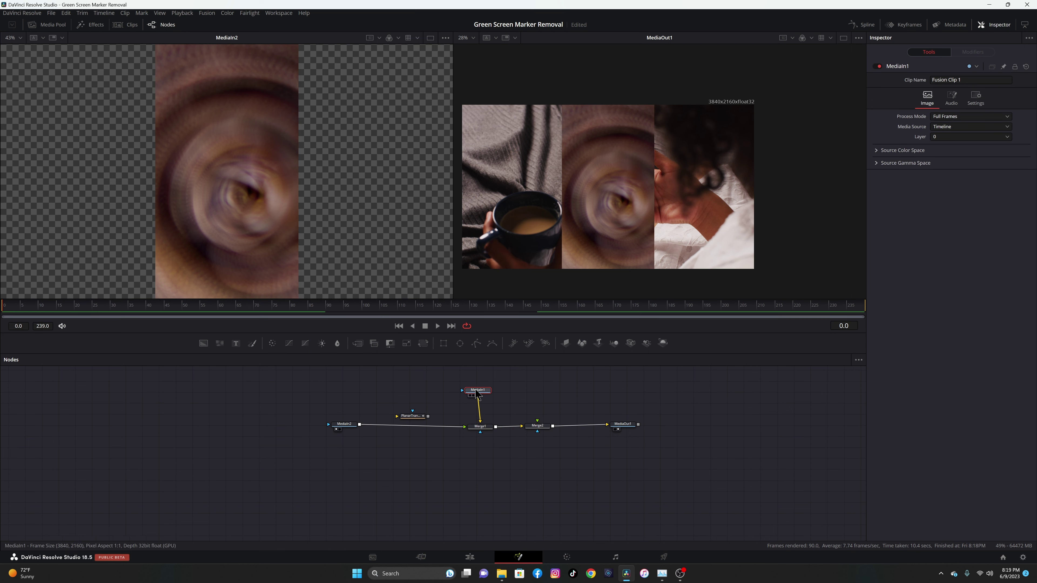
Step: Delete the redundant Merge2 node, then move all nodes lower in the graph
click(532, 428)
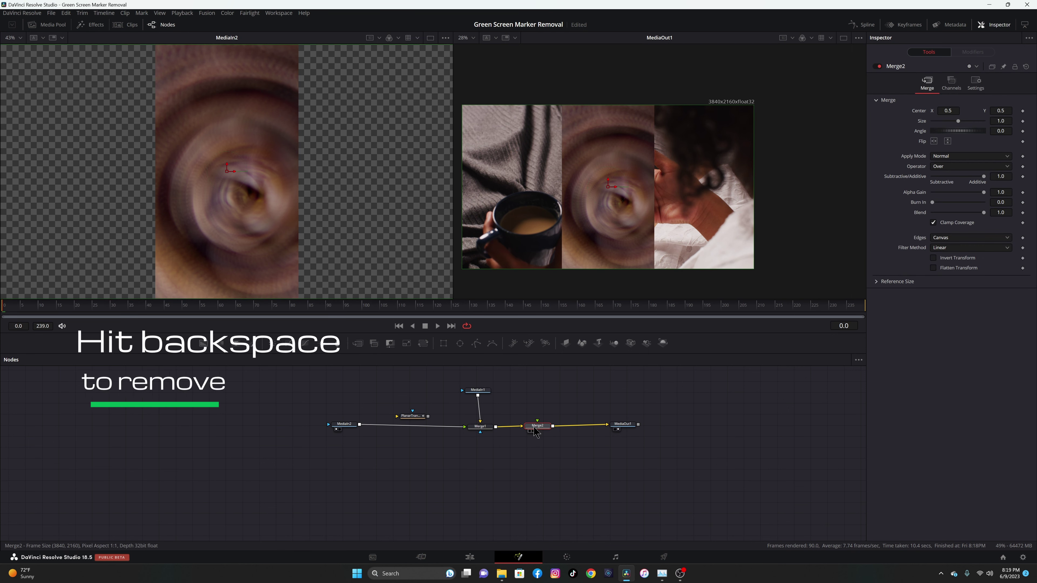
key(BackSpace)
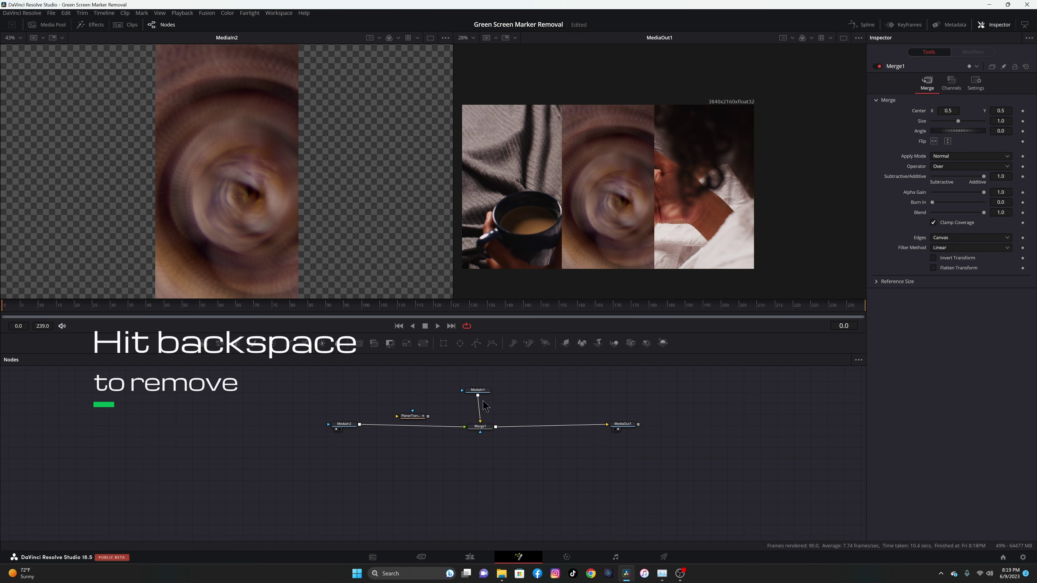
drag(302, 391, 792, 480)
drag(621, 426, 618, 488)
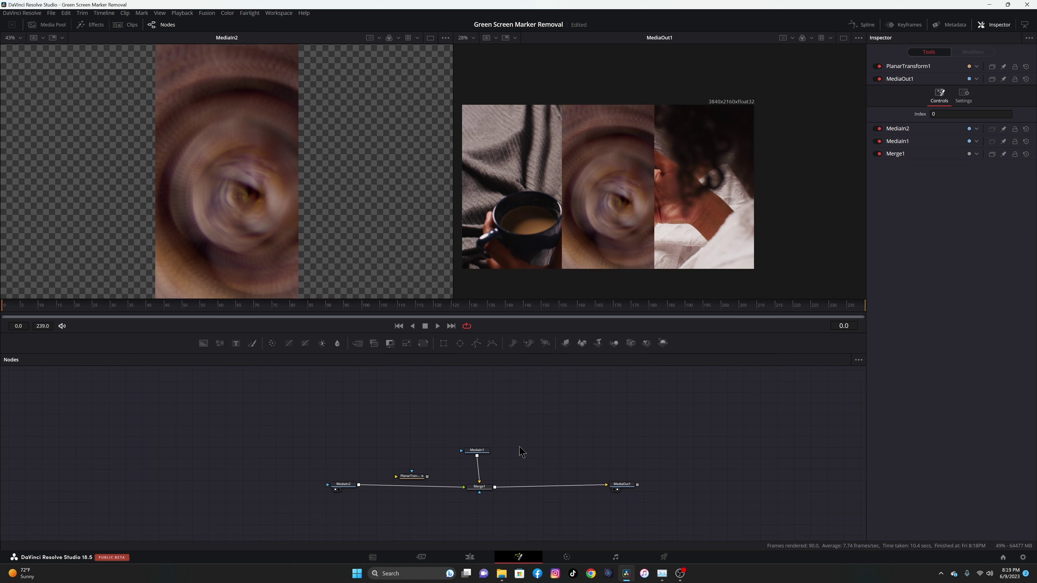
Step: Raise MediaIn1 and PlanarTransform1, then swap Merge1's foreground and background inputs with Ctrl+T
drag(485, 453, 479, 404)
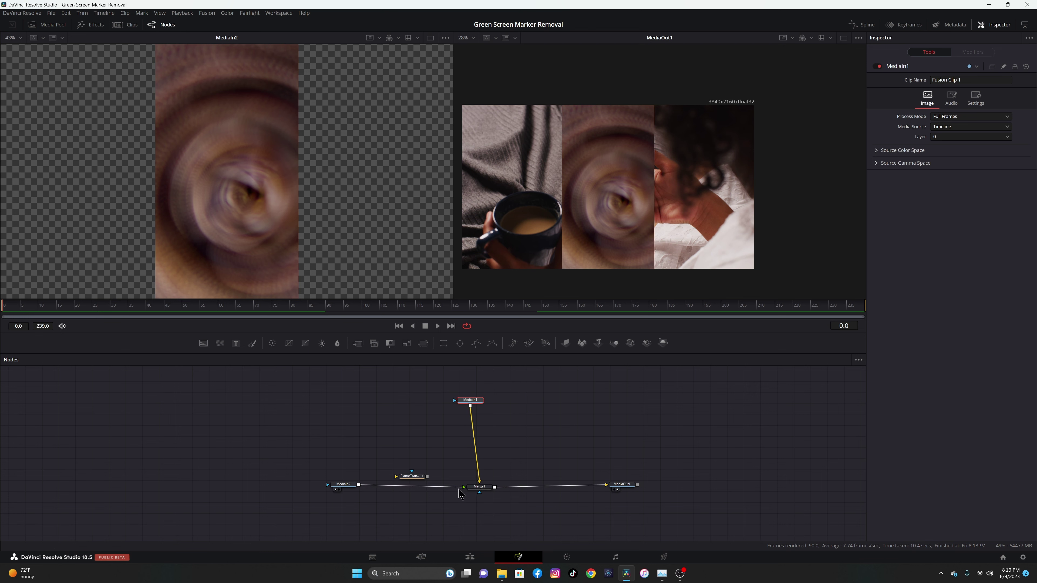
drag(411, 478, 411, 445)
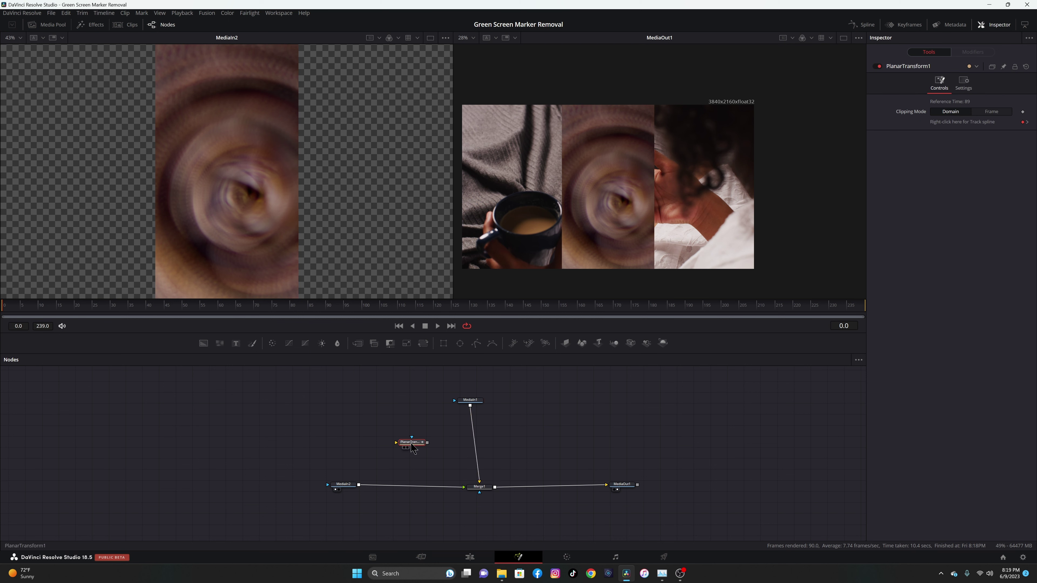
click(482, 489)
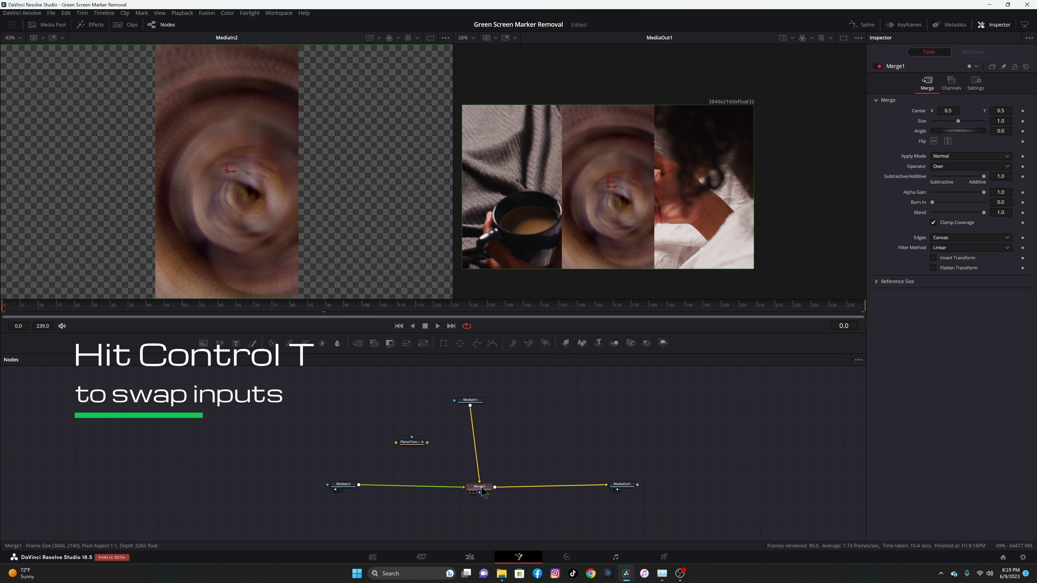
key(ctrl+t)
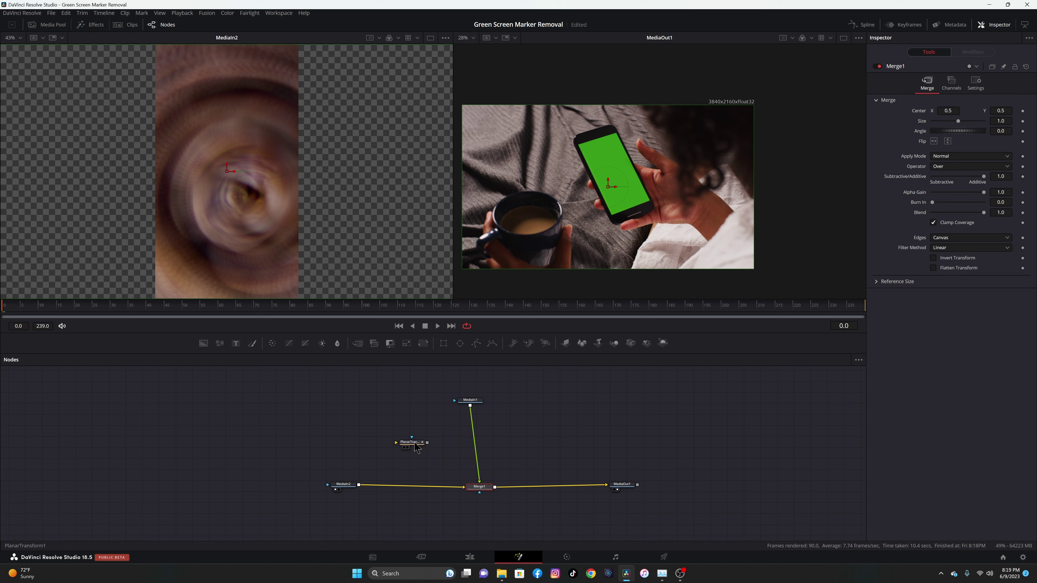
Step: Drop PlanarTransform1 onto the MediaIn2-to-Merge1 link, then select MediaIn1
drag(415, 444, 409, 463)
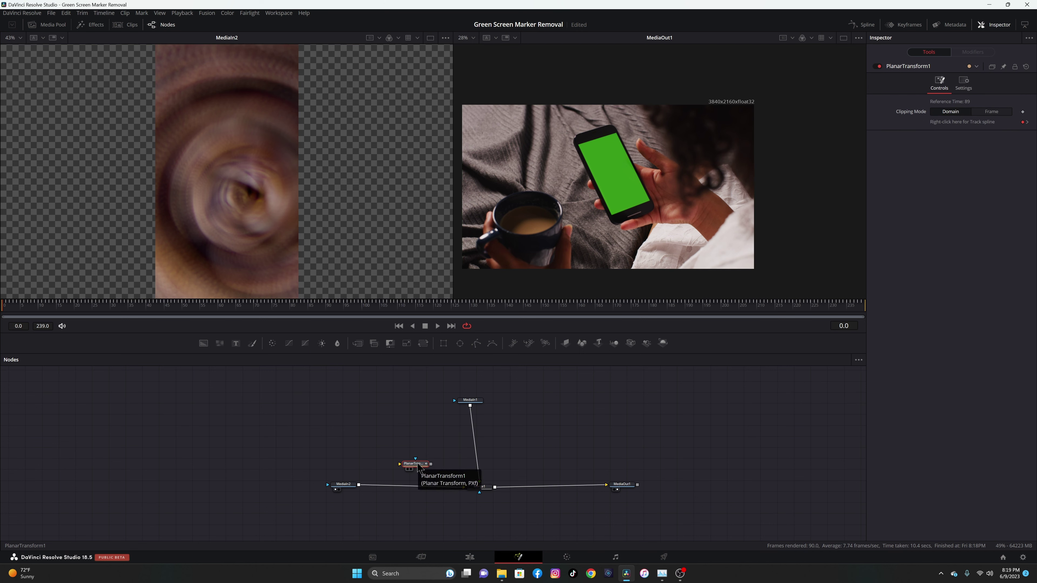
drag(418, 467, 410, 489)
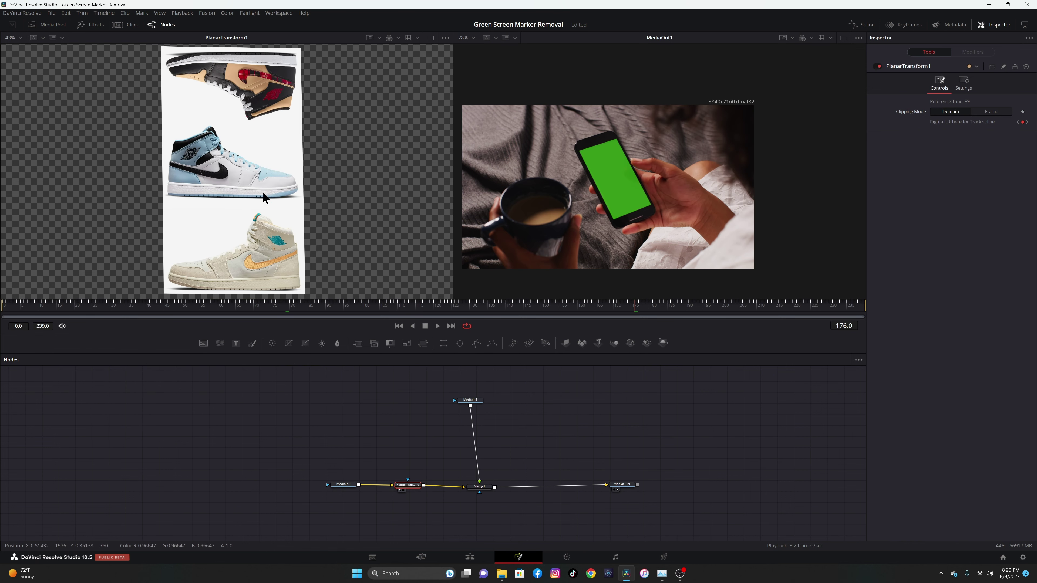
drag(473, 404, 475, 392)
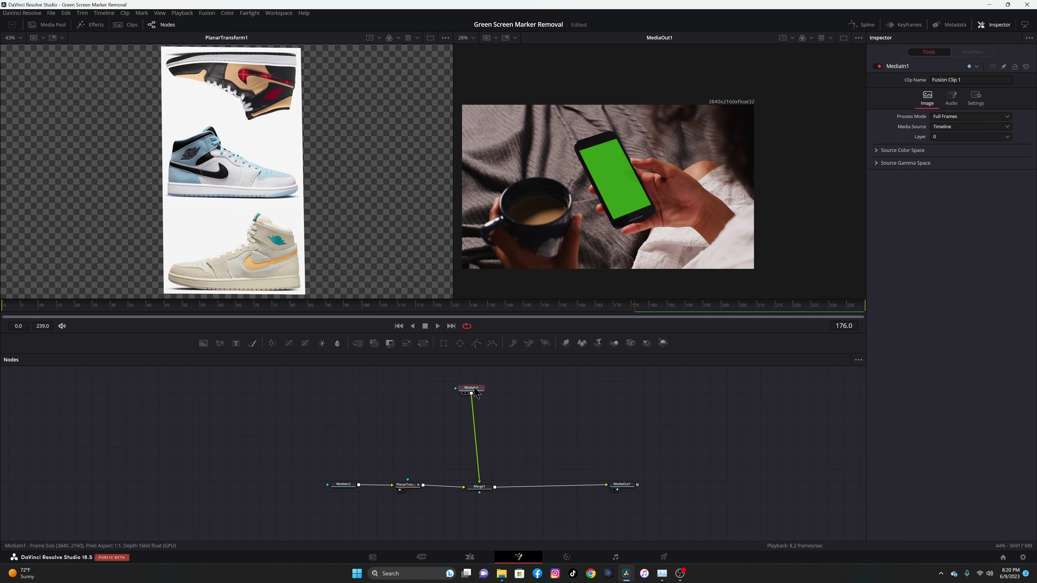
Step: Insert a Delta Keyer after MediaIn1 and position DeltaKeyer1 above Merge1
key(shift+space)
text(pl)
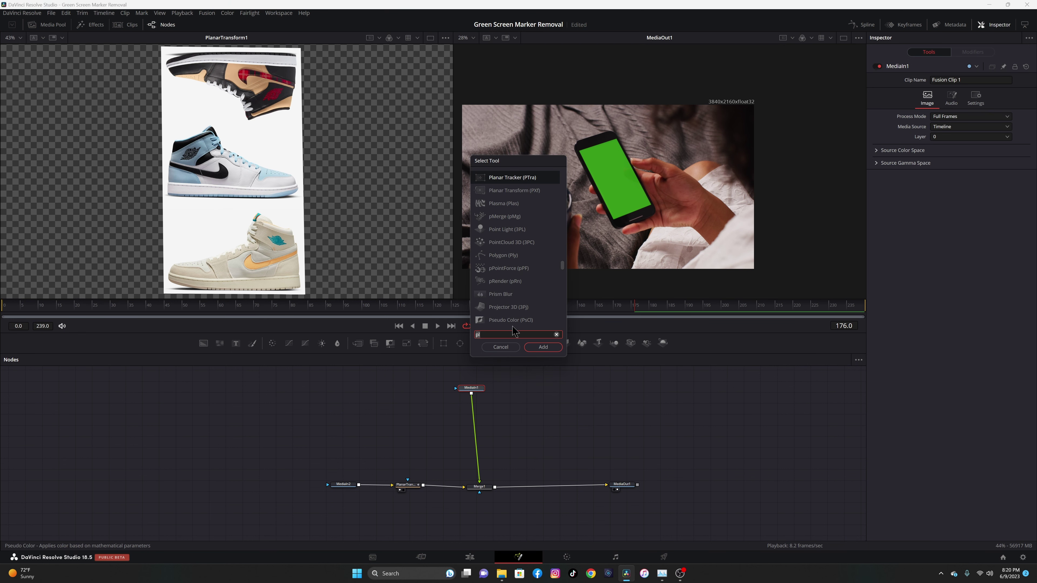
click(557, 335)
text(del)
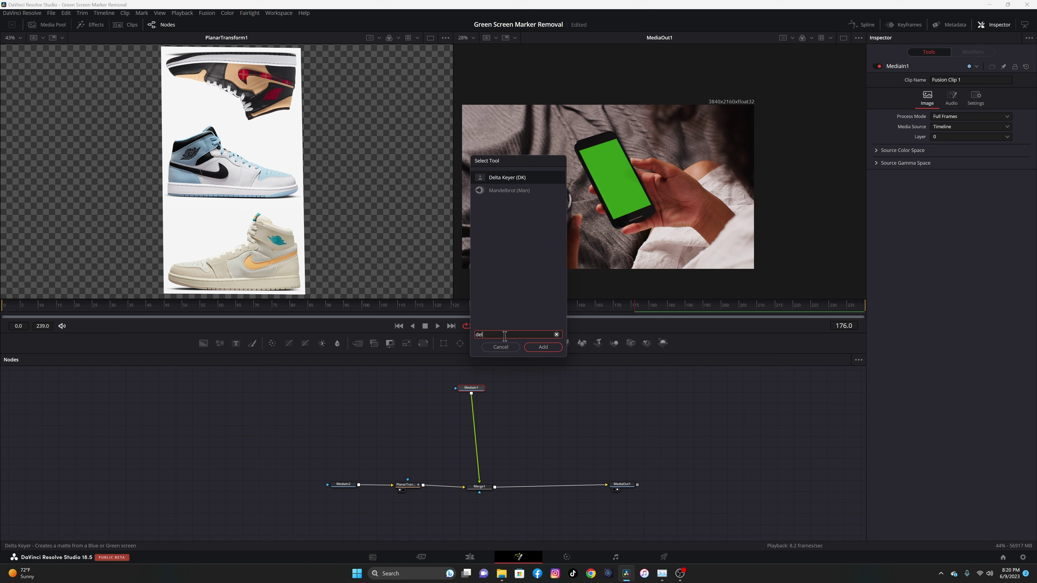
text(ta Keyer)
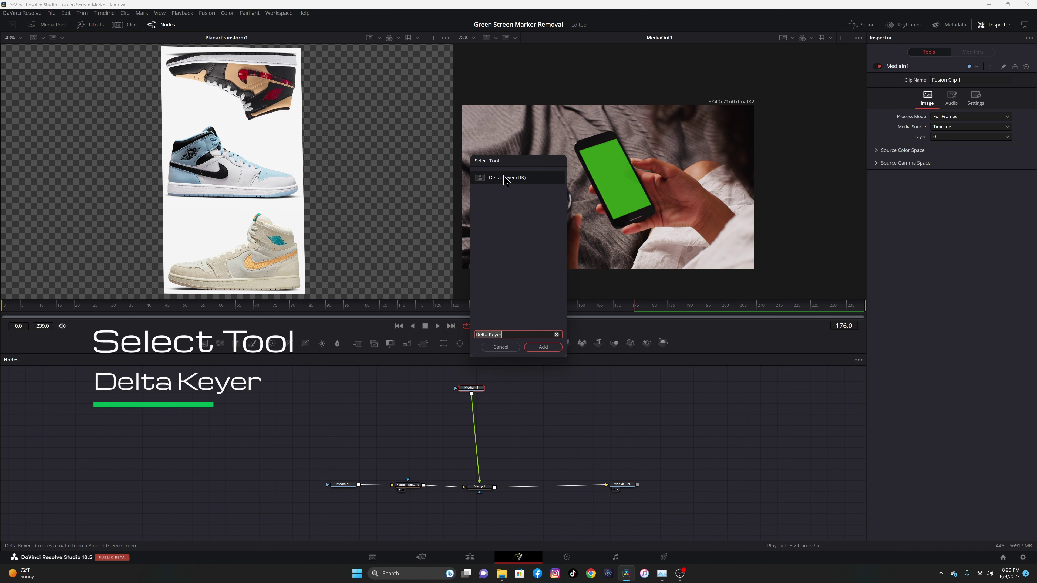
click(543, 348)
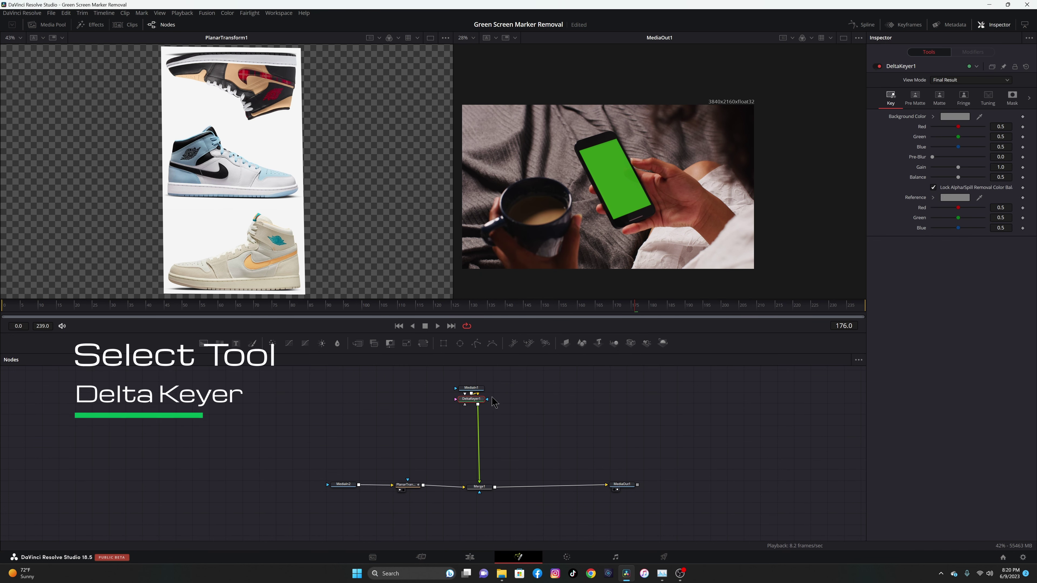
drag(472, 404, 469, 425)
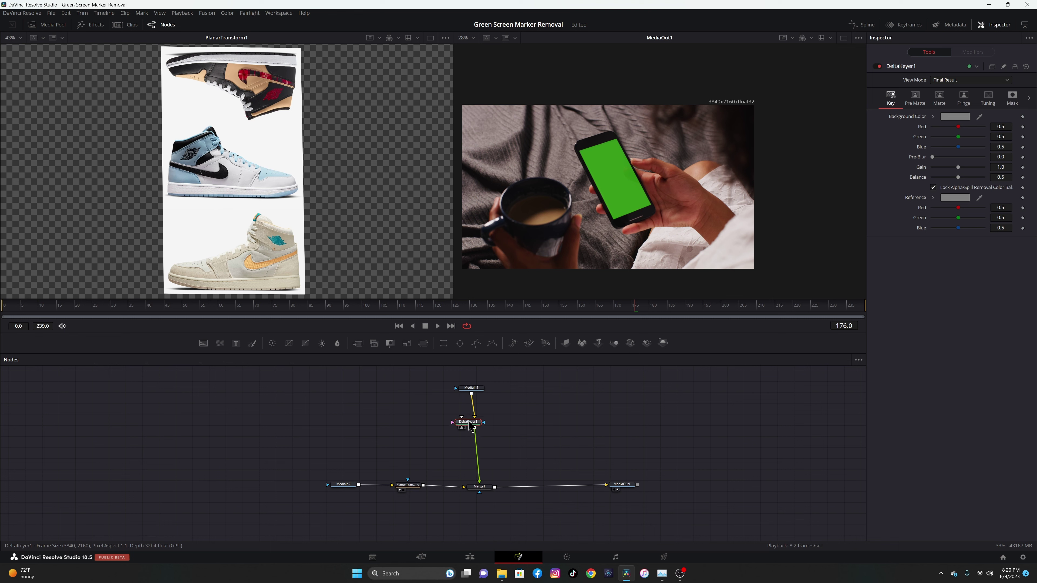
scroll(608, 217, up, 2)
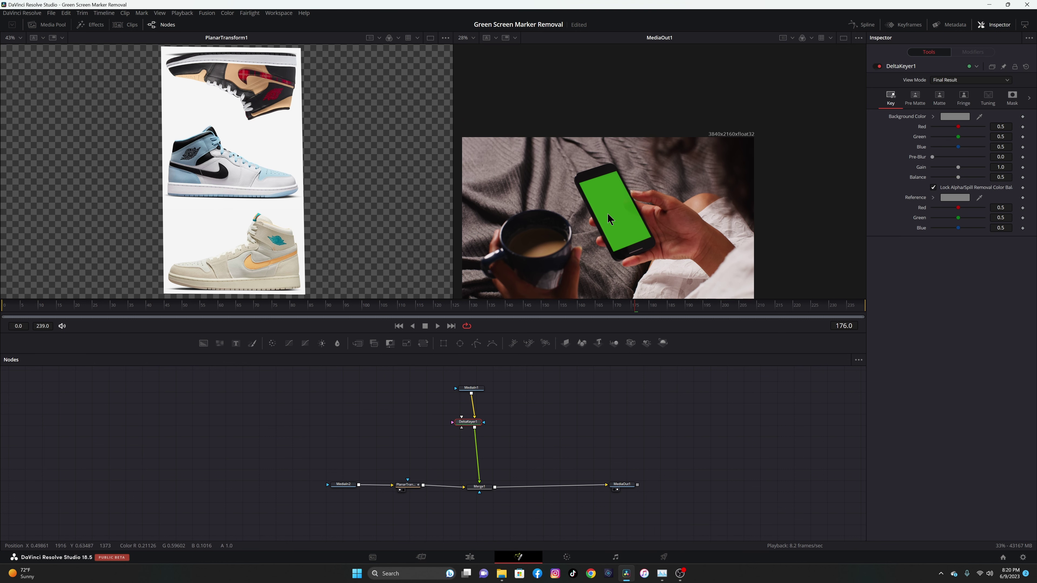
scroll(608, 219, up, 3)
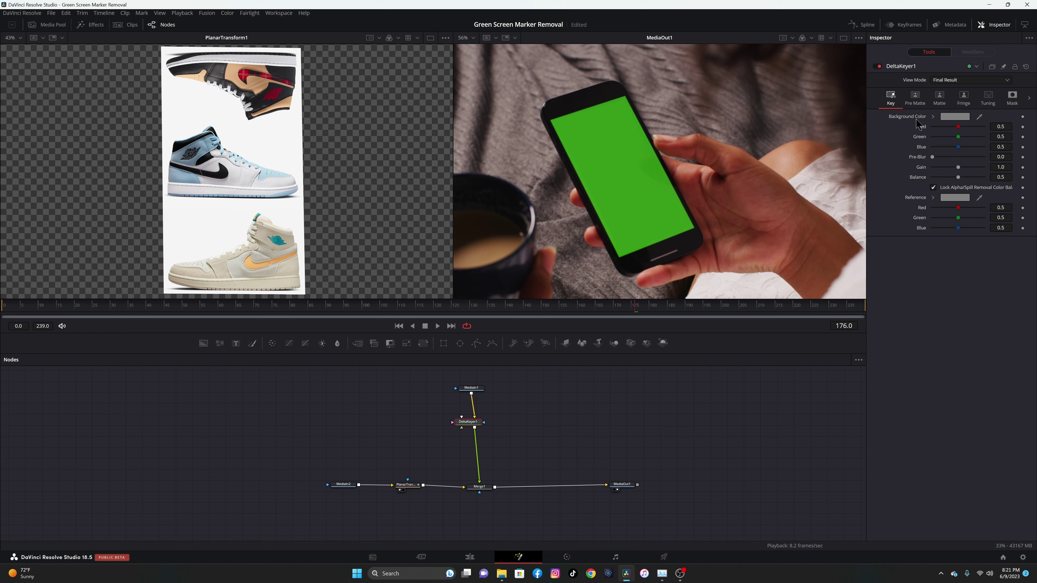
Step: Set DeltaKeyer1's Background Color by sampling the phone's green screen with Pick Screen Color
click(952, 119)
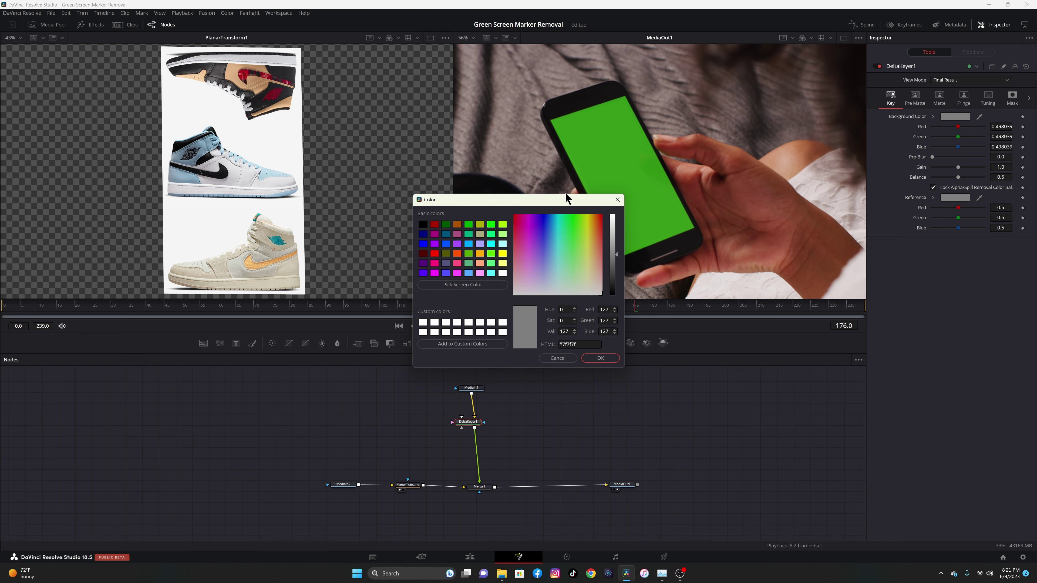
drag(575, 205, 464, 107)
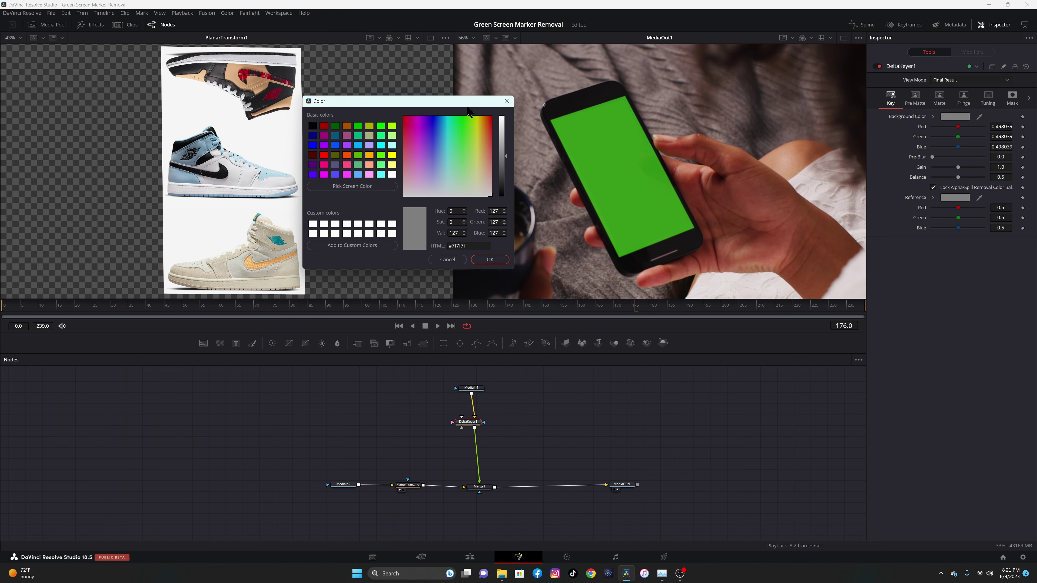
click(357, 187)
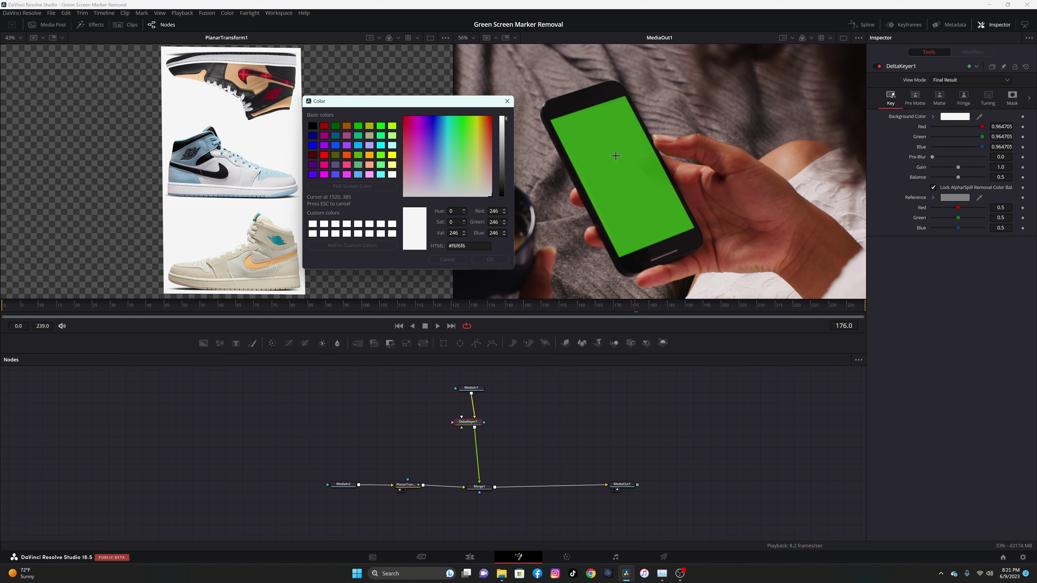
click(616, 156)
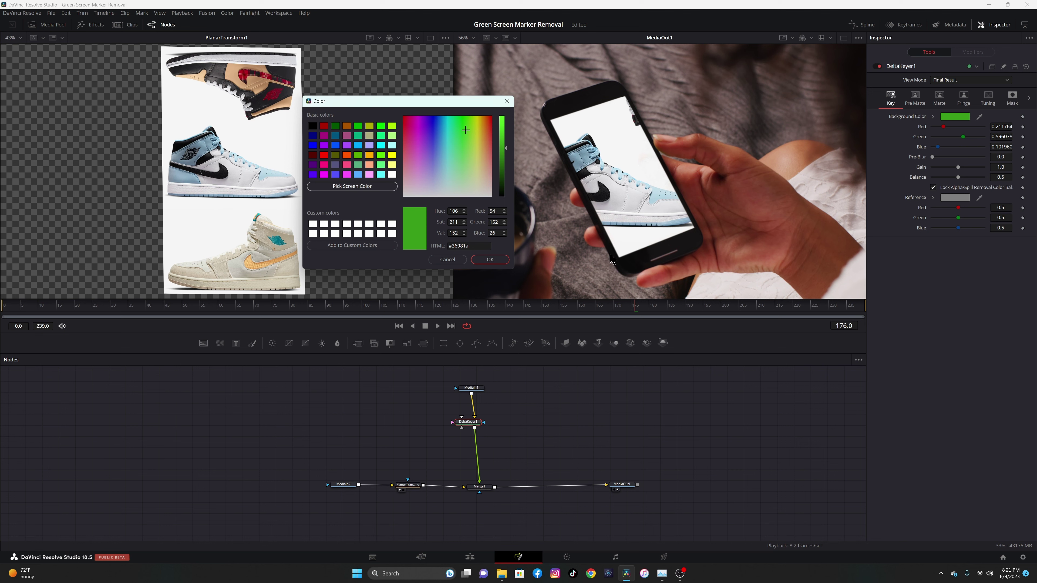
key(Return)
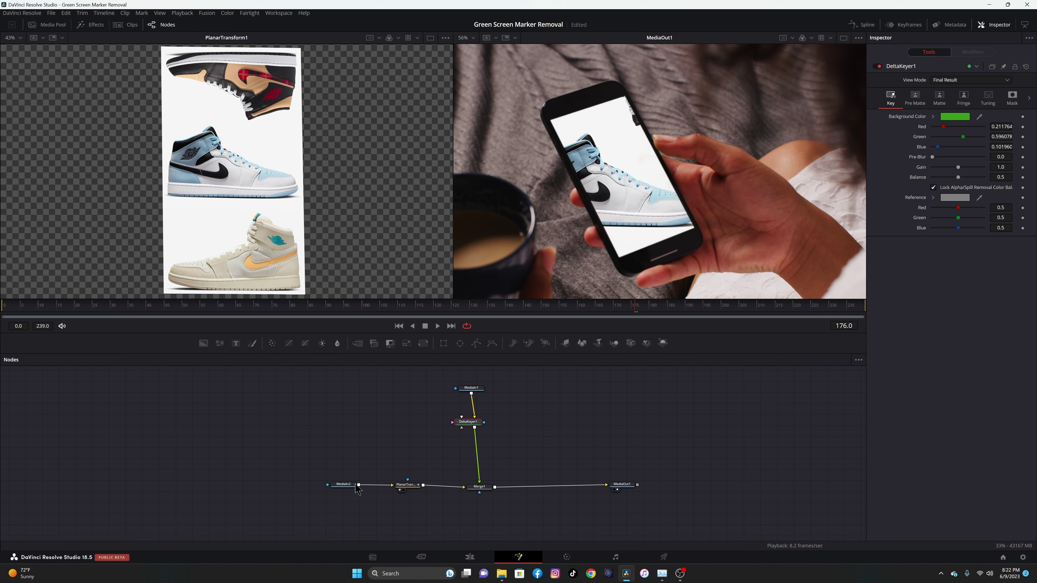
Step: Add a Transform node after MediaIn2 via the 'tran' tool search, then rearrange nodes for room
drag(407, 488, 426, 489)
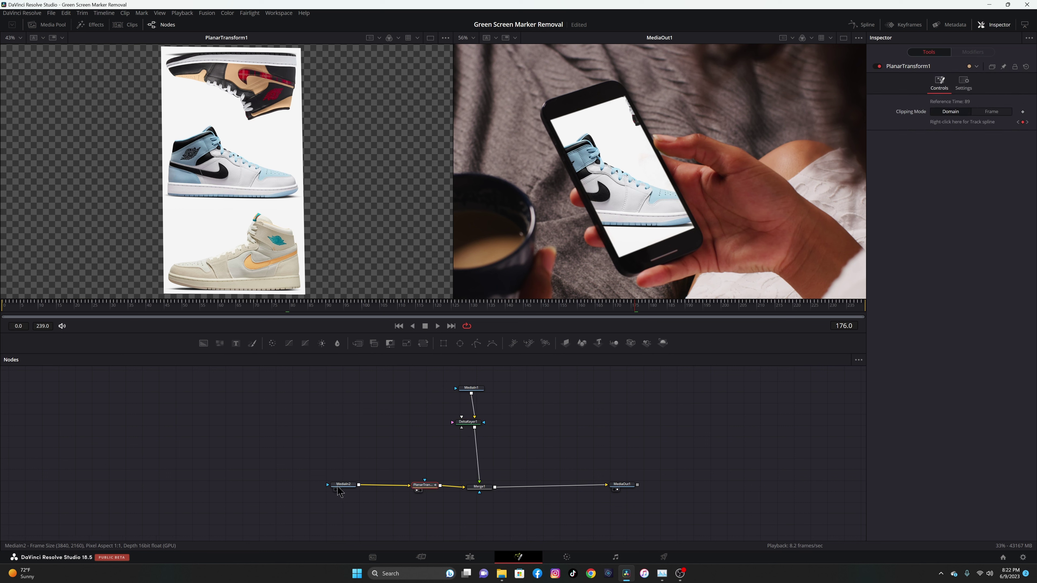
drag(322, 490, 321, 490)
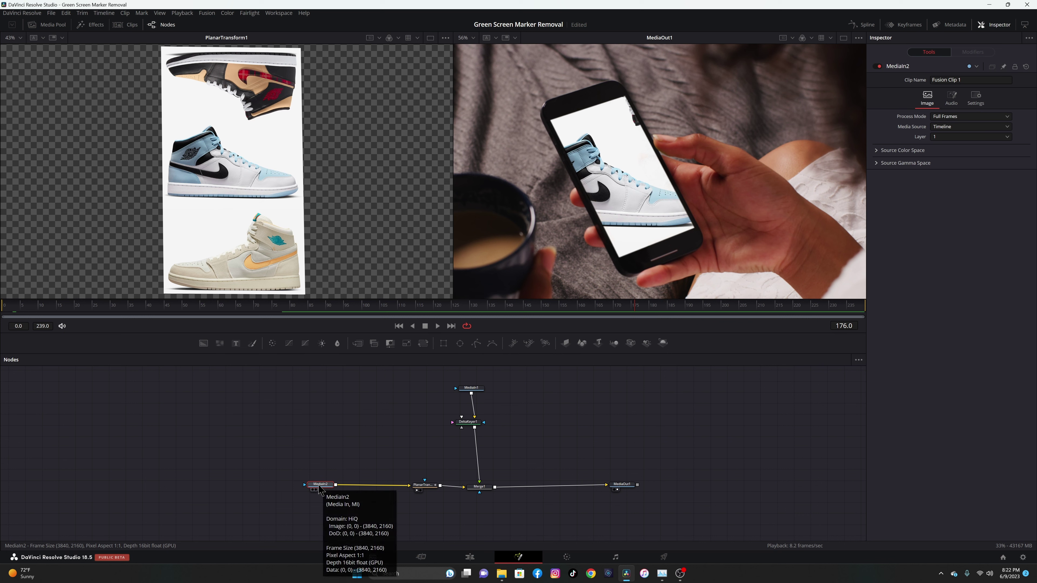
key(shift+space)
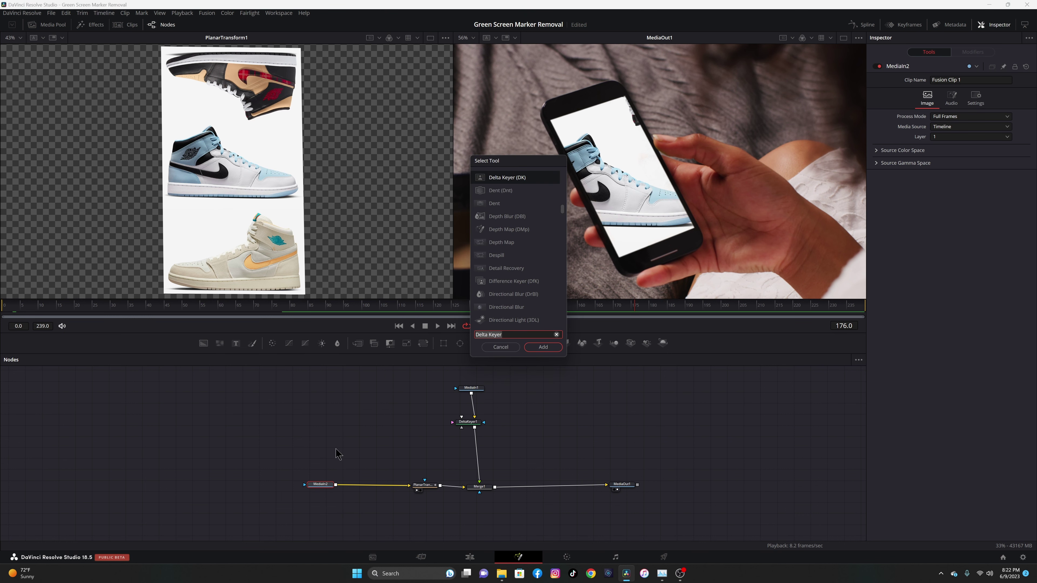
text(tran)
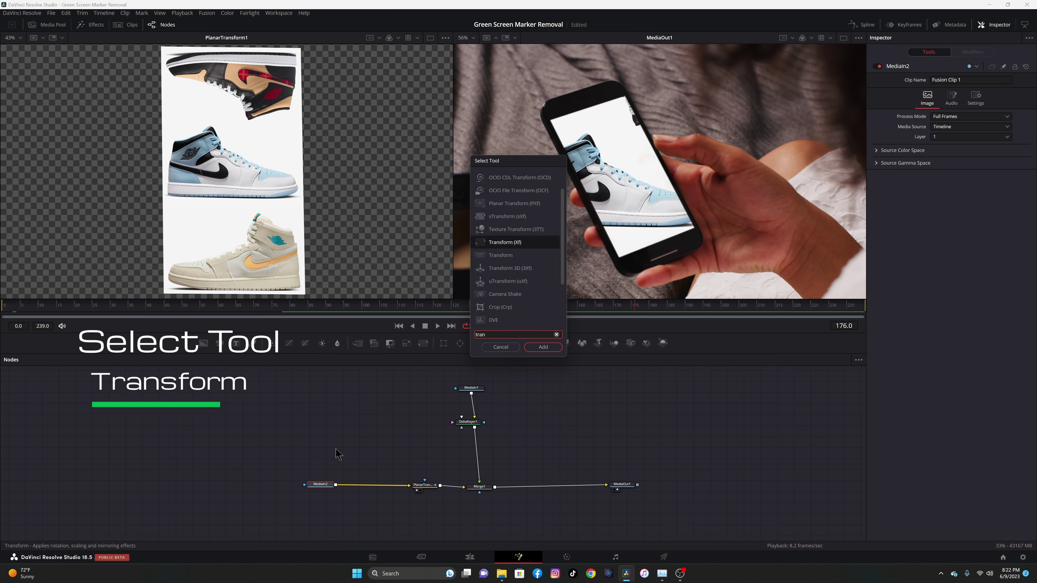
click(542, 347)
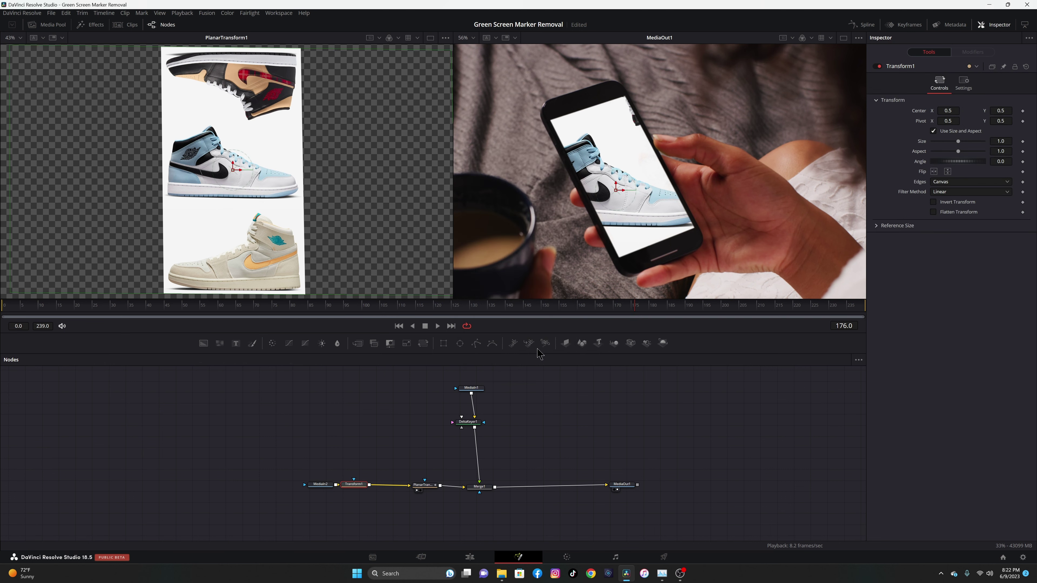
drag(288, 487, 279, 486)
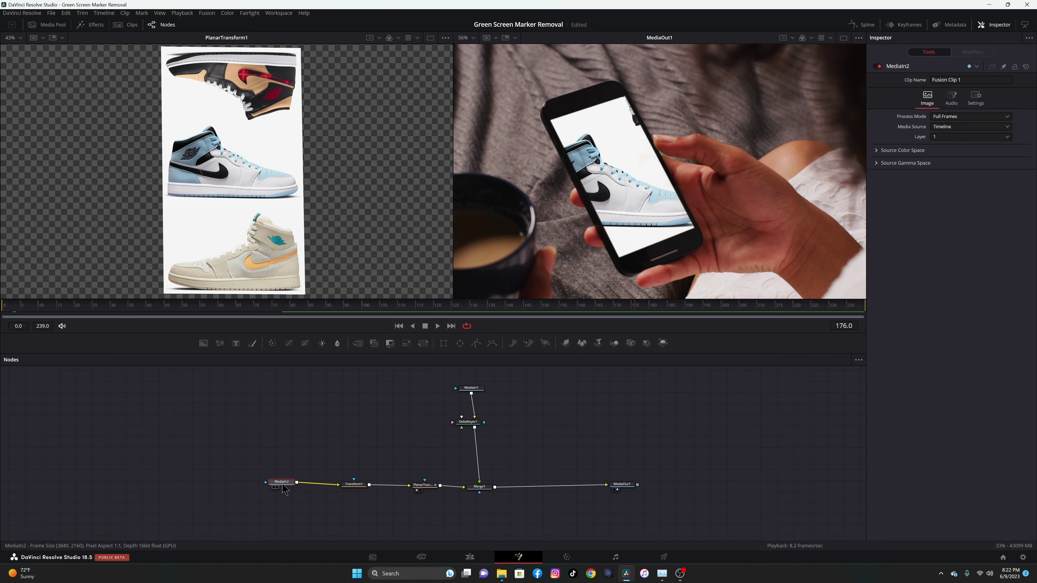
Step: Load Transform1 into the left viewer and shrink the sneaker image
drag(355, 487, 363, 488)
click(363, 488)
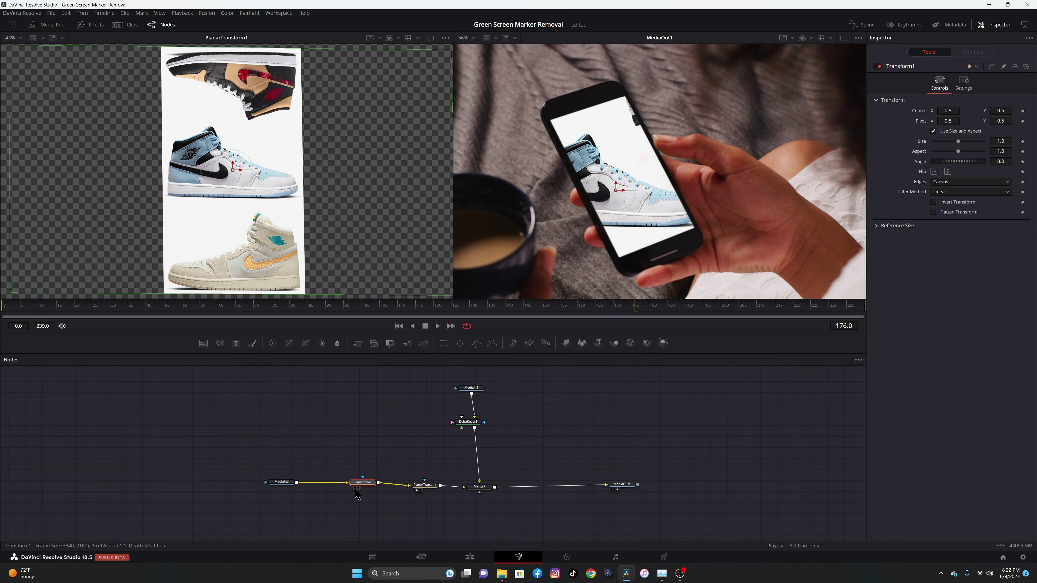
click(354, 488)
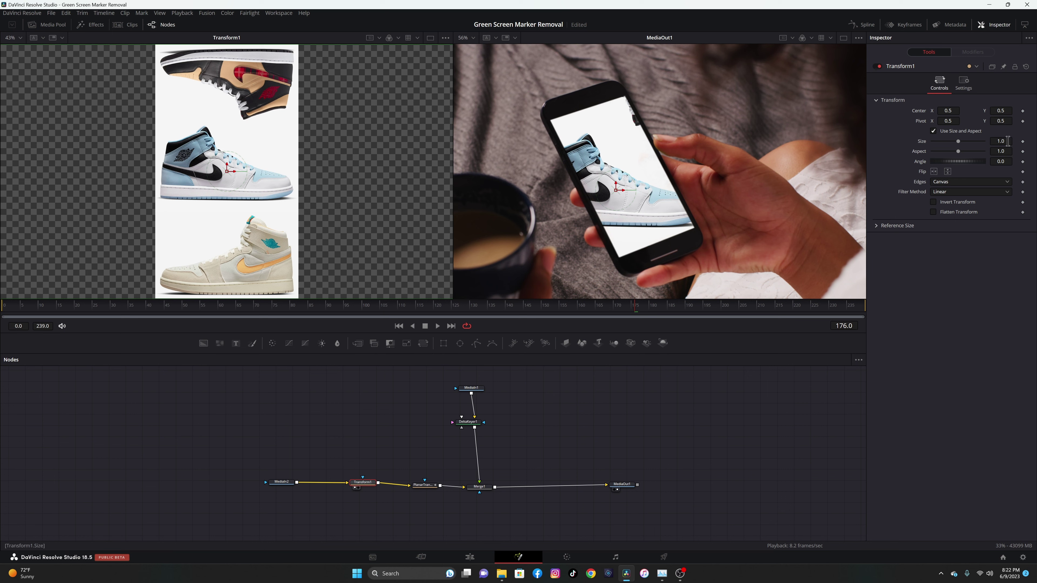
drag(1007, 141, 619, 143)
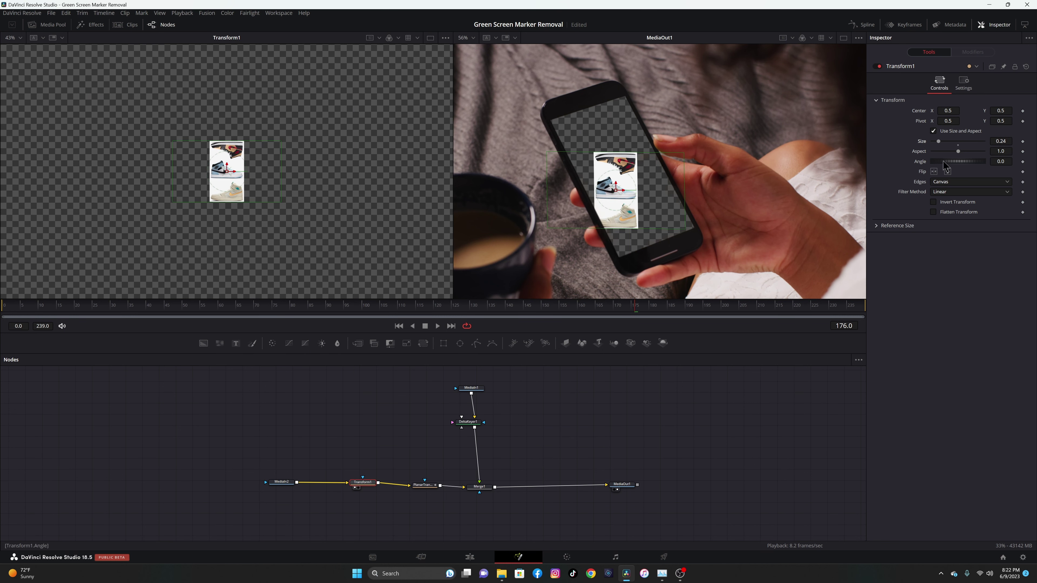
Step: Rotate the sneakers to about 25.6 degrees, move them onto the phone, and enlarge slightly
drag(997, 161, 1013, 161)
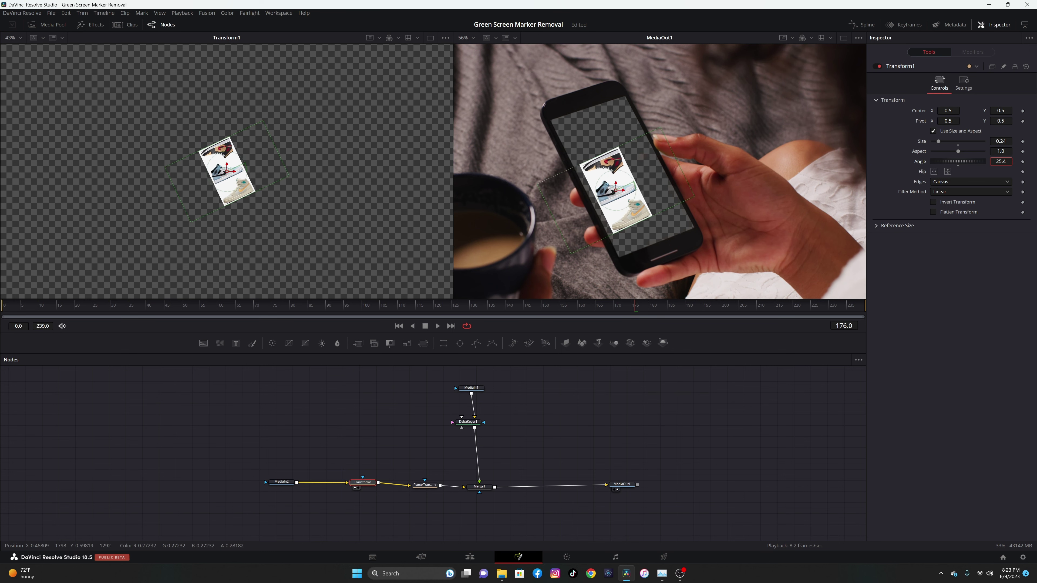
drag(1013, 161, 1014, 162)
drag(616, 191, 625, 178)
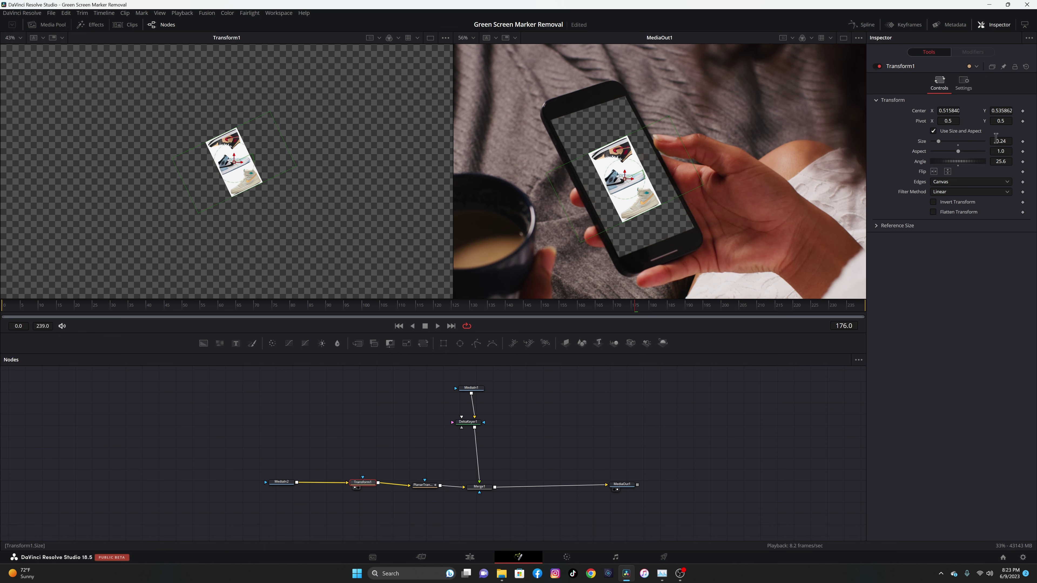
drag(997, 141, 1023, 141)
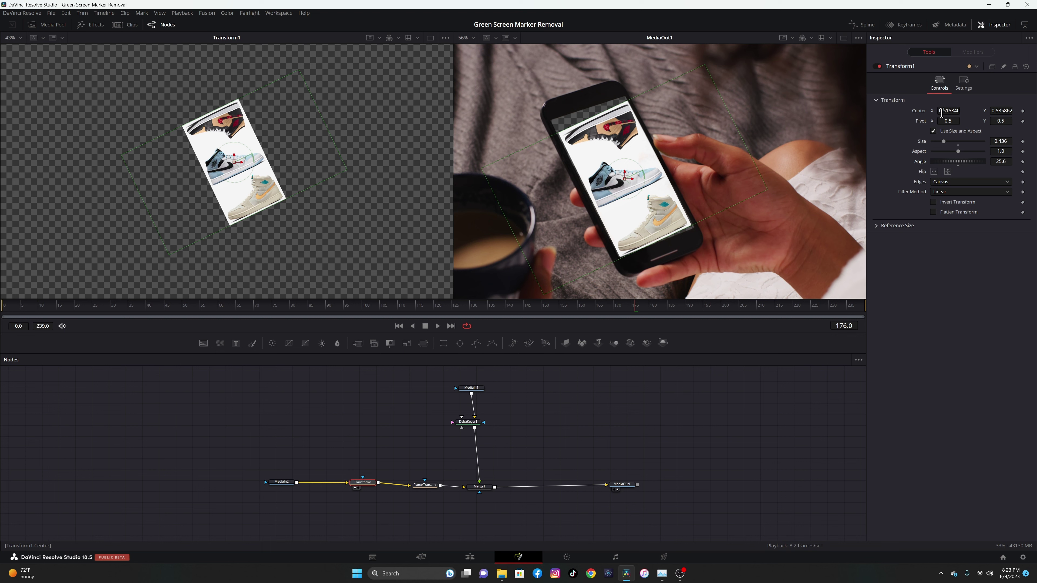
Step: Fine-tune center, aspect and size so the sneakers fill the phone screen at size 0.445
click(995, 111)
key(Up)
key(Up)
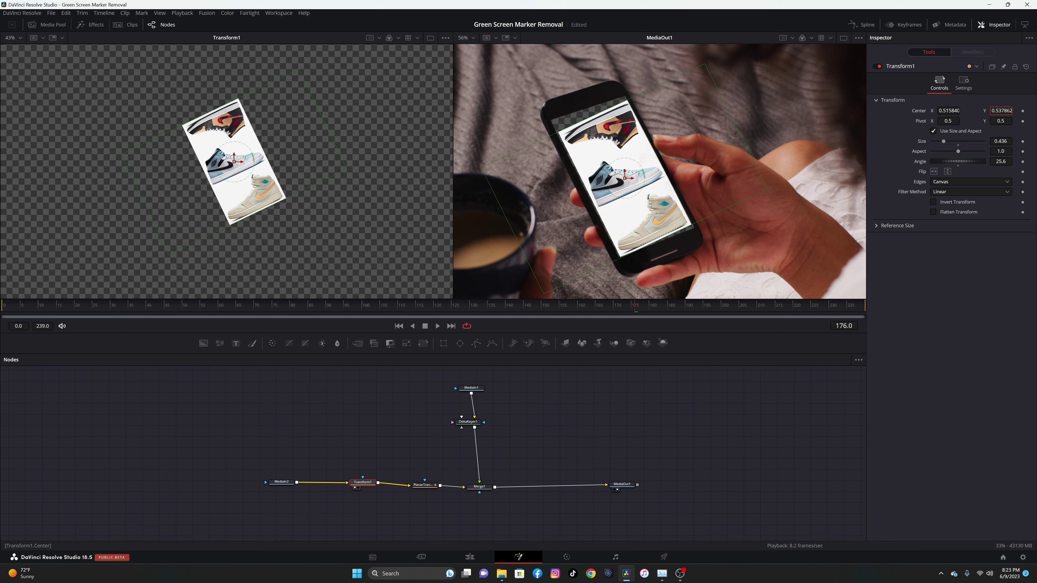
key(Up)
key(Up)
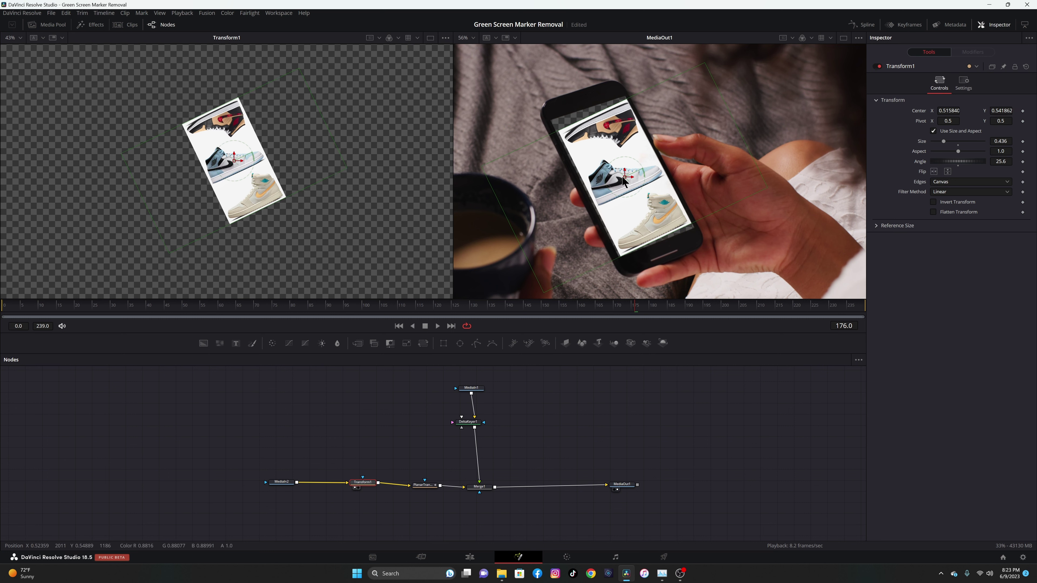
drag(621, 175, 622, 174)
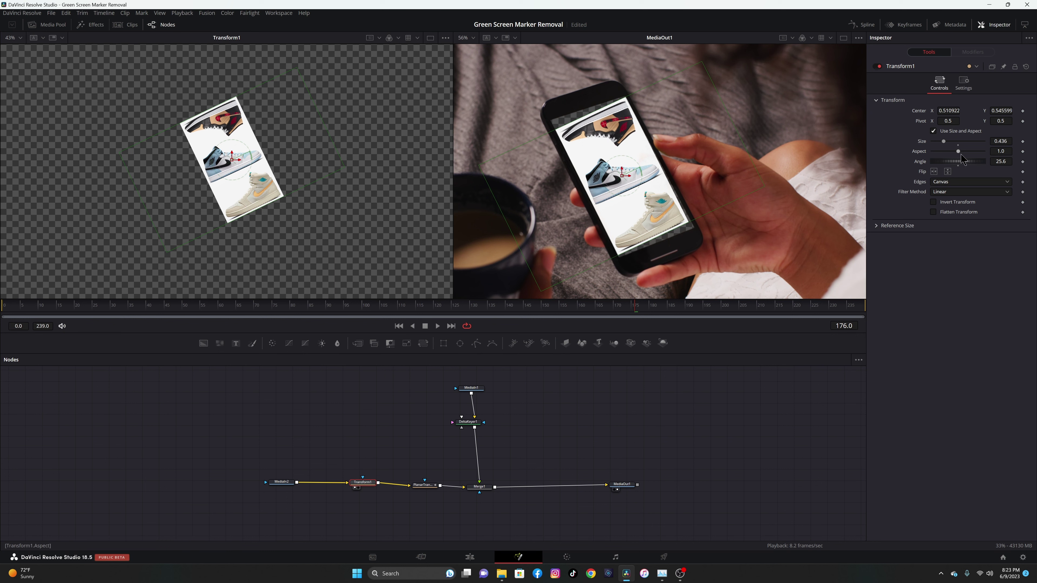
drag(959, 153, 961, 154)
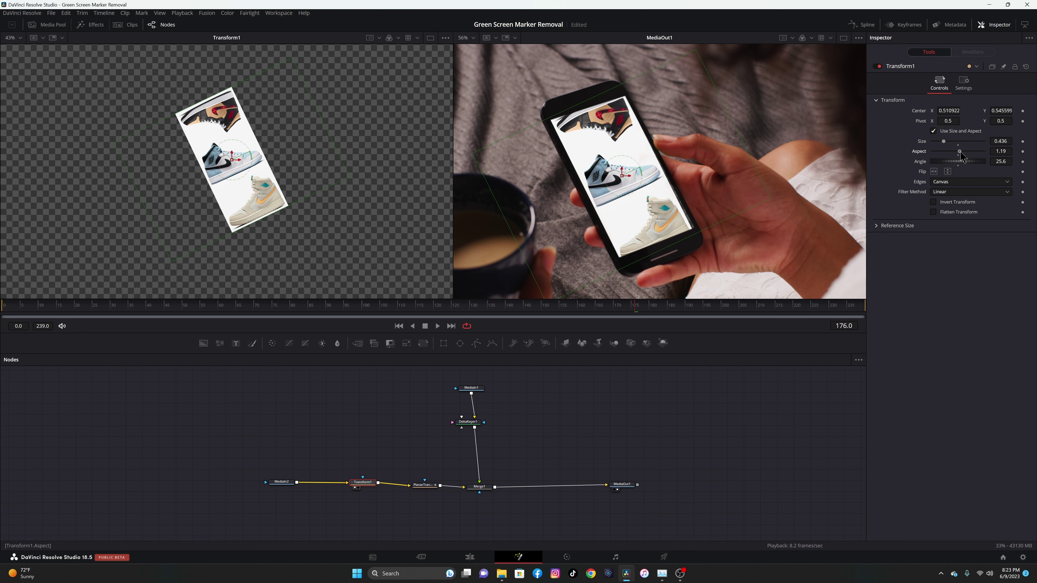
drag(960, 154, 960, 154)
drag(621, 176, 621, 173)
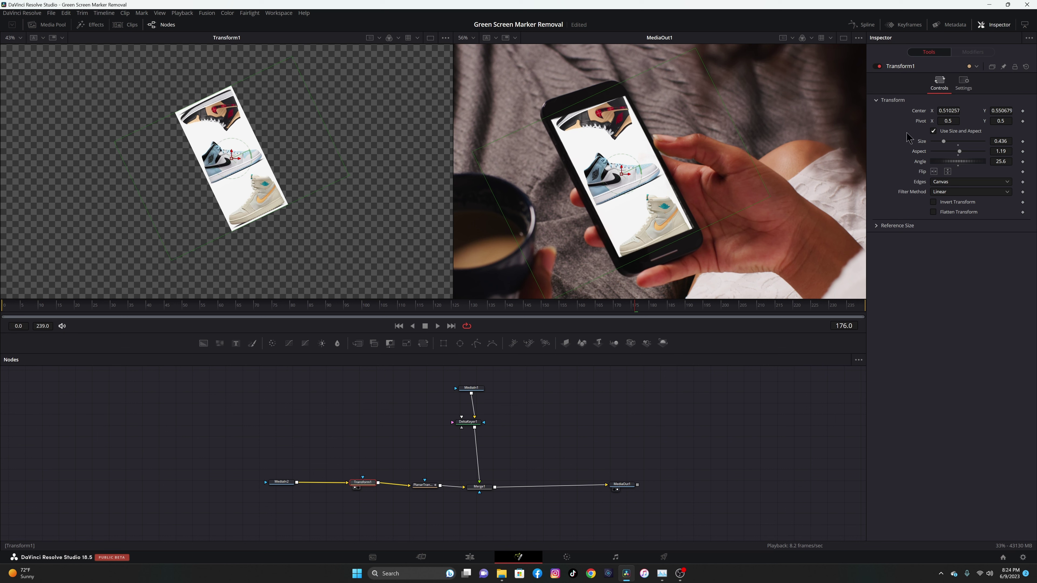
drag(998, 141, 1003, 141)
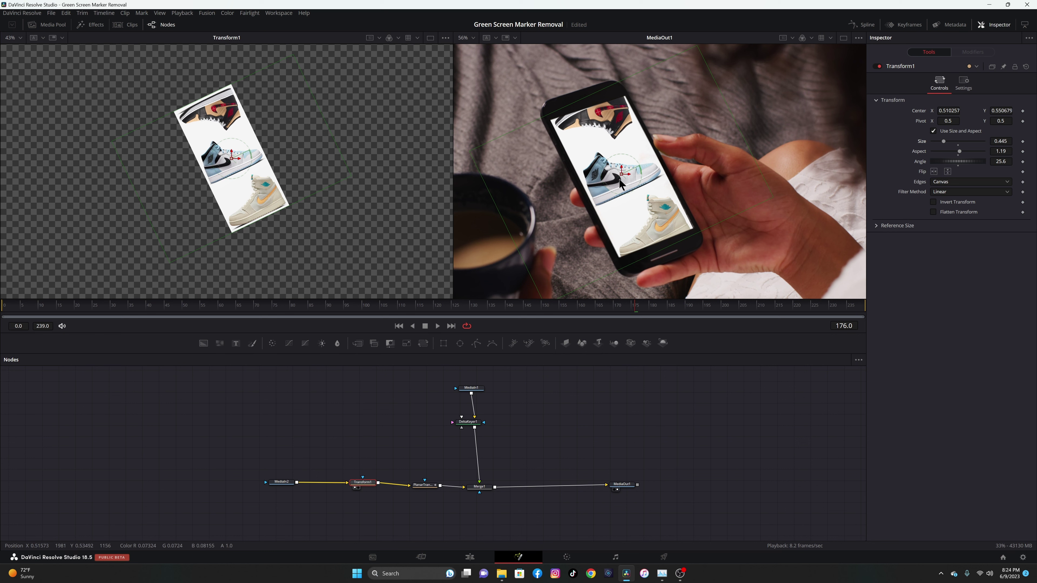
drag(621, 173, 620, 173)
Step: Undo the last nudge, scrub the Edit page timeline, and review the composite in the full-screen Cinema Viewer
key(ctrl+z)
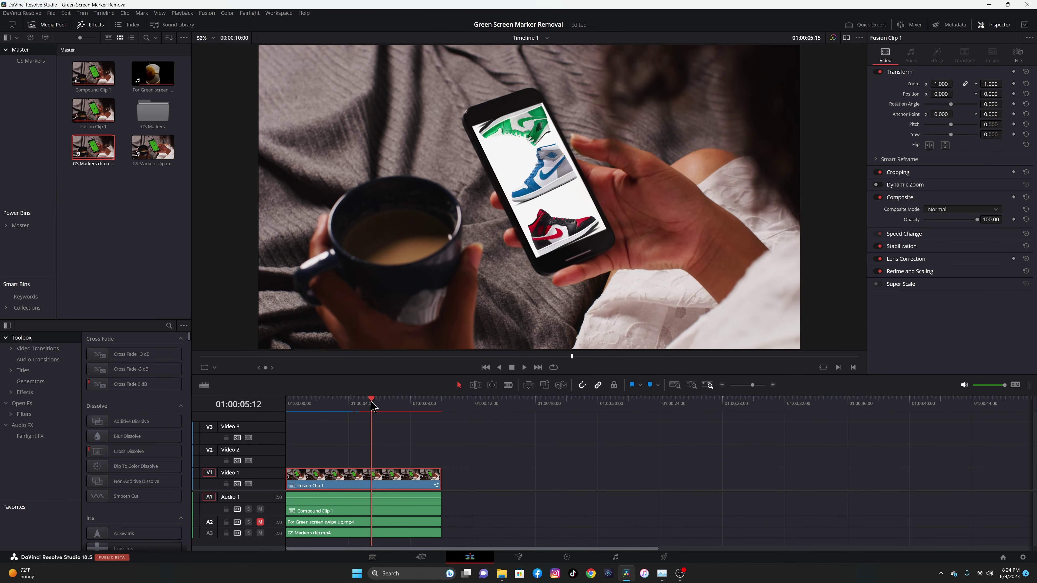
drag(328, 408, 290, 415)
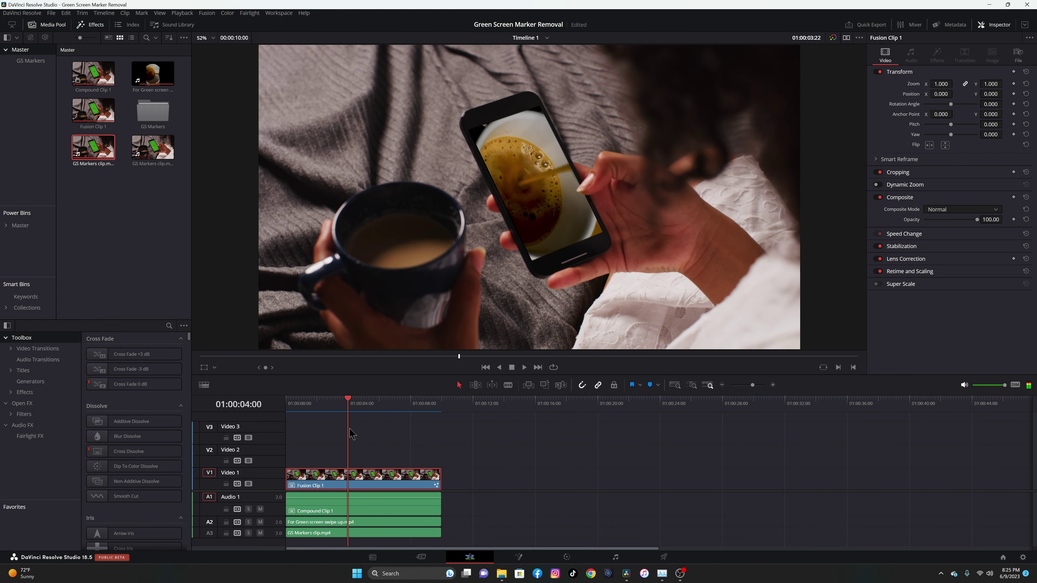
mouse_move(367, 436)
mouse_down()
mouse_move(337, 439)
mouse_move(372, 440)
mouse_up()
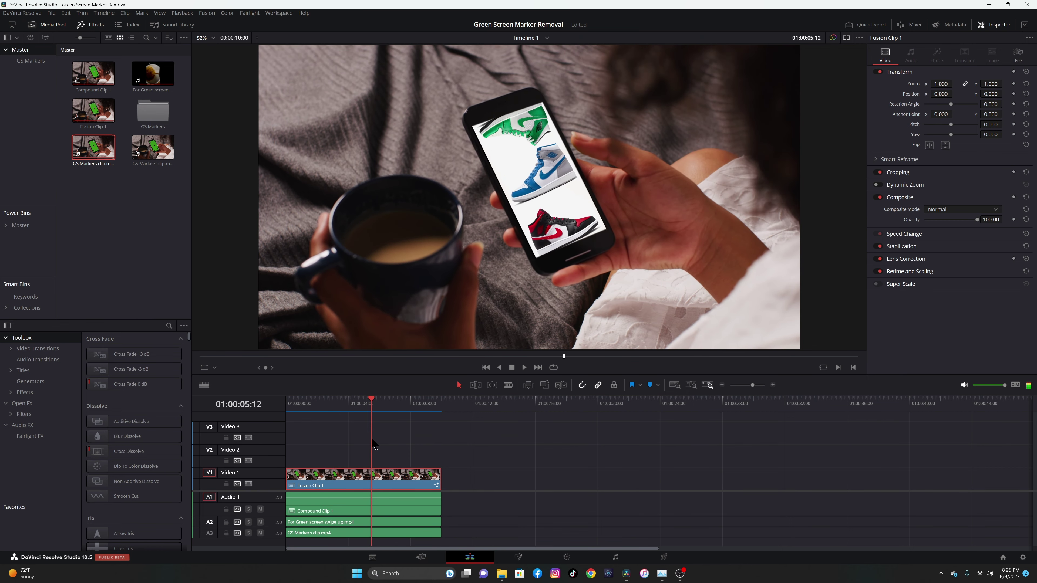
key(p)
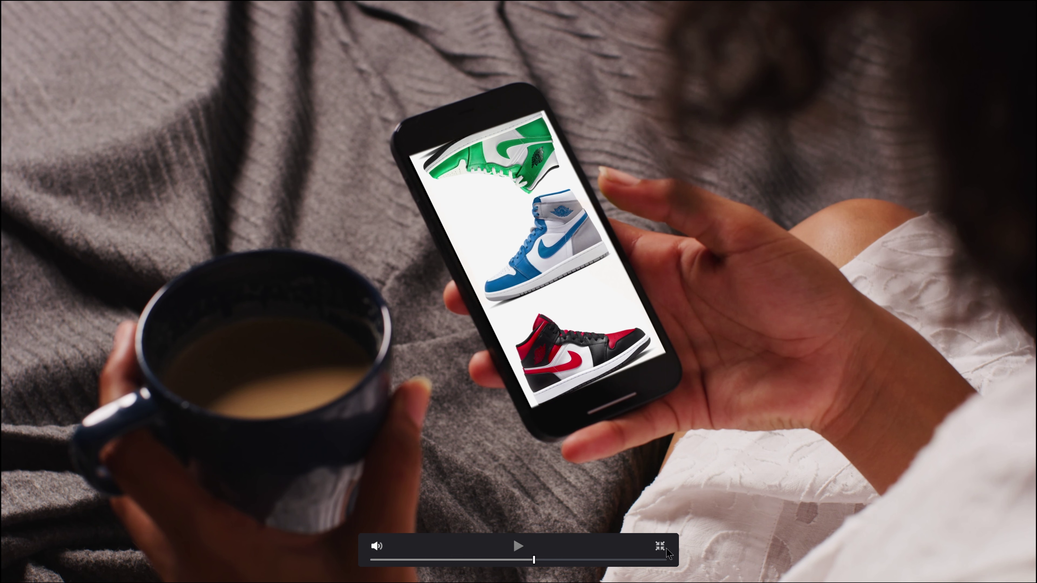
click(659, 546)
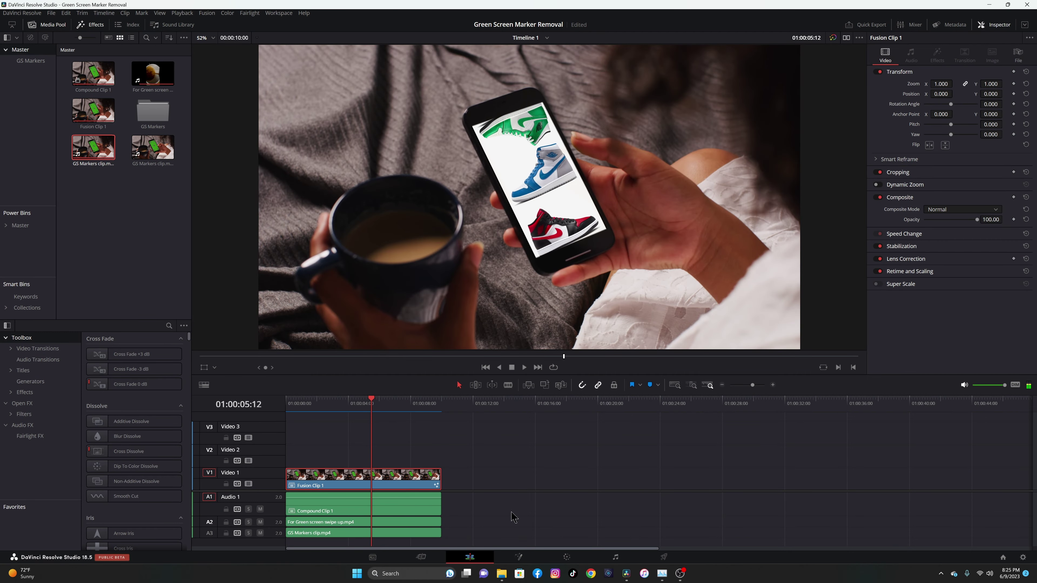
Step: Back in Fusion, refine Transform1 to size 0.452 and aspect about 1.11, nudging its center
click(519, 557)
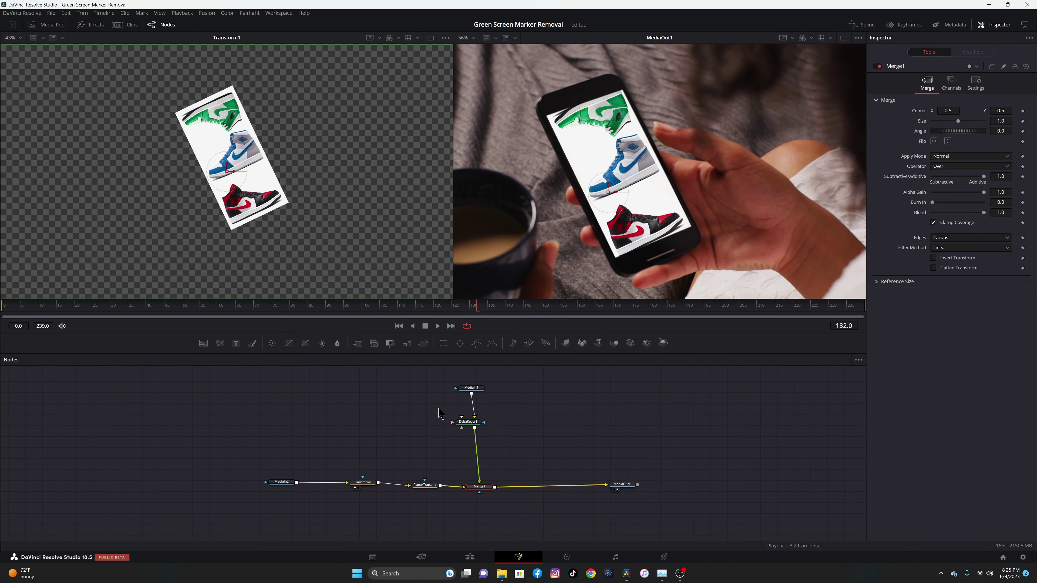
click(364, 481)
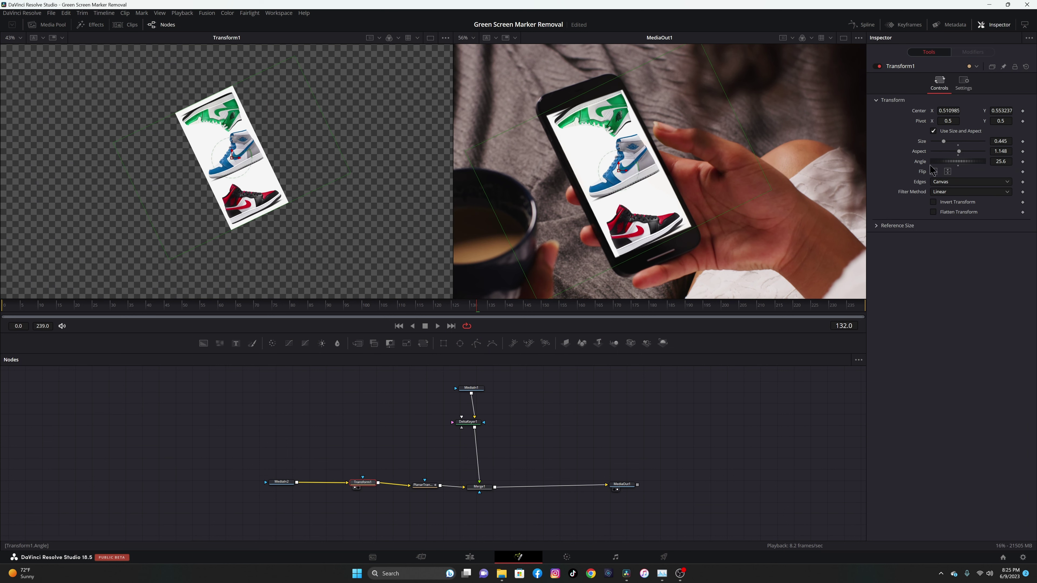
drag(999, 141, 1003, 141)
drag(618, 170, 619, 171)
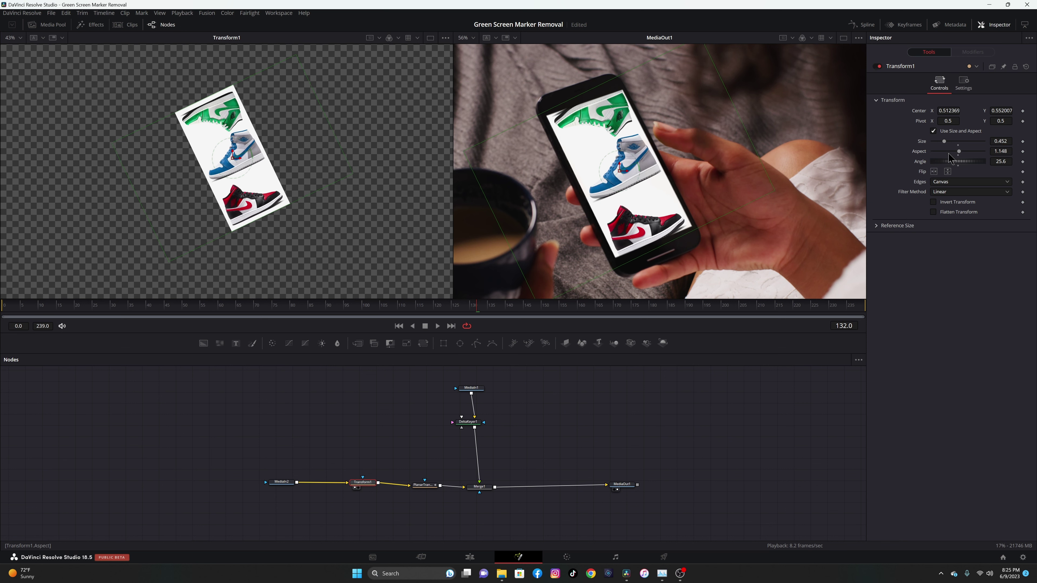
drag(1001, 151, 991, 151)
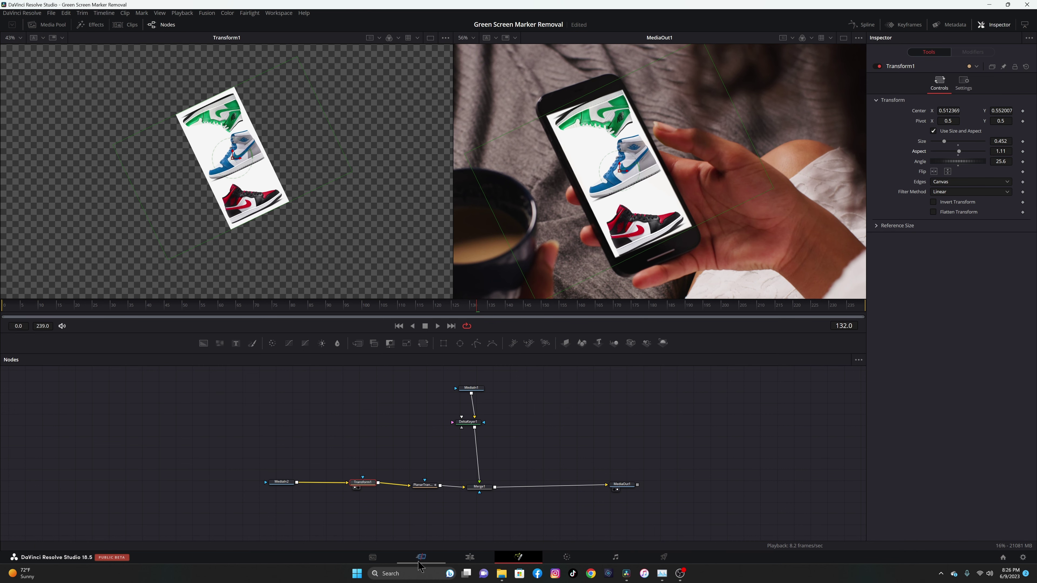
Step: Return to the Edit page with the playhead at 01:00:00:00
click(470, 558)
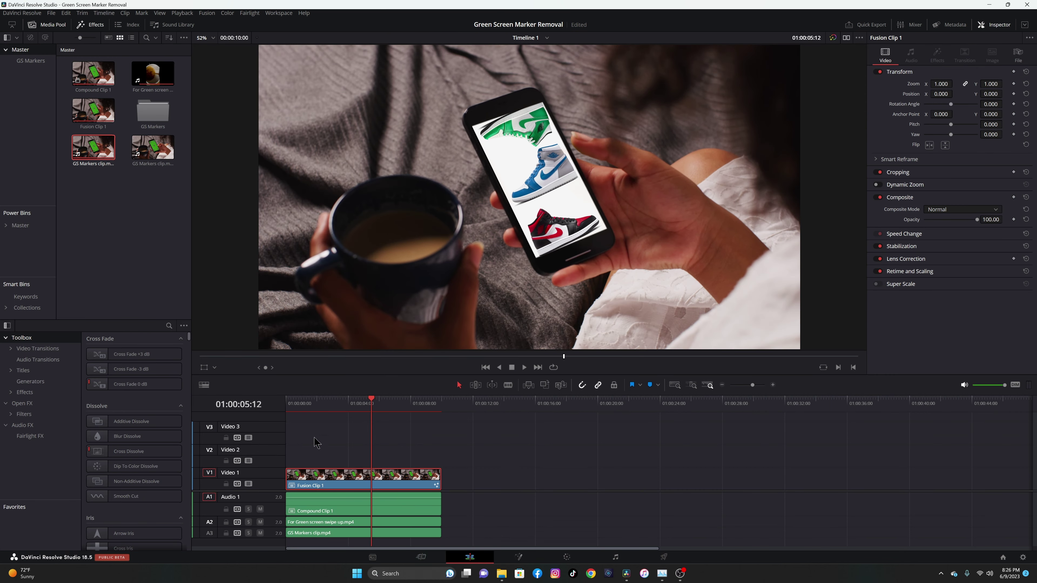
drag(371, 402, 287, 402)
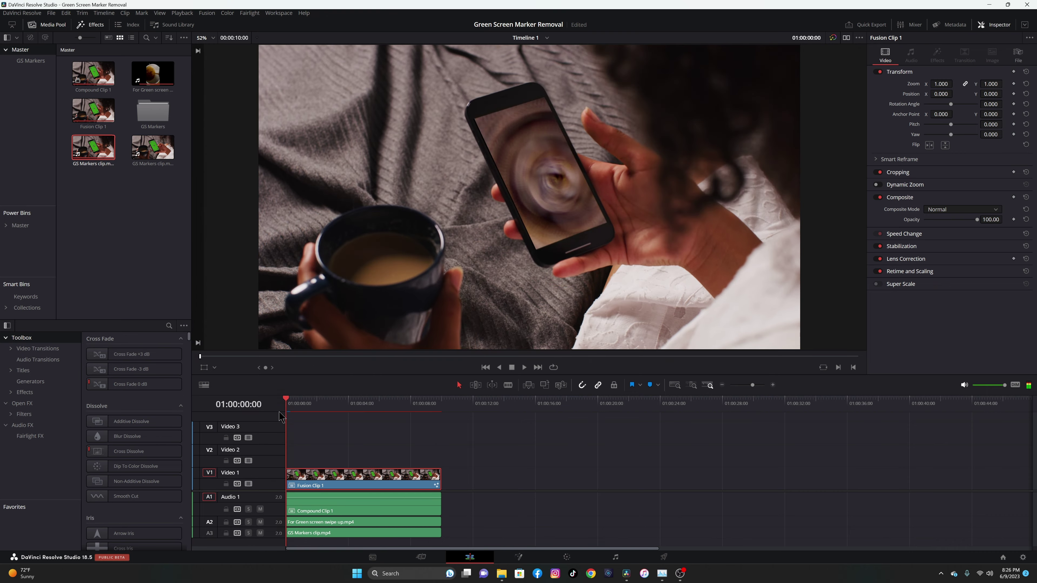